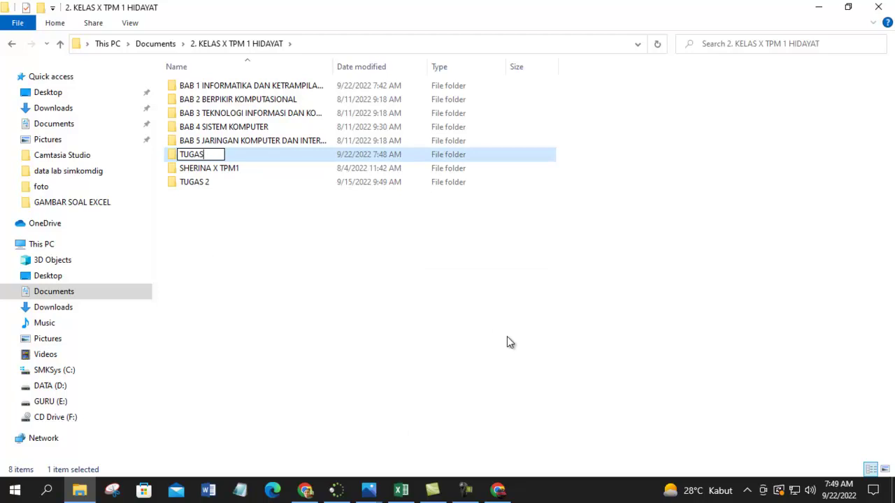
Step: Finish naming the new folder 'TUGAS 3' and open it
type("3")
key("Return")
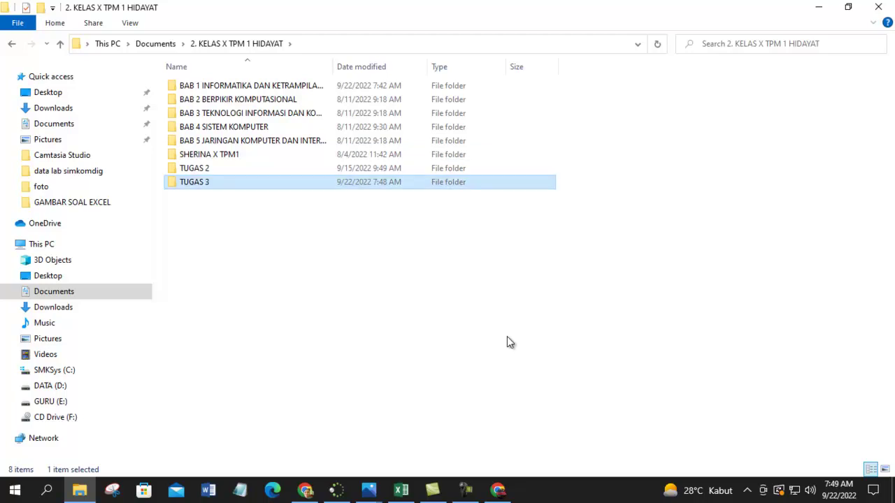
key("Return")
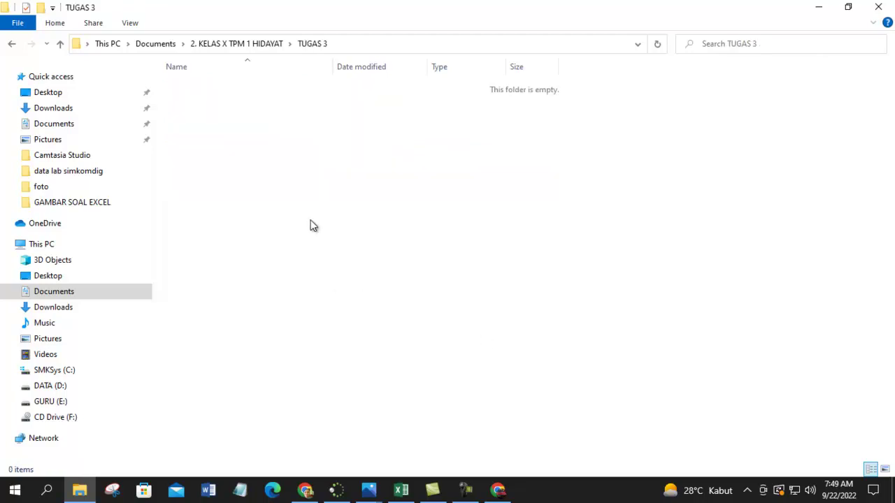
Step: Create a new Excel worksheet in TUGAS 3 named with the student's name plus '_TABEL'
right_click(311, 223)
mouse_move(369, 386)
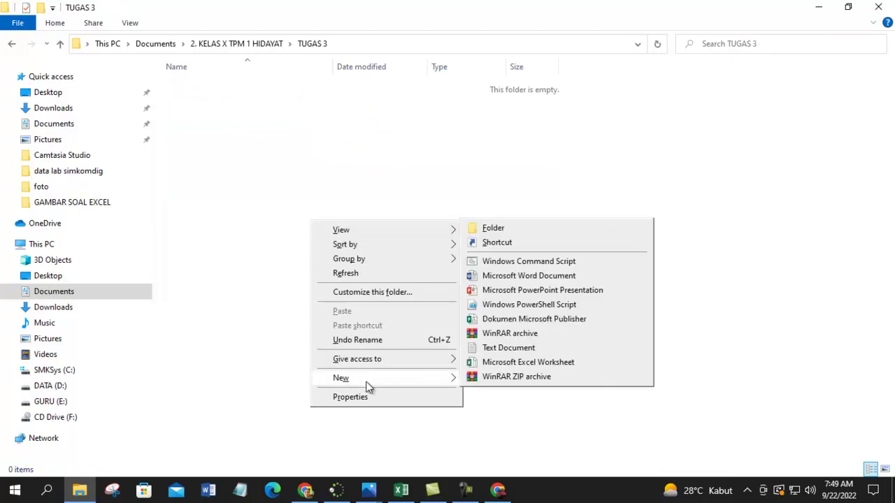
left_click(547, 368)
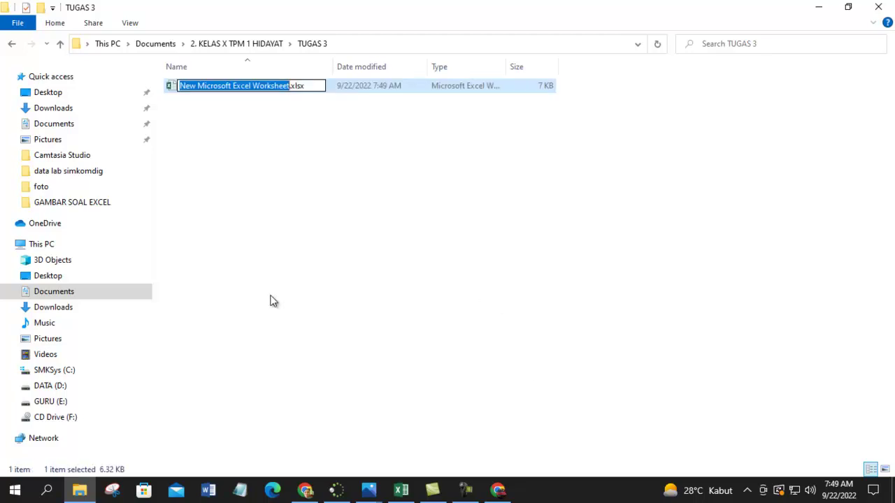
type("HIDAYAT")
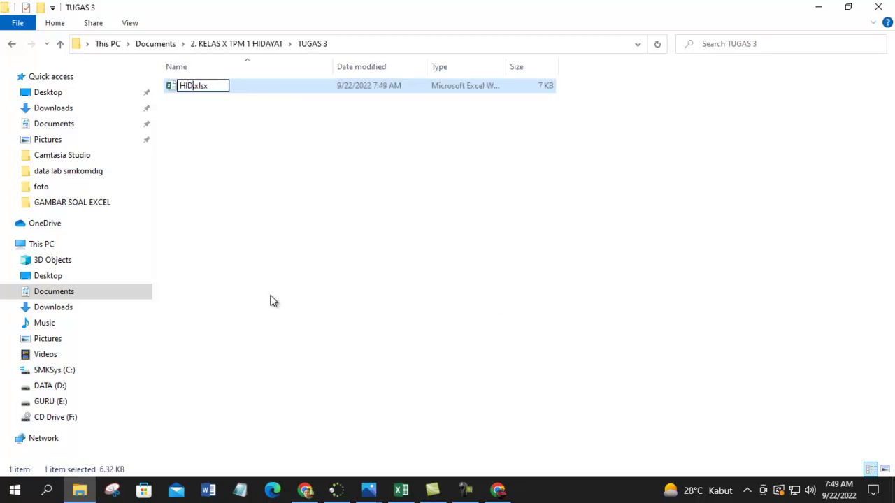
type("_TABEL")
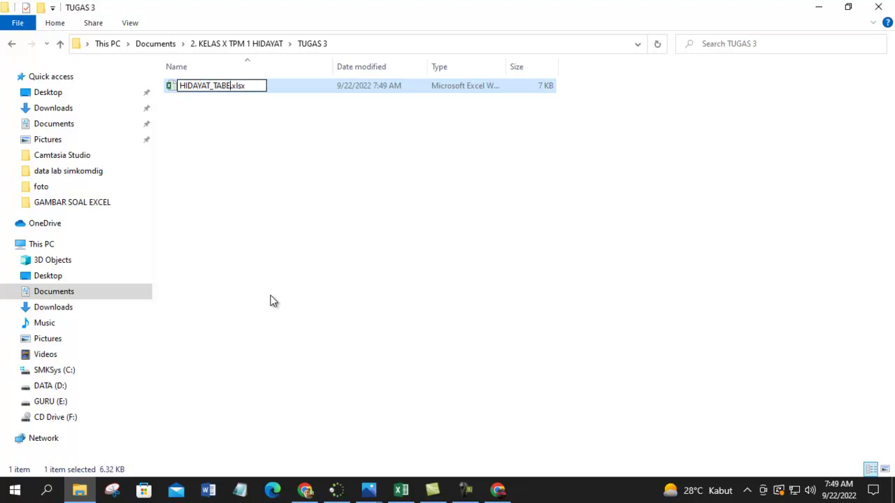
key("Return")
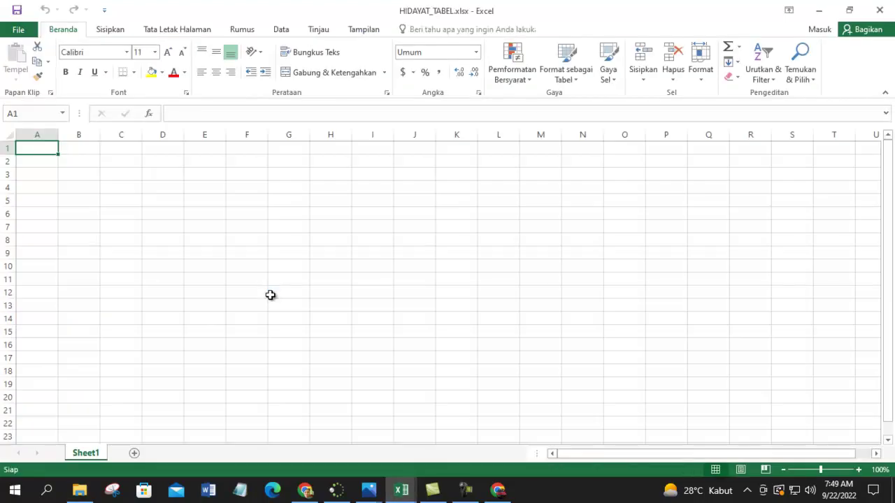
left_click(166, 217)
left_click(38, 160)
left_click(48, 135)
left_click(84, 134)
left_click(126, 135)
left_click(168, 134)
left_click(206, 135)
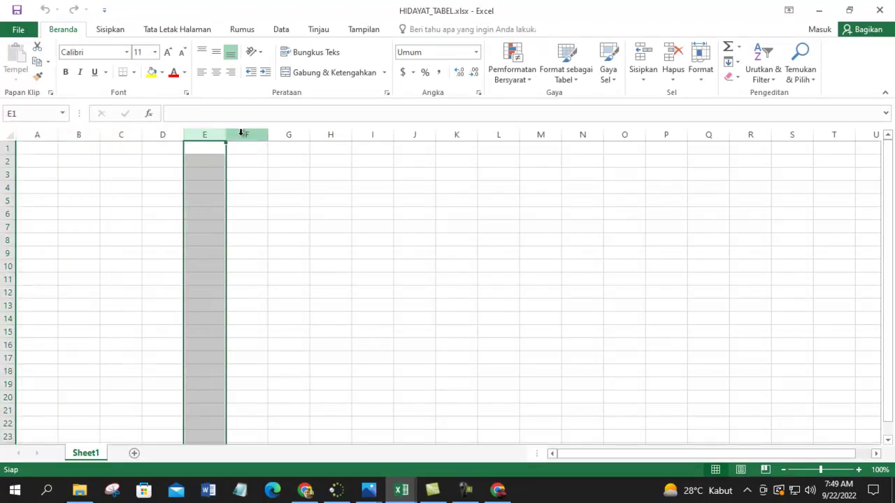
left_click(241, 134)
left_click(518, 150)
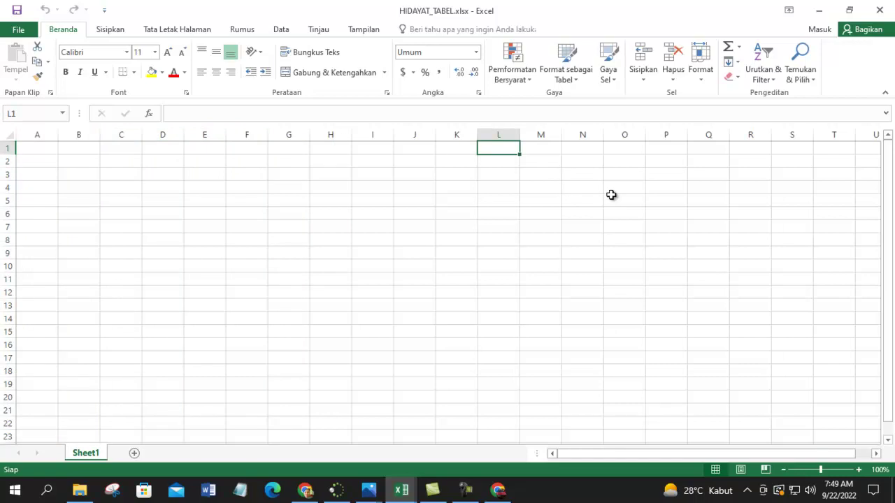
key("Right")
key("Right")
key("Right")
key("Right")
key("Right")
key("Right")
key("Right")
key("Right")
key("Right")
key("Right")
key("Right")
key("Right")
key("Right")
key("Right")
key("Right")
key("Right")
key("Right")
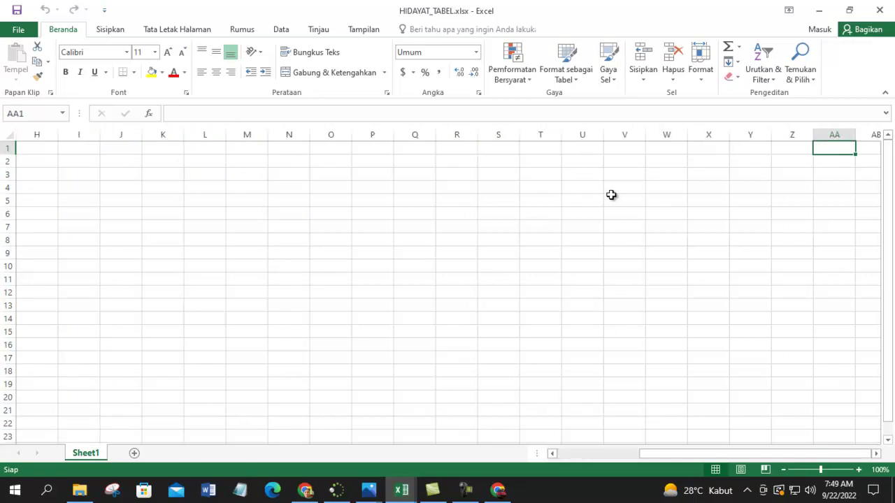
key("Right")
key("Right")
key("Left")
key("Left")
key("Left")
key("Left")
key("Left")
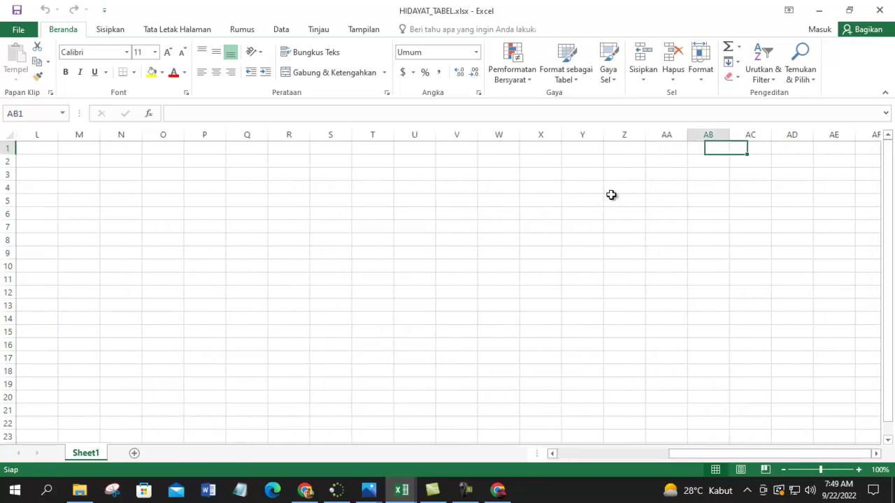
key("Right")
key("Right")
key("Right")
key("Right")
key("Right")
key("Right")
key("Right")
key("Right")
key("Right")
key("Right")
key("Right")
key("Right")
key("Right")
key("Right")
key("Right")
key("Right")
key("Right")
key("Right")
key("Right")
key("Right")
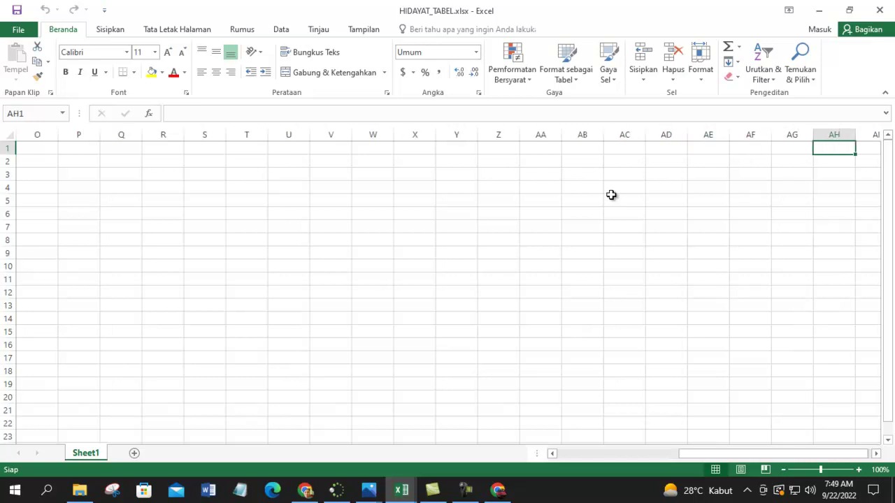
key("Right")
key("Right")
key("Right")
key("Right")
key("Right")
key("Right")
key("Right")
key("Right")
key("Right")
key("Right")
key("Right")
key("Right")
key("Right")
key("Right")
key("Right")
key("Right")
key("Right")
key("Right")
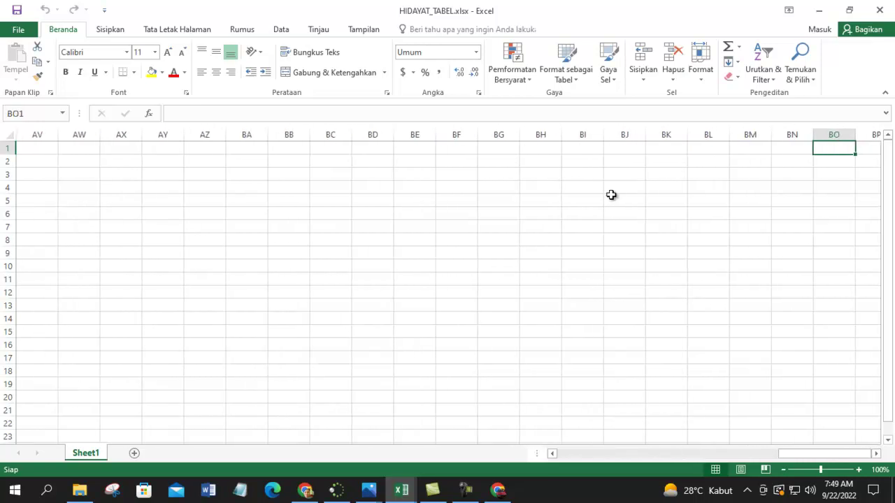
key("Right")
key("Right")
key("Right")
key("Right")
key("Right")
key("Right")
key("Right")
key("Right")
key("Right")
key("Right")
key("Right")
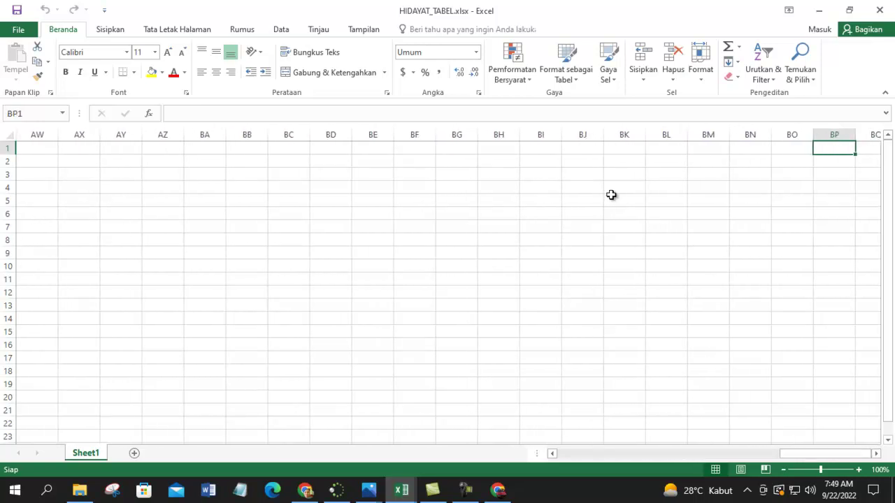
key("ctrl+Right")
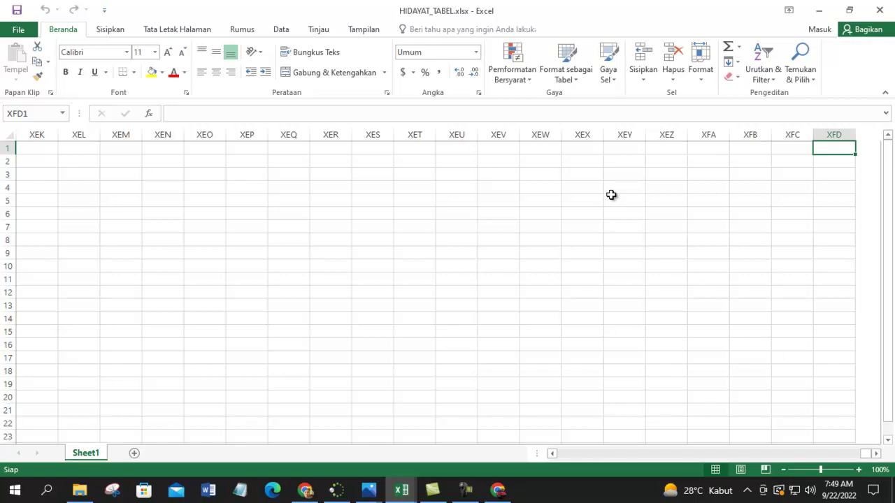
key("ctrl+Left")
key("Right")
key("Right")
key("Right")
key("Right")
key("Right")
key("Right")
key("Right")
key("Right")
key("Right")
key("Right")
key("Right")
key("Right")
key("Right")
key("Right")
key("Right")
key("Right")
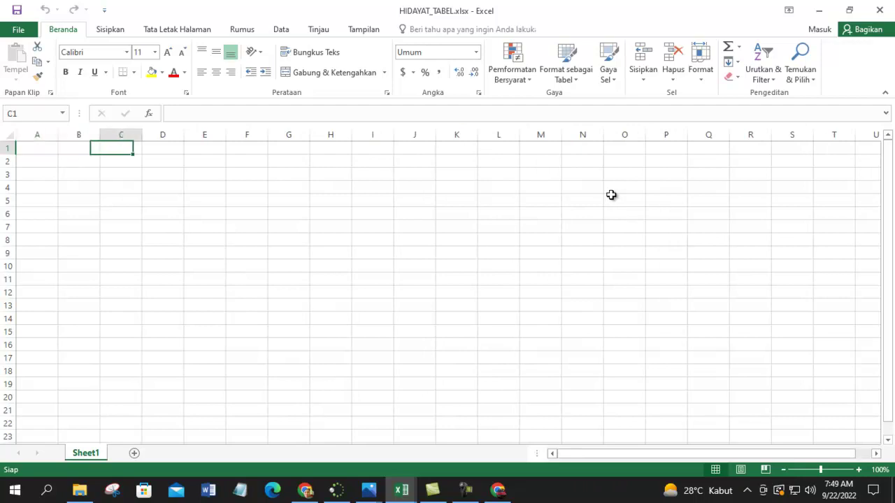
key("Left")
key("Left")
key("Left")
key("Left")
key("Left")
key("Left")
key("Left")
key("Left")
key("Left")
key("Left")
key("Left")
key("Left")
key("Left")
key("Left")
key("Left")
key("Left")
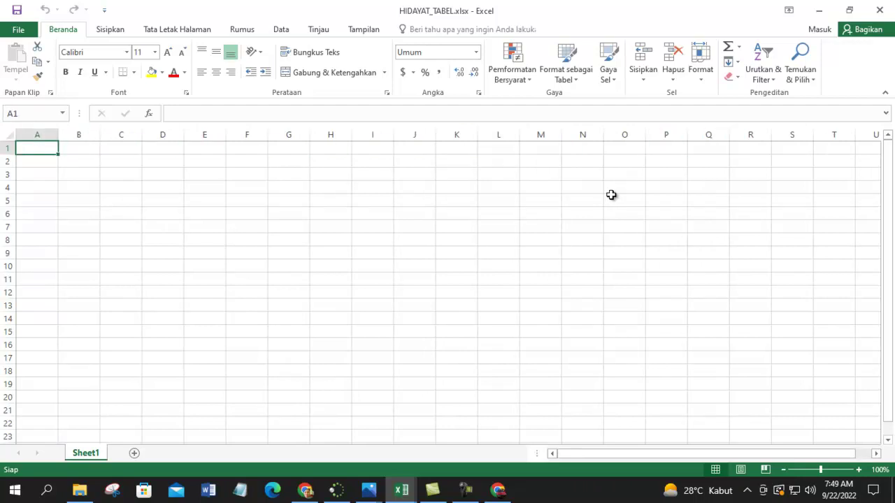
key("Right")
key("Right")
key("Left")
key("Left")
key("Down")
key("Down")
key("Down")
key("Down")
key("Down")
key("Down")
key("Down")
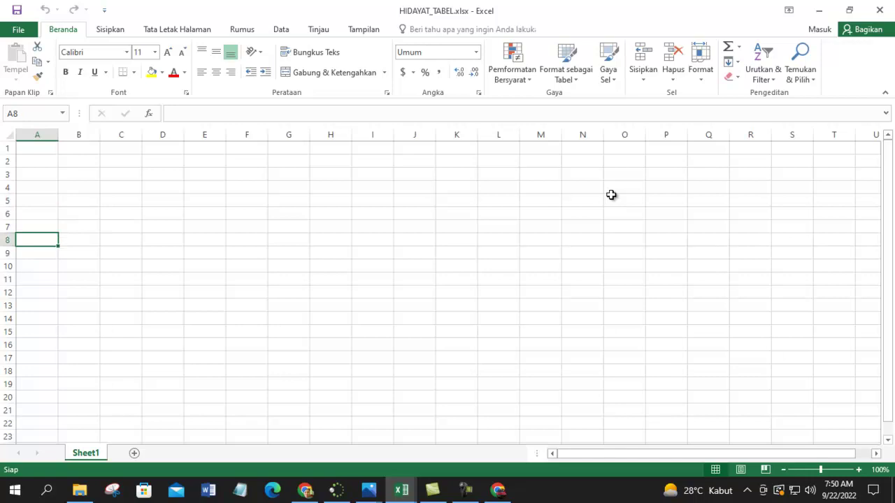
key("ctrl+Down")
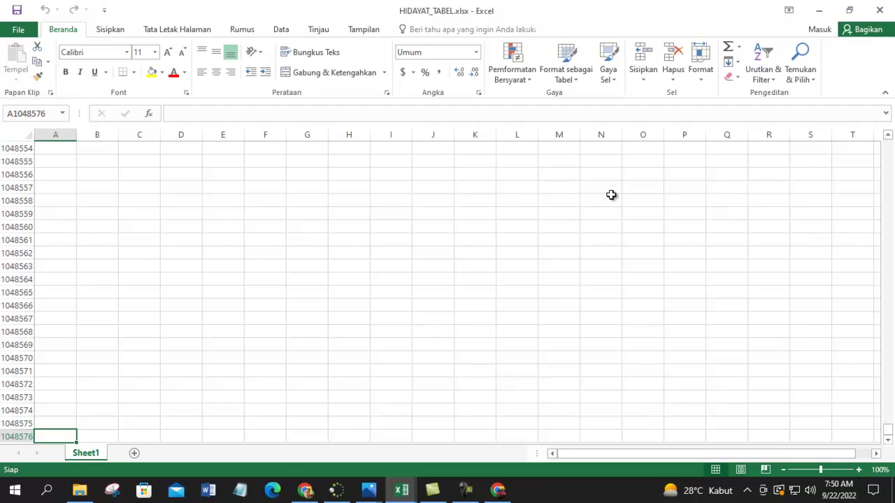
key("ctrl+Home")
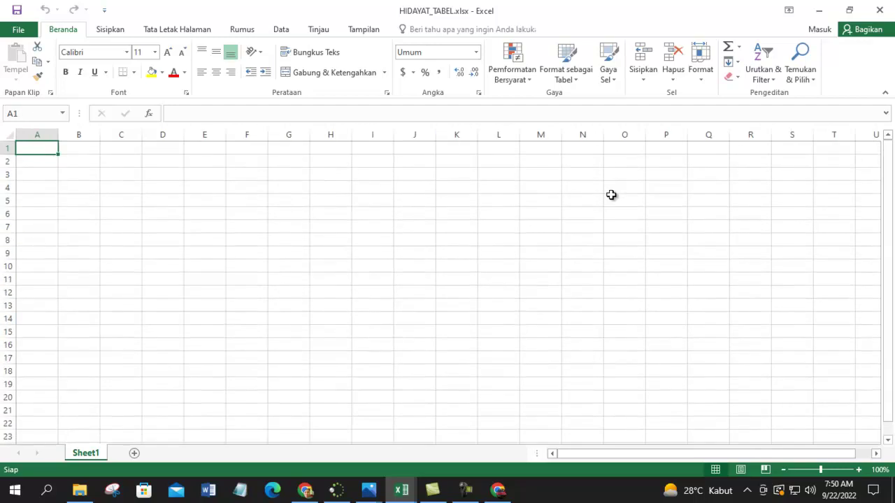
key("Down")
key("Down")
key("Down")
key("Down")
key("Down")
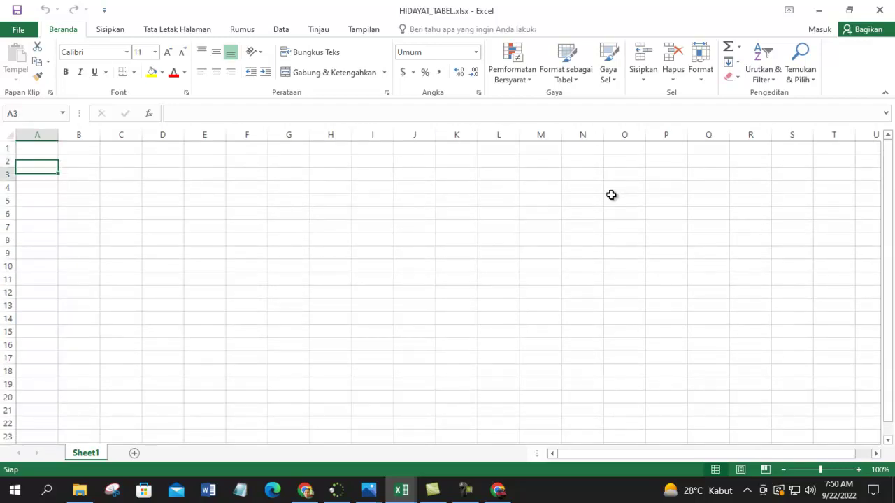
key("Up")
key("Up")
key("Up")
key("Up")
key("Up")
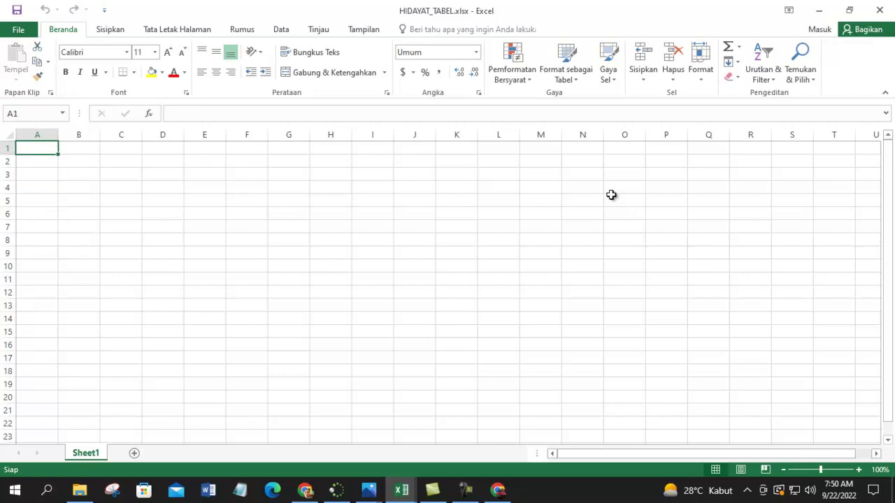
key("Right")
key("Right")
key("Right")
key("Right")
key("Right")
key("Left")
key("Left")
key("Left")
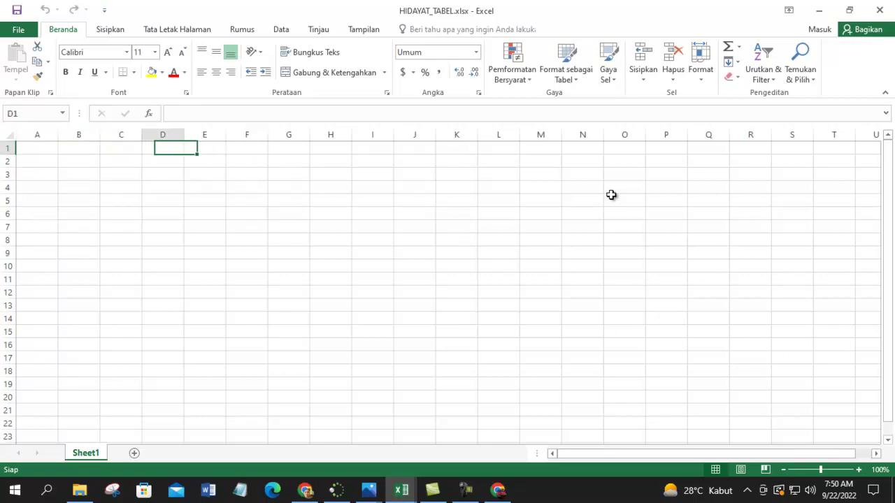
key("Down")
key("Down")
key("Down")
key("Down")
key("Down")
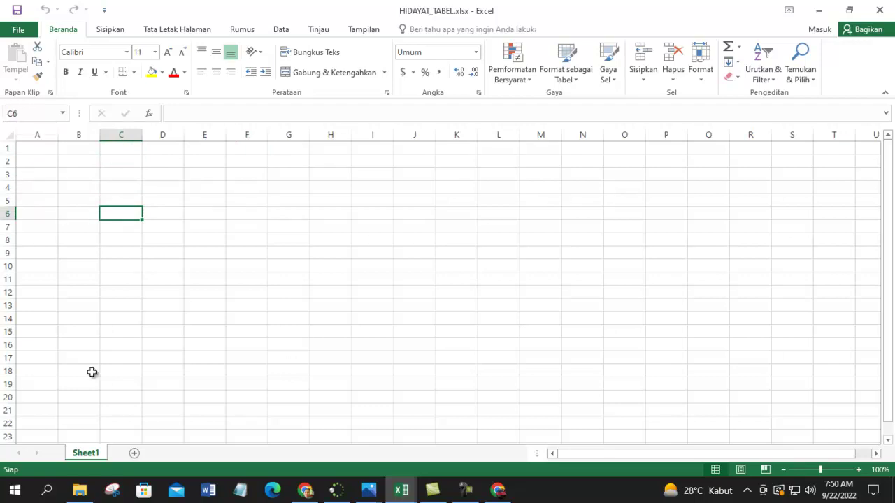
left_click(257, 371)
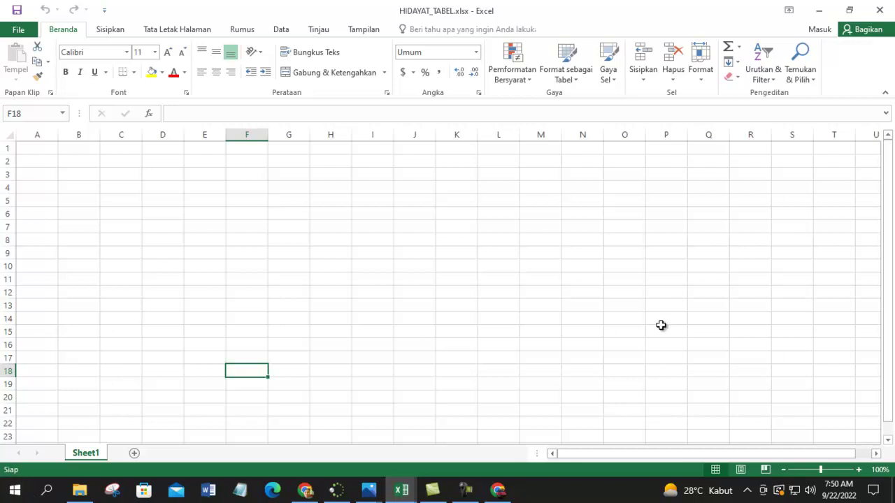
left_click(600, 226)
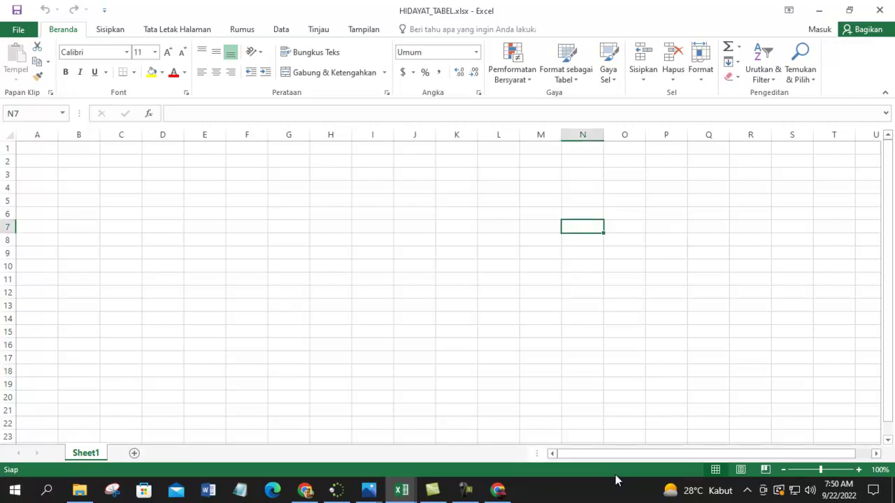
left_click(224, 241)
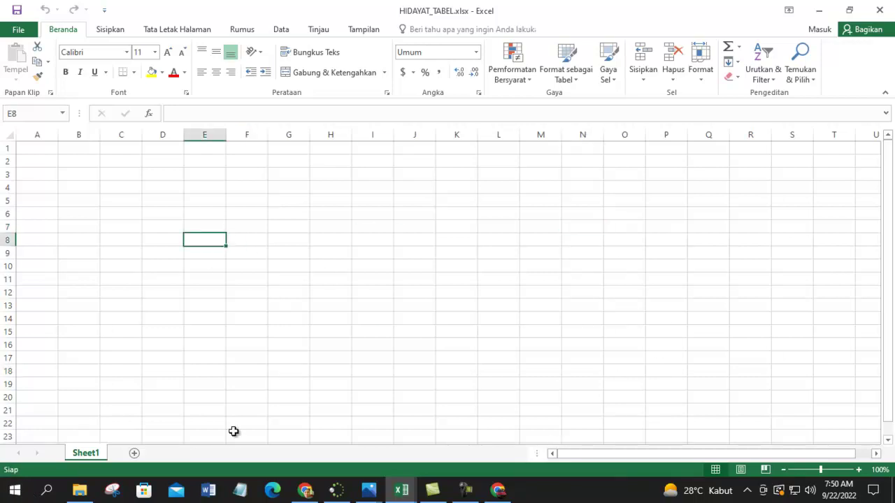
left_click(159, 333)
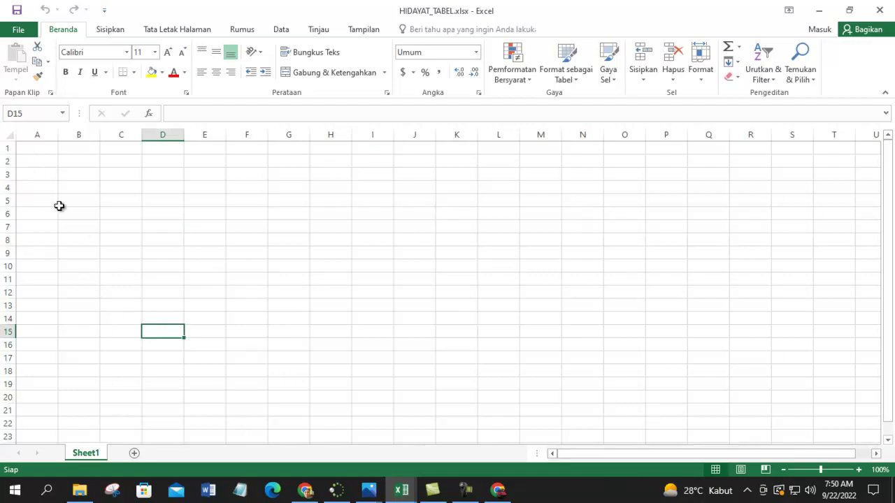
left_click(44, 149)
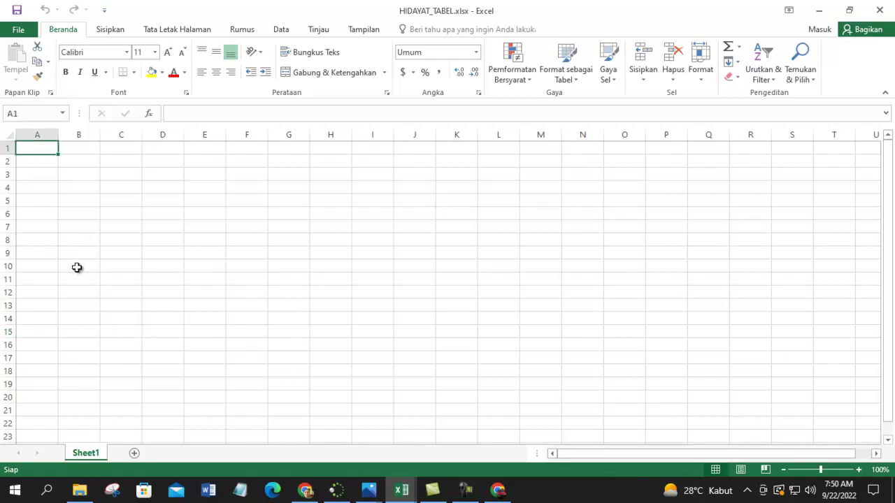
Step: Enter 1 and 2 in cells A1 and A2 to start the numbering series
type("1")
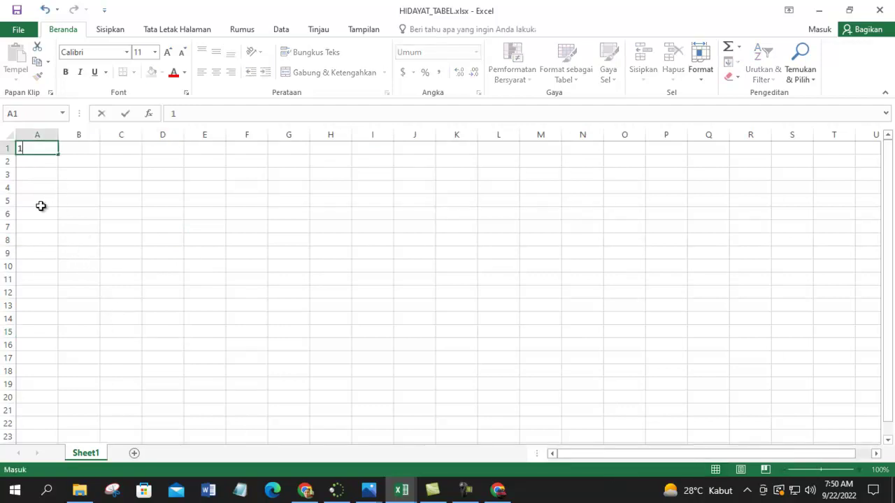
left_click(35, 161)
type("2")
left_click(54, 252)
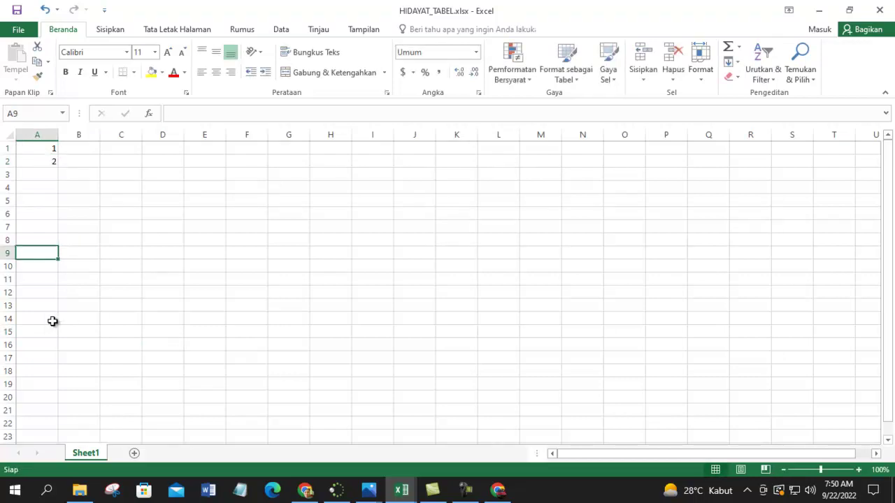
key("ctrl+z")
left_click(50, 147)
left_click_drag(50, 160, 50, 165)
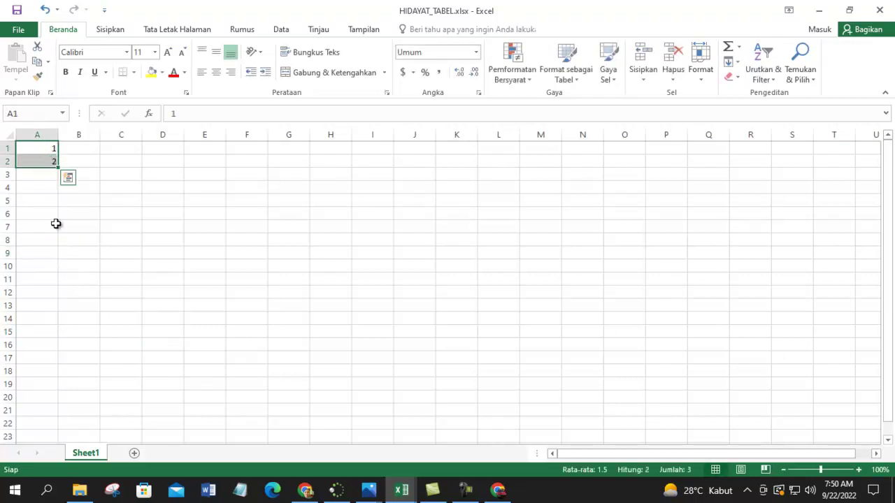
left_click(162, 224)
left_click(53, 174)
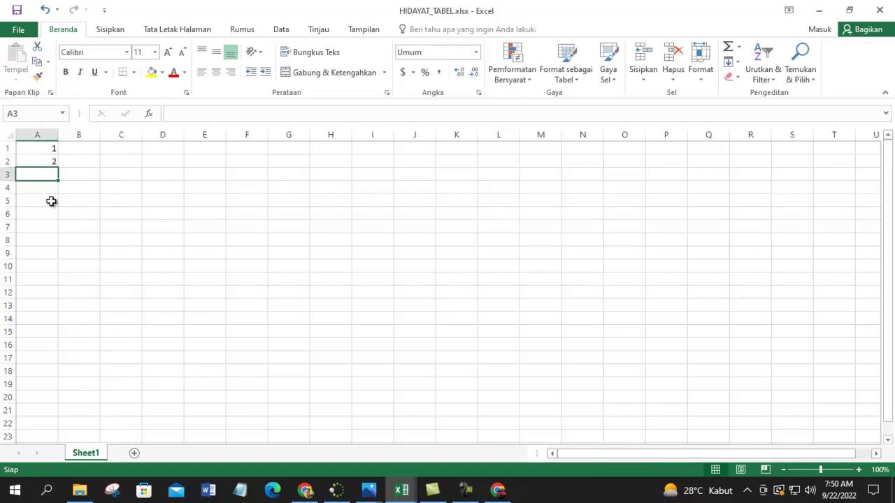
Step: Fill the 1, 2 series down column A to 20 in A20
left_click(60, 240)
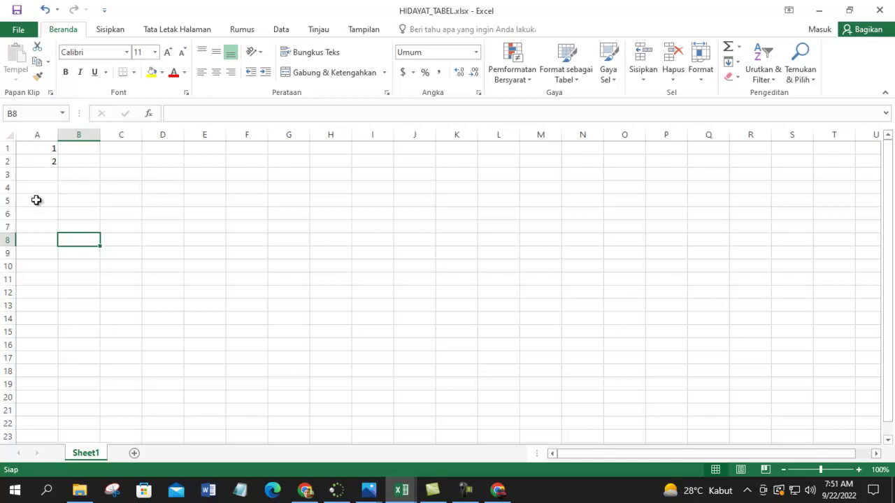
left_click_drag(41, 149, 38, 160)
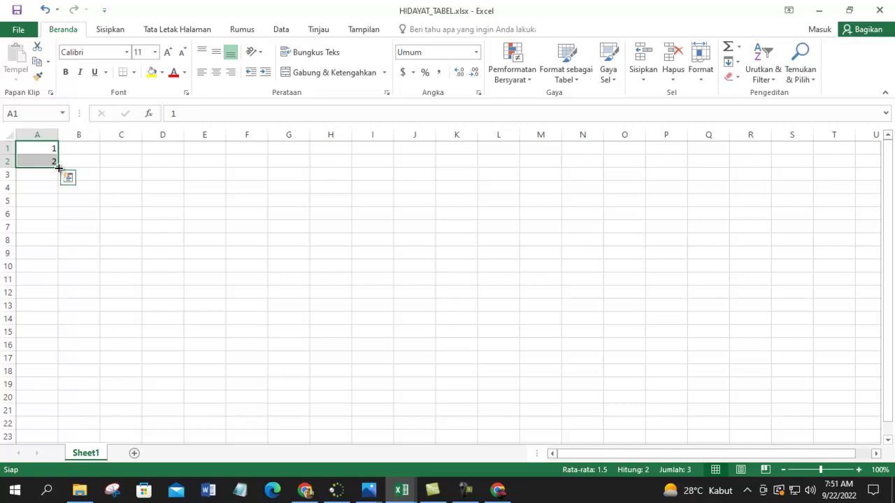
left_click_drag(58, 168, 57, 404)
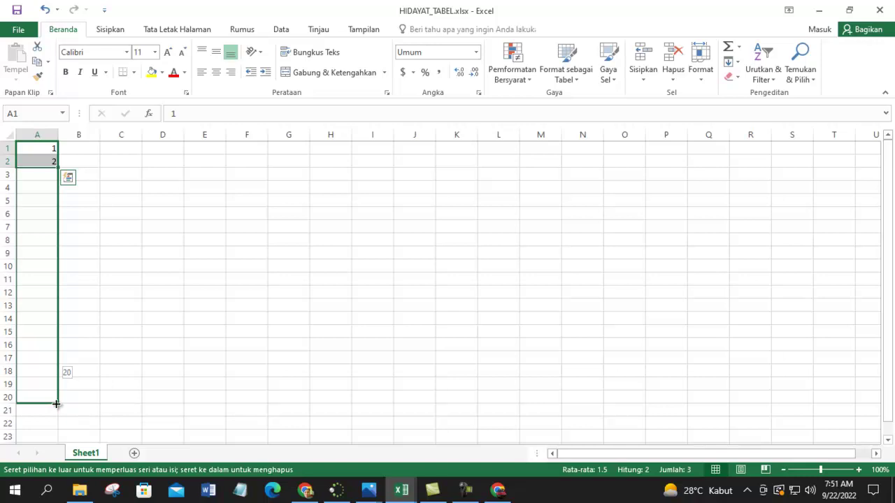
left_click_drag(56, 404, 56, 404)
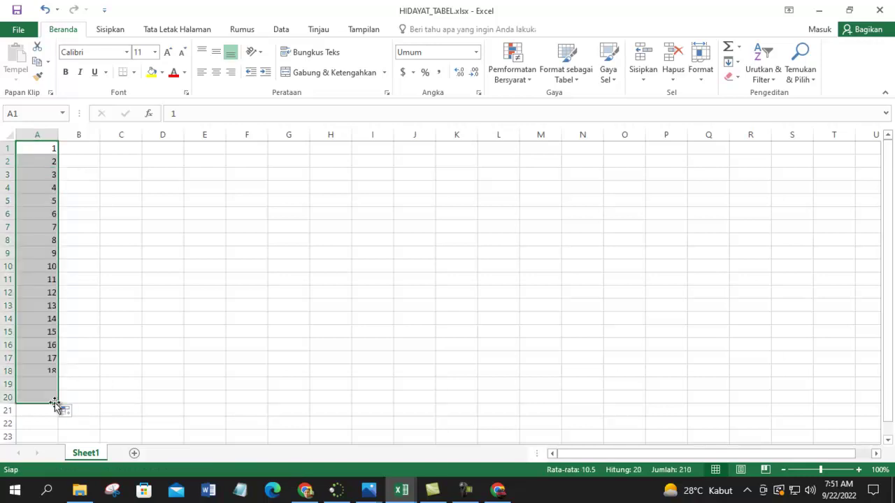
left_click(158, 369)
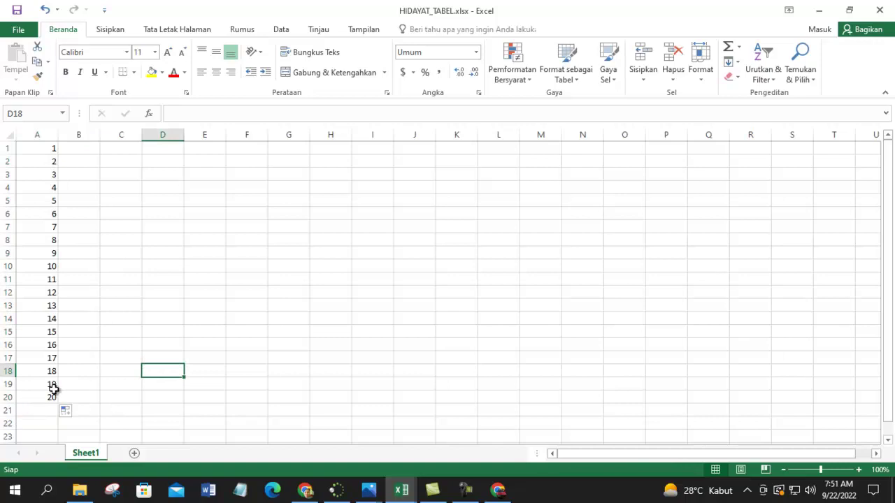
Step: Launch the ZoomIt zoom tool from the desktop and return to the workbook
left_click(894, 492)
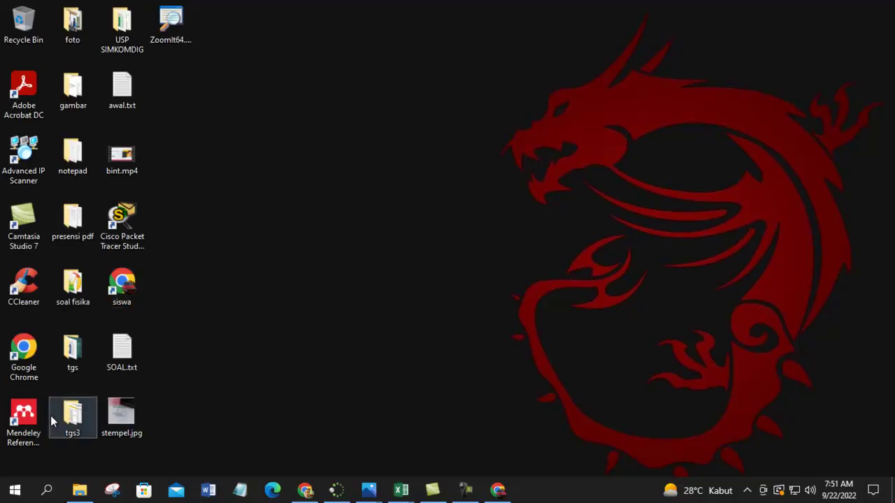
double_click(169, 40)
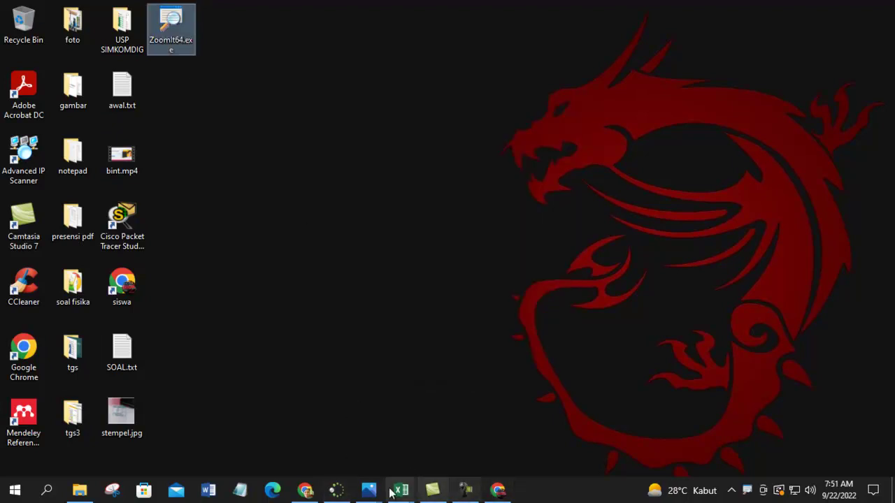
mouse_move(400, 489)
left_click(424, 424)
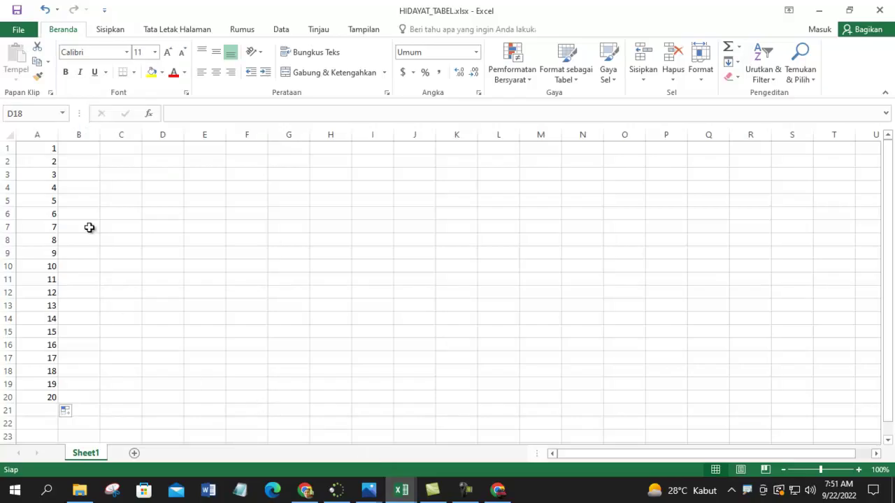
Step: Select A1:A20 and delete the numbers 1–20
left_click(93, 226)
left_click(48, 148)
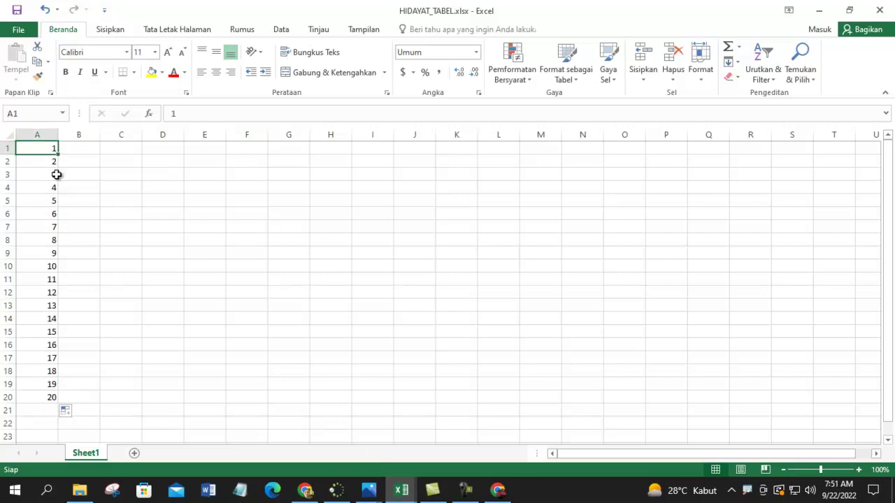
left_click(49, 396, "shift")
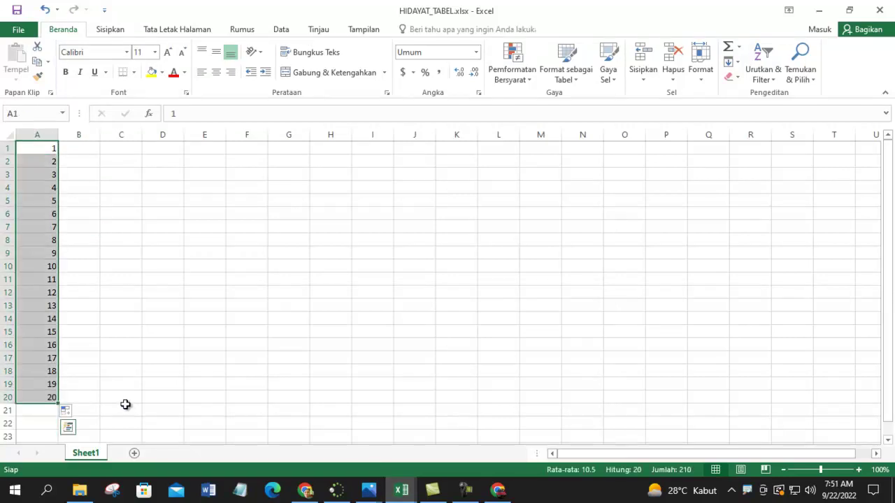
left_click(146, 253)
left_click_drag(40, 148, 40, 397)
left_click(204, 305)
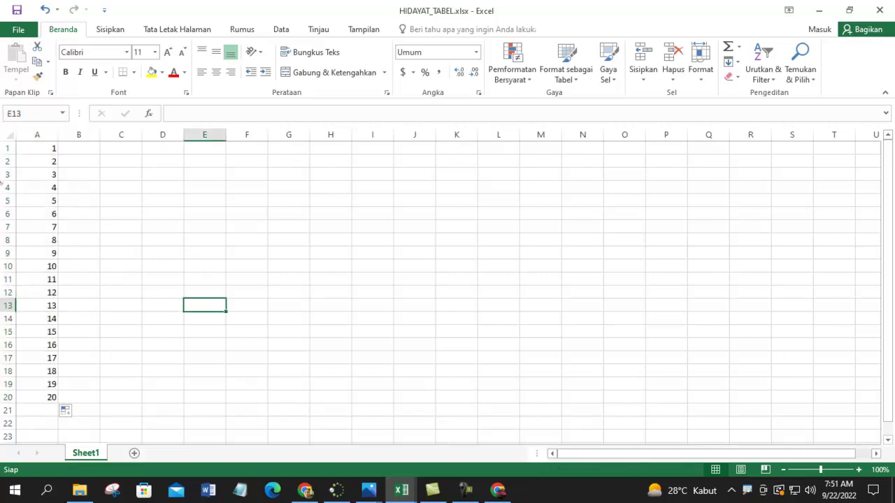
left_click(40, 148)
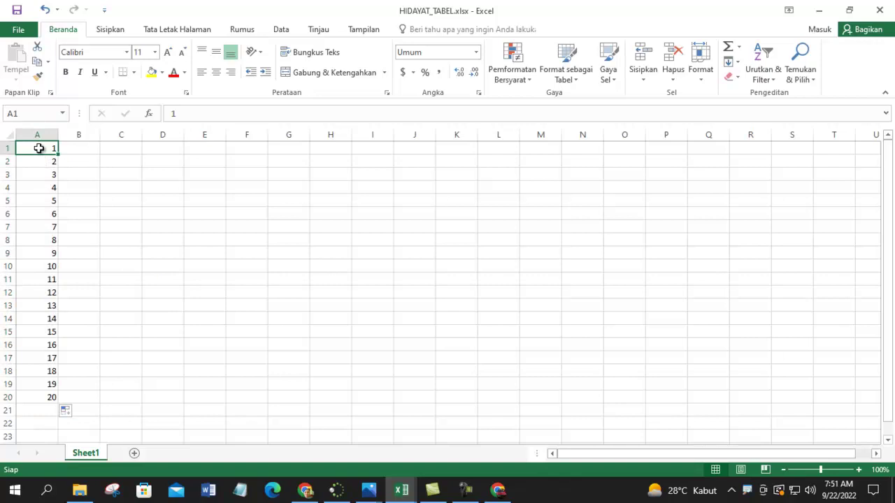
left_click(44, 395, "shift")
key("Delete")
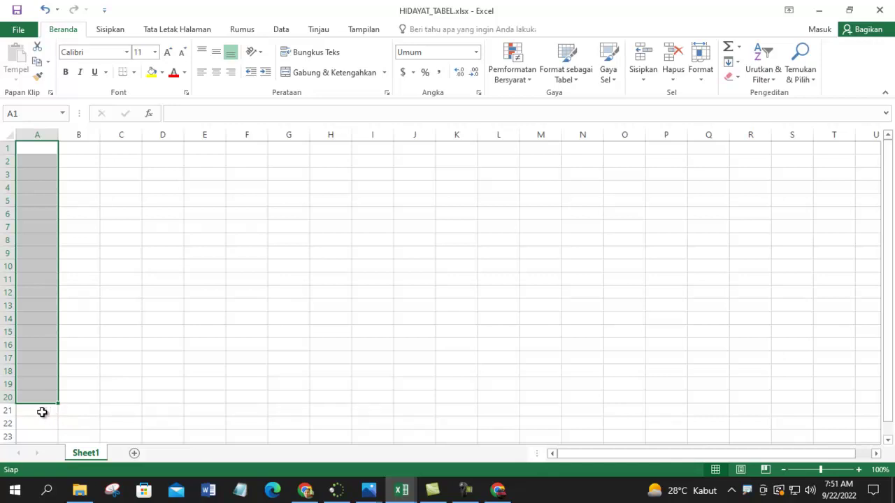
left_click(154, 245)
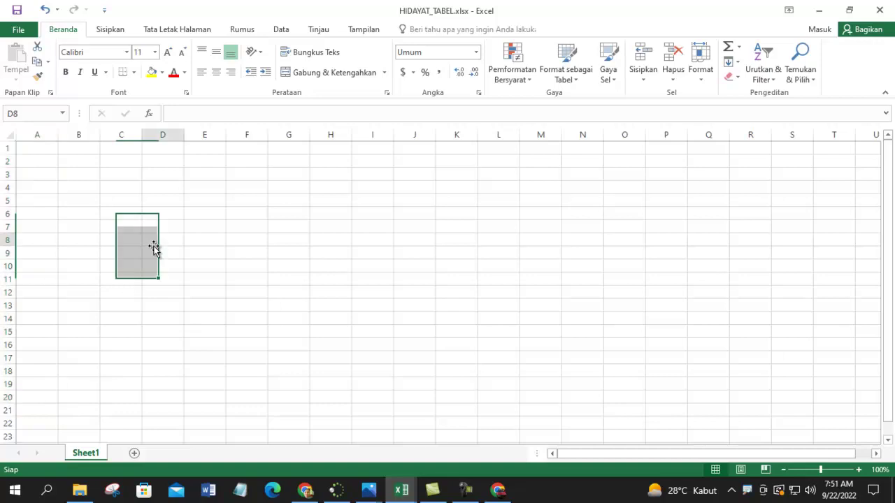
Step: Number cells A1 to A10 from 1 to 10 as a filled series
left_click(39, 148)
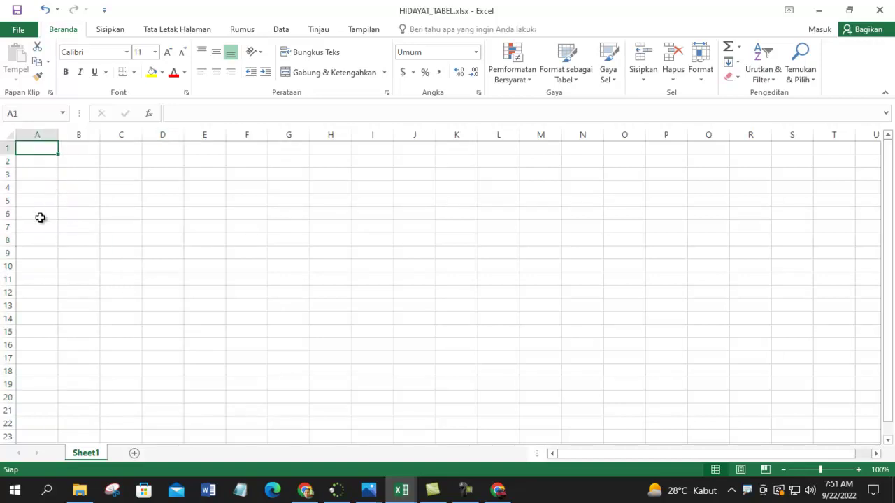
type("1")
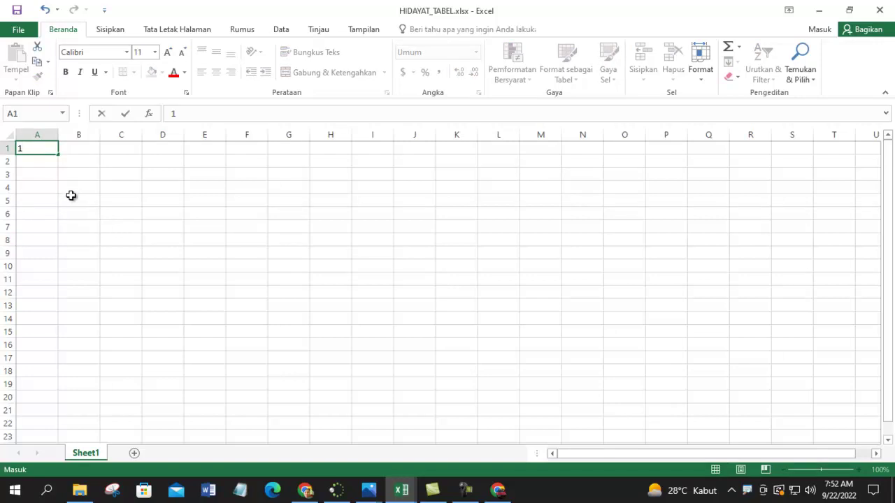
key("Return")
type("2")
left_click(56, 214)
left_click_drag(40, 148, 39, 161)
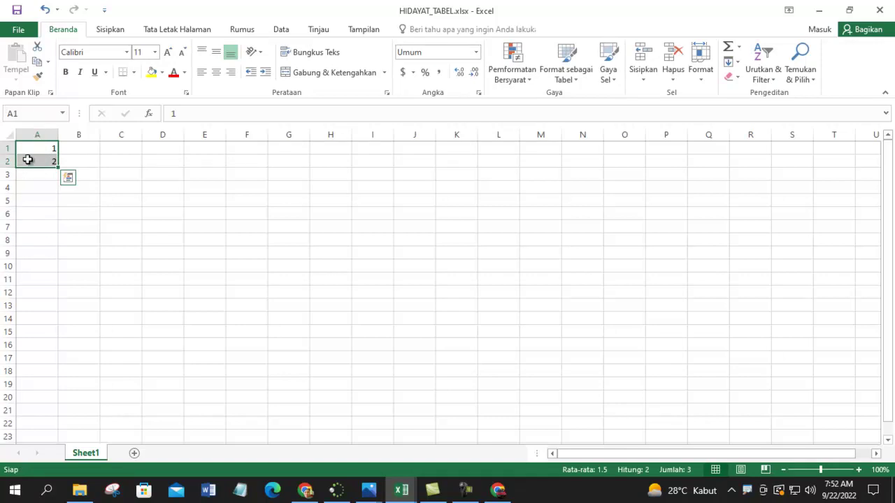
left_click_drag(58, 167, 63, 272)
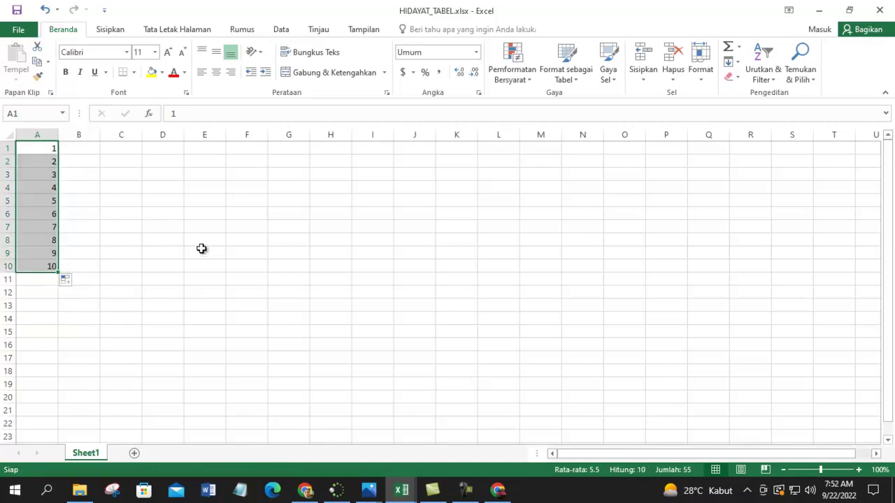
left_click(188, 242)
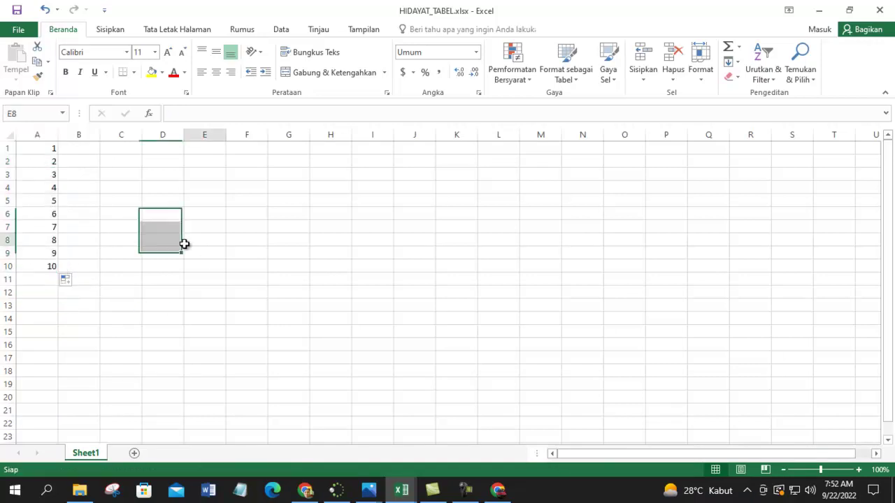
Step: Enter 6, 5 and 5 into column B and begin a formula in C1
left_click(89, 149)
type("6")
left_click(87, 174)
type("5")
left_click(88, 148)
left_click(97, 163)
type("5")
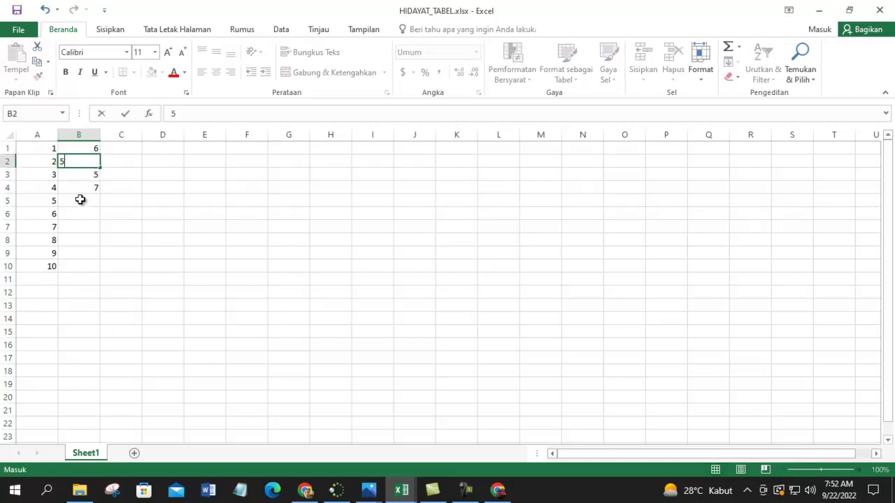
left_click(82, 200)
left_click(126, 149)
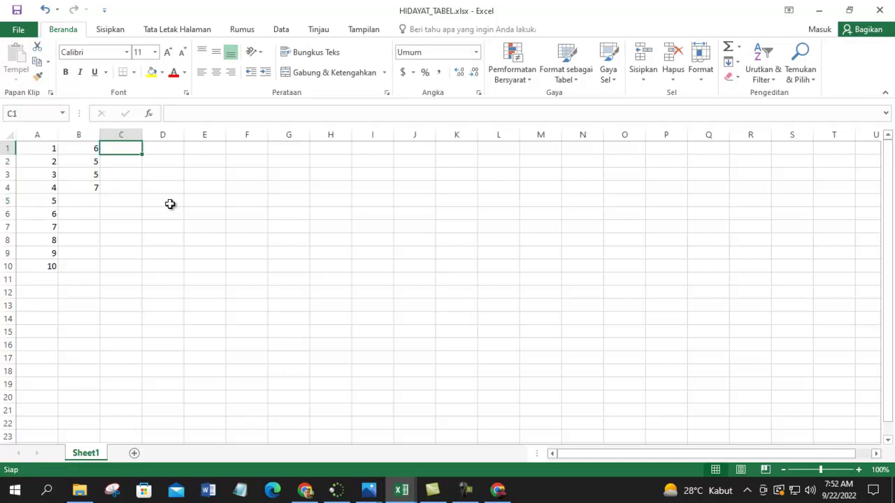
type("=")
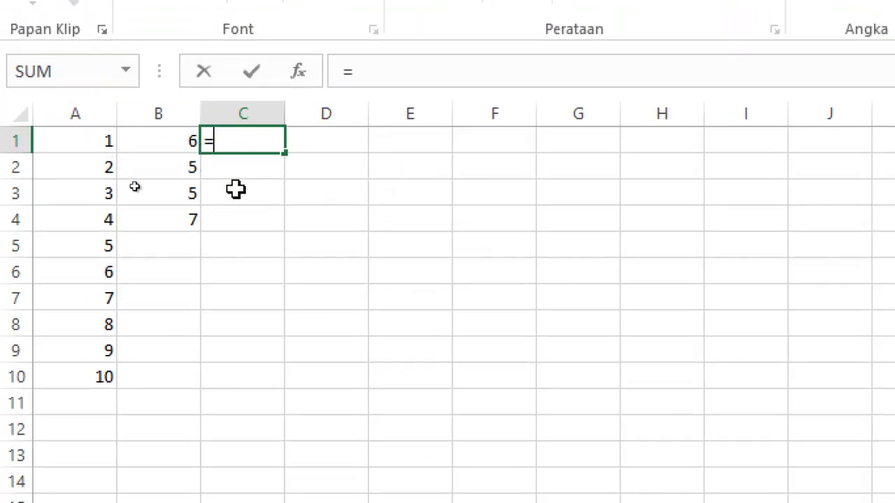
left_click(104, 148)
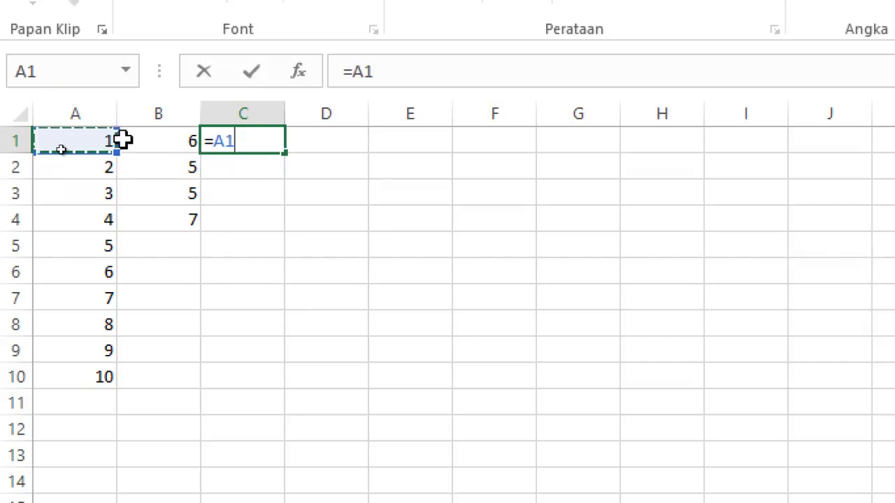
type("+")
left_click(186, 144)
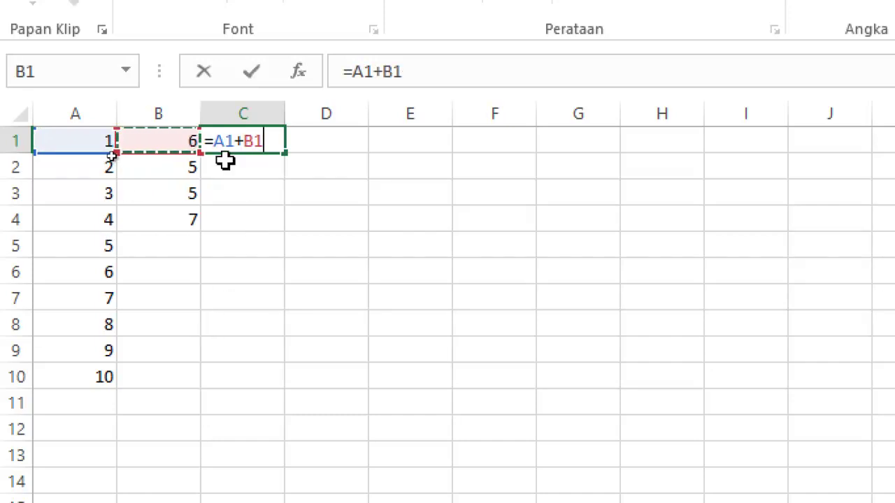
key("Return")
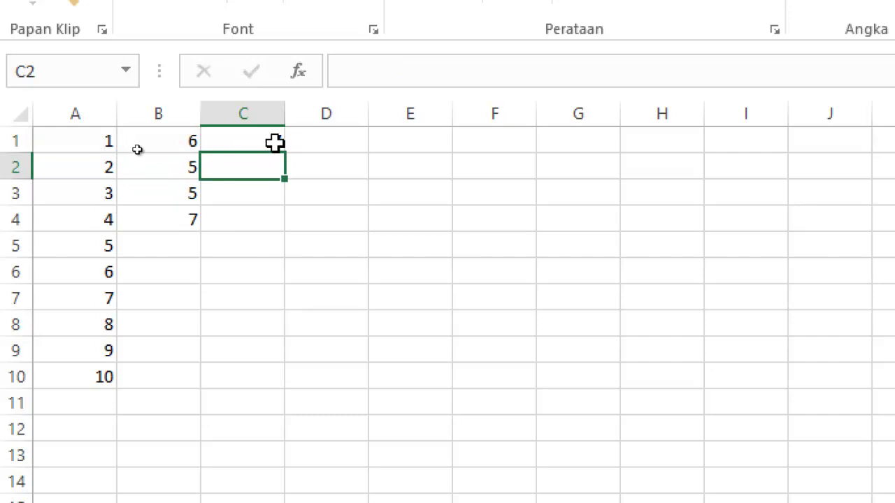
left_click(275, 141)
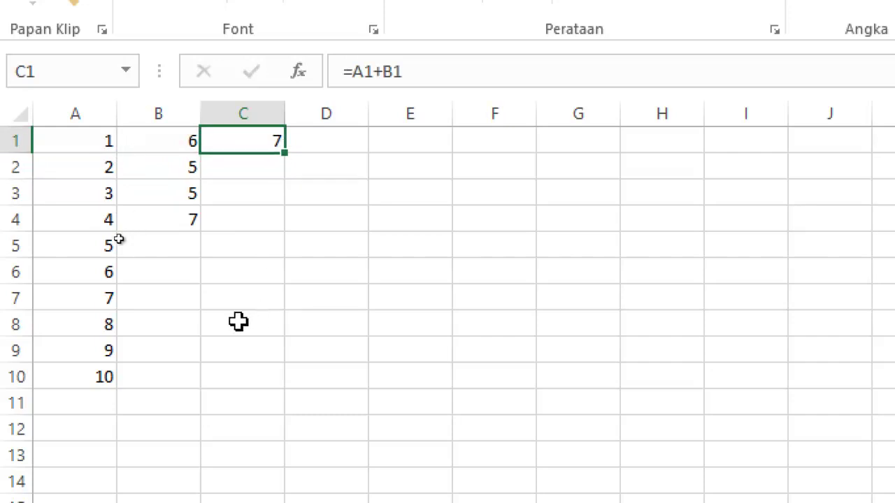
left_click(189, 220)
left_click_drag(201, 232, 195, 388)
left_click(248, 317)
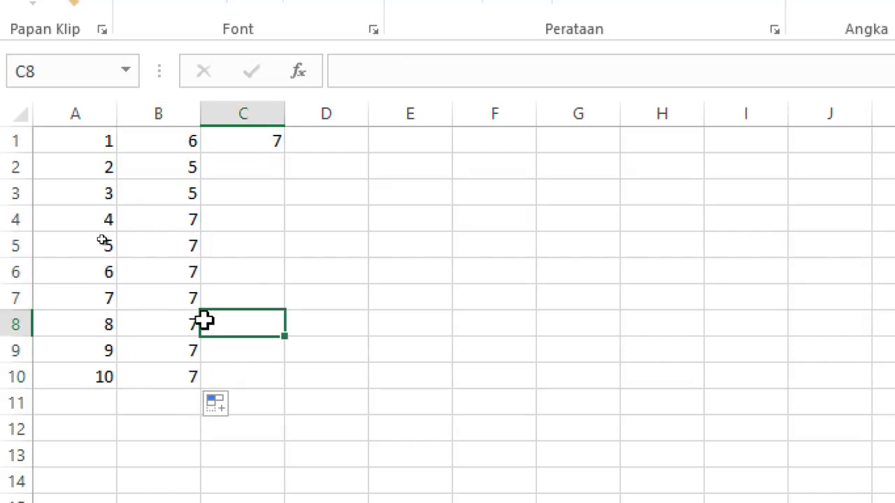
left_click(174, 214)
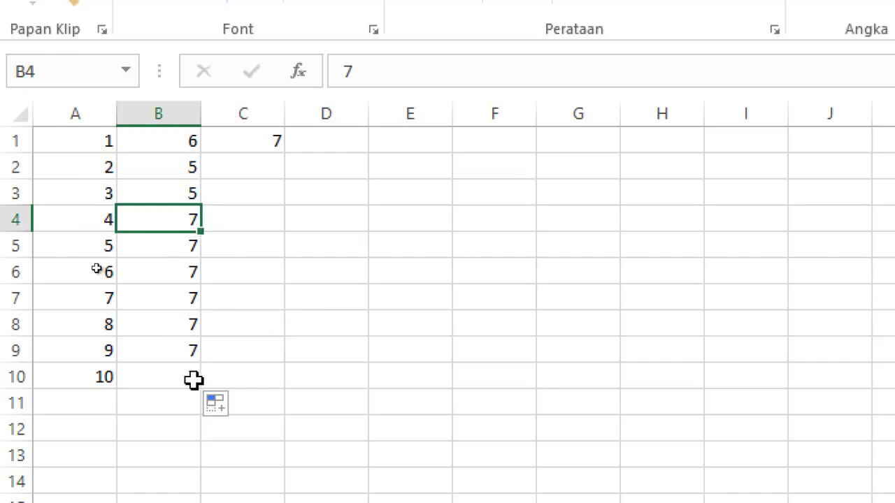
left_click(323, 255)
left_click(241, 141)
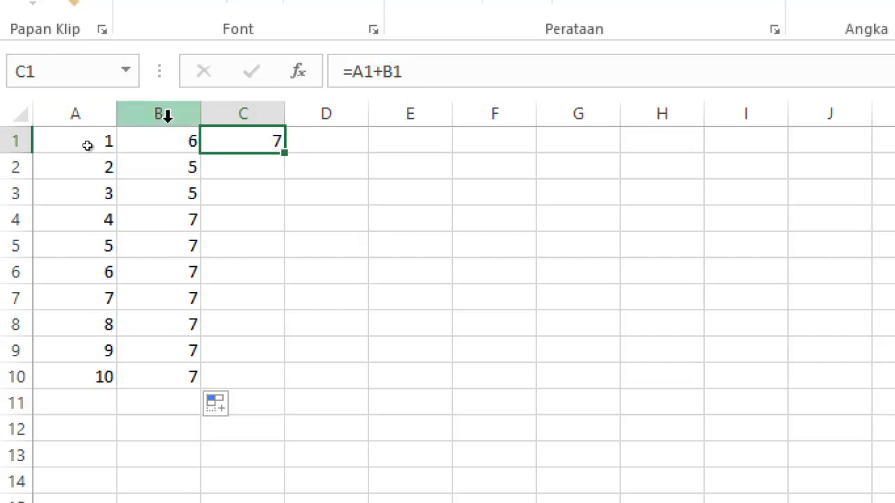
Step: Finish the sum formula =A1+B1 in cell C1
left_click(377, 72)
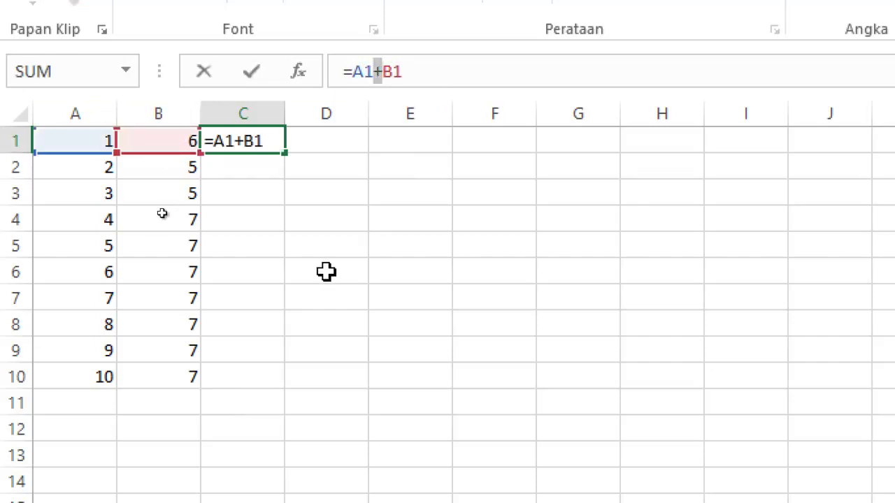
left_click(326, 222)
left_click(258, 143)
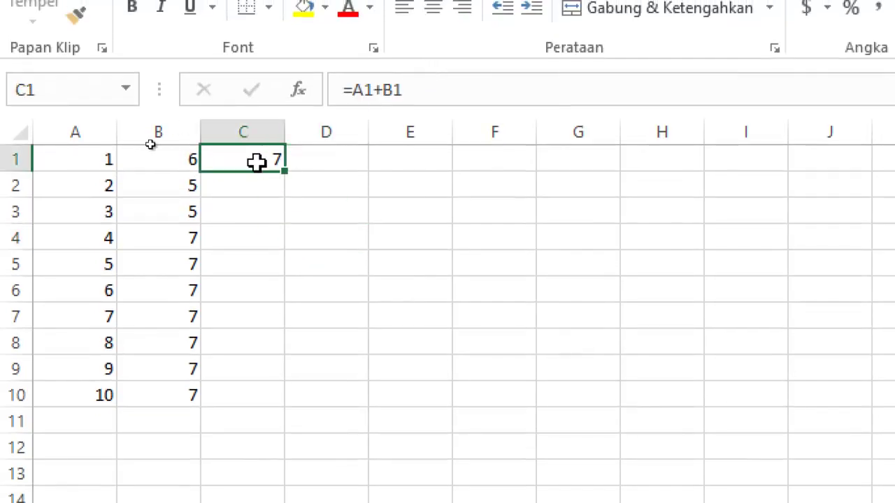
left_click(440, 90)
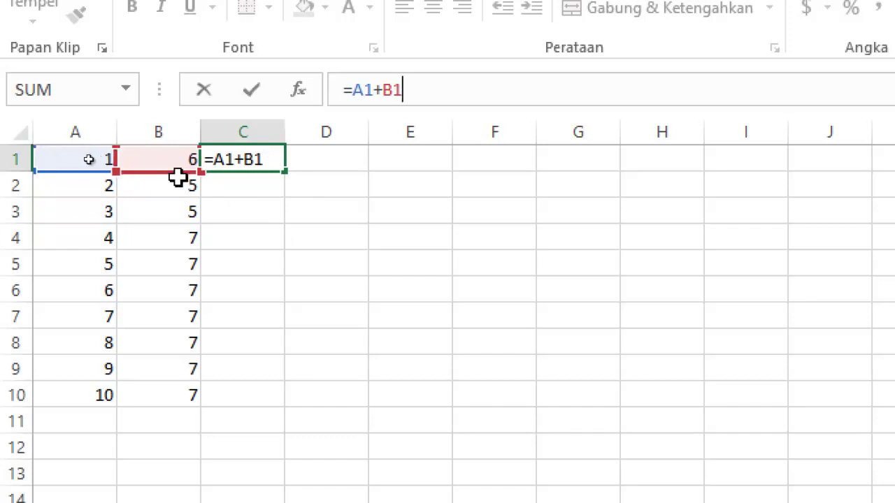
key("Return")
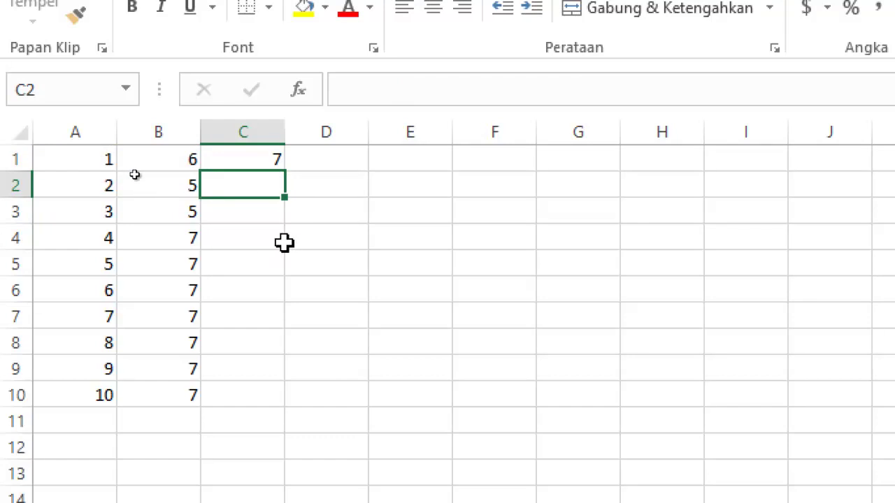
Step: Copy the C1 sum formula down to C10, giving totals 7 through 17
left_click(255, 159)
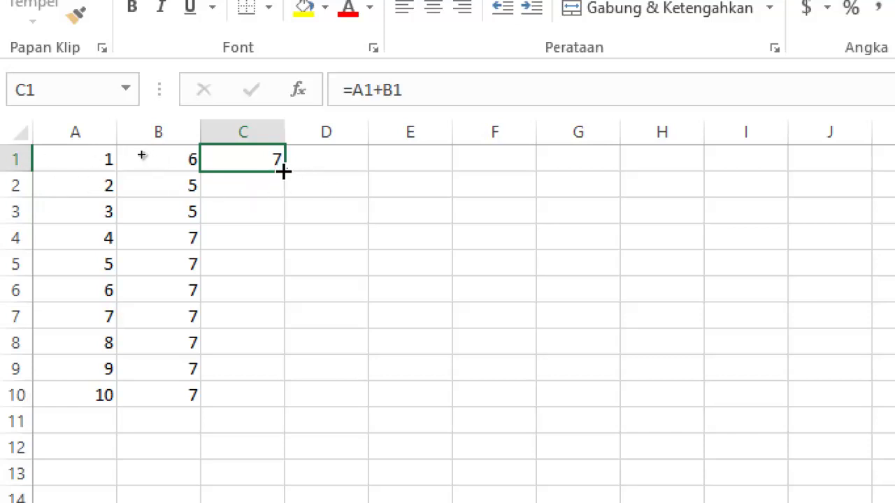
left_click_drag(283, 171, 283, 416)
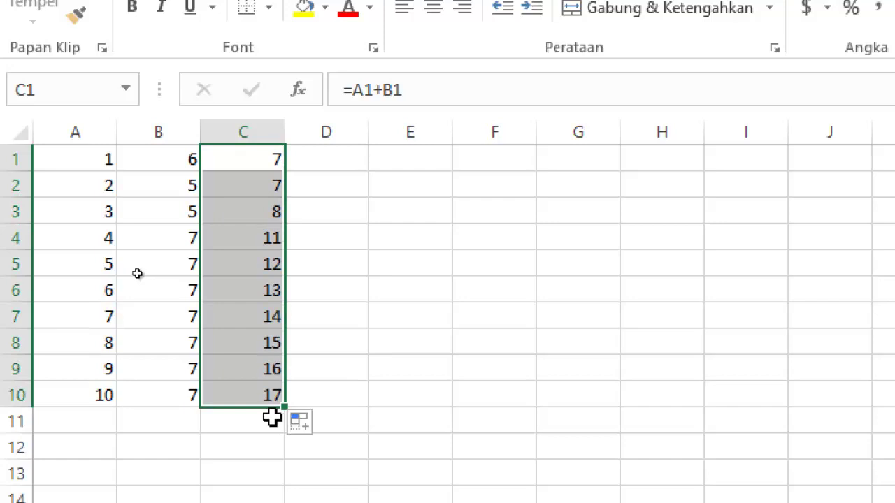
left_click(340, 319)
left_click(262, 368)
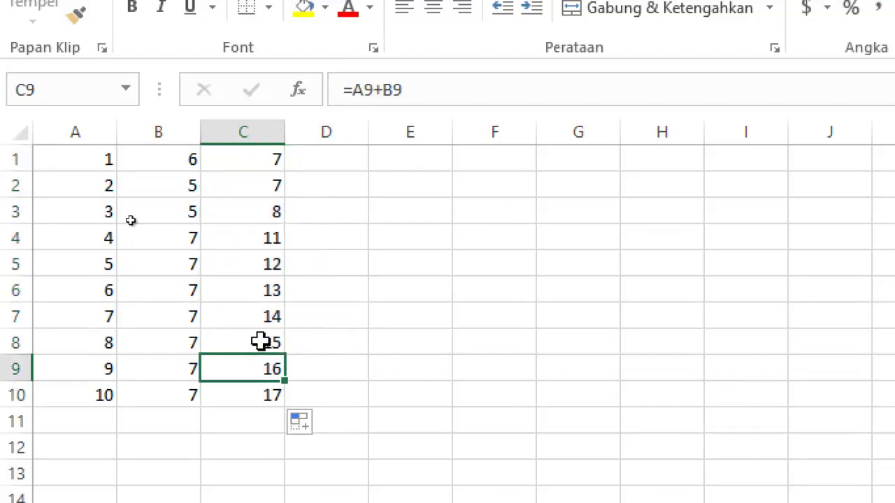
left_click(434, 77)
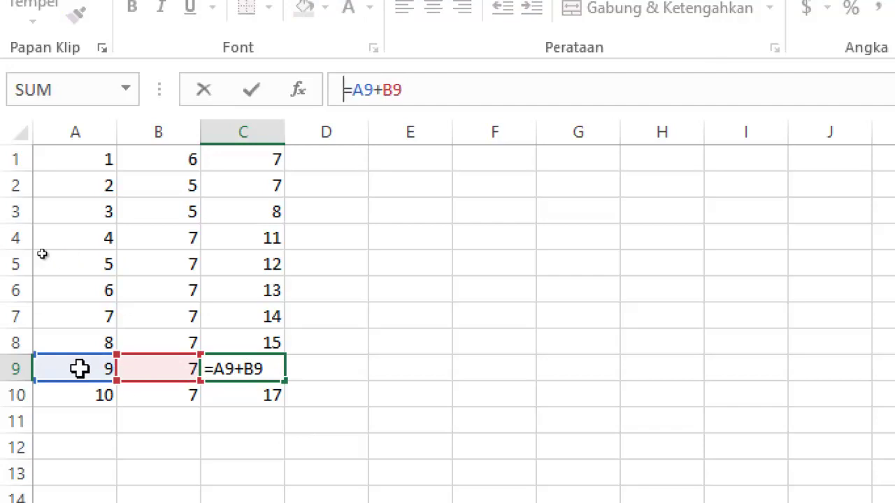
key("ctrl+Return")
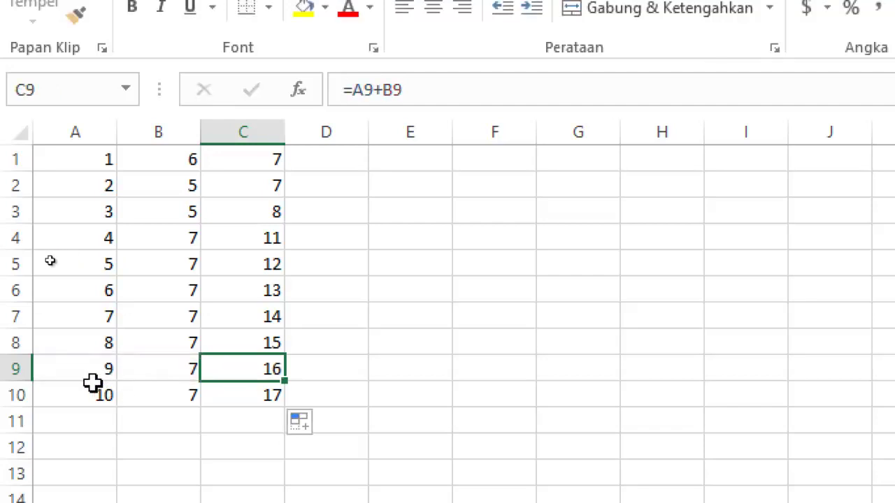
left_click(195, 400)
left_click(273, 165)
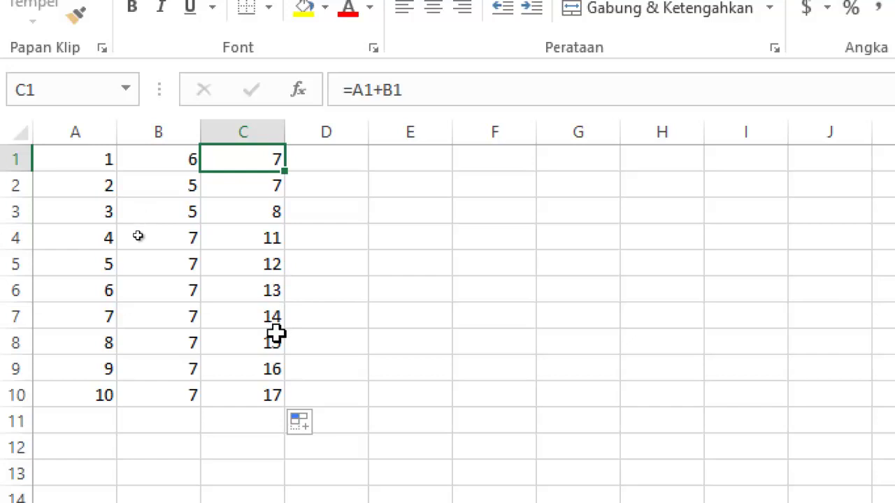
left_click(333, 314)
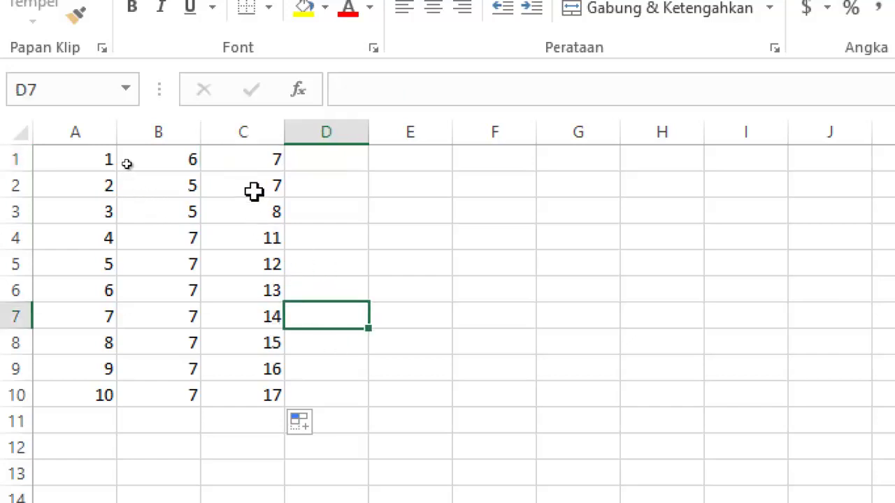
Step: Select the practice numbers and re-copy the C1 sum formula down to row 10
left_click_drag(70, 160, 164, 387)
left_click(360, 199)
left_click(256, 160)
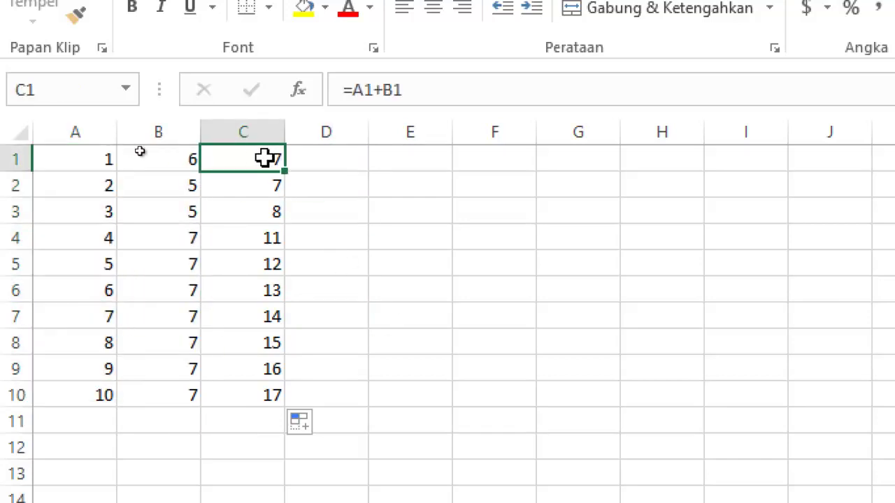
left_click_drag(287, 171, 299, 414)
left_click(335, 340)
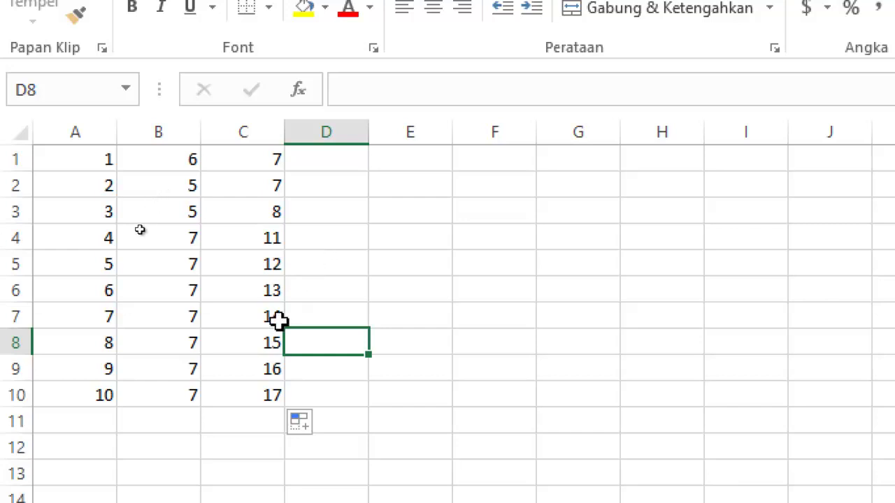
Step: Delete all practice numbers and sums in A1:C11
left_click(348, 308)
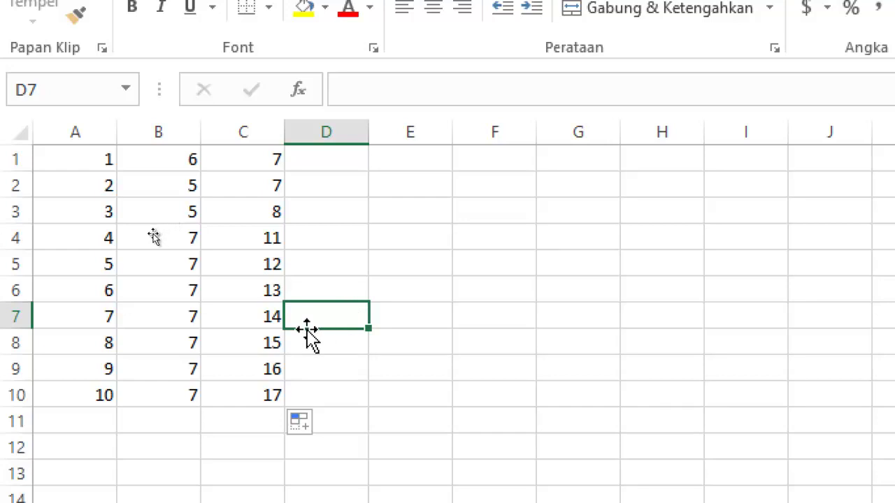
left_click(371, 256)
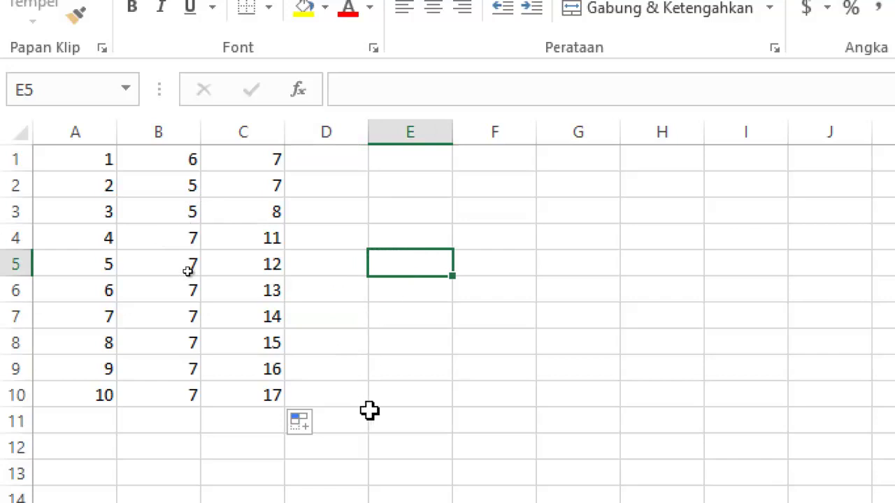
left_click(372, 165)
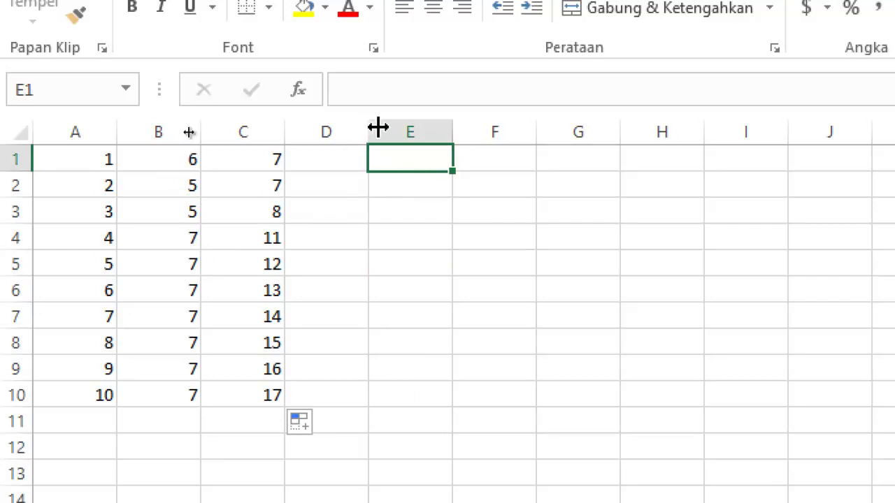
left_click(326, 218)
left_click_drag(82, 167, 240, 413)
key("Delete")
left_click(209, 339)
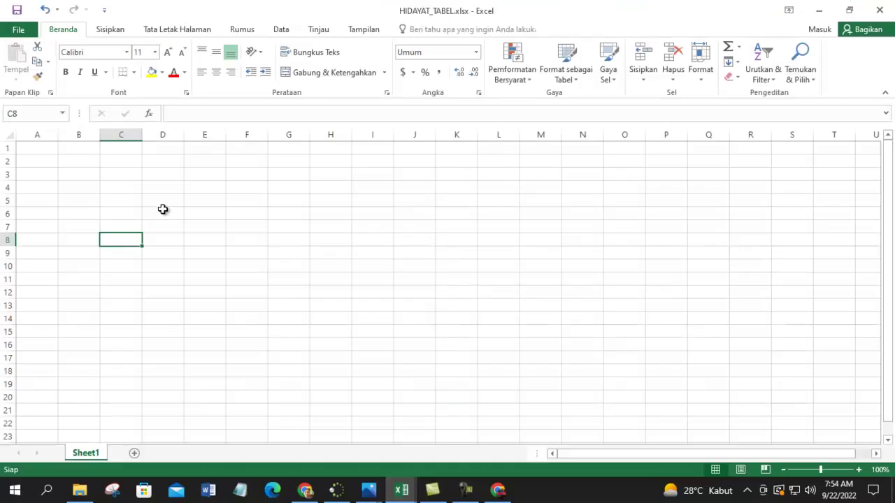
Step: Snap Excel to the right half beside the Chrome sample table image, then select A1
key("super+Right")
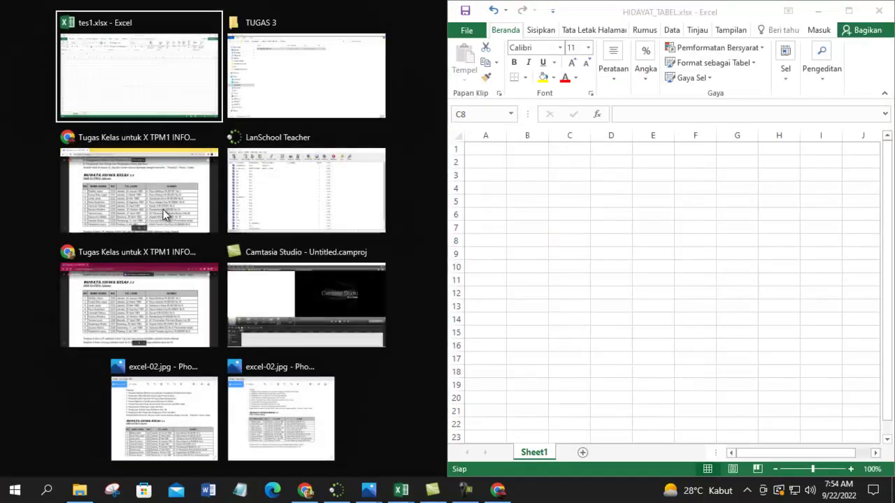
left_click(177, 257)
scroll(172, 263, "down", 3)
left_click_drag(172, 263, 246, 271)
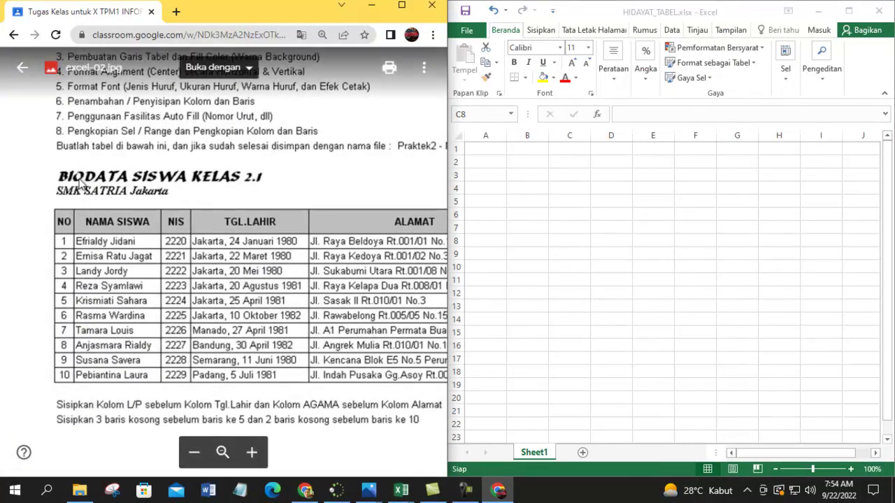
left_click(575, 204)
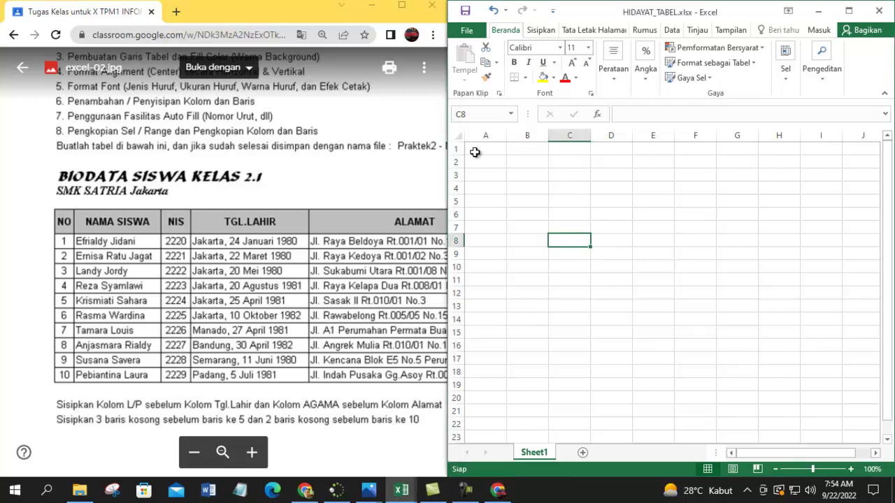
left_click(482, 150)
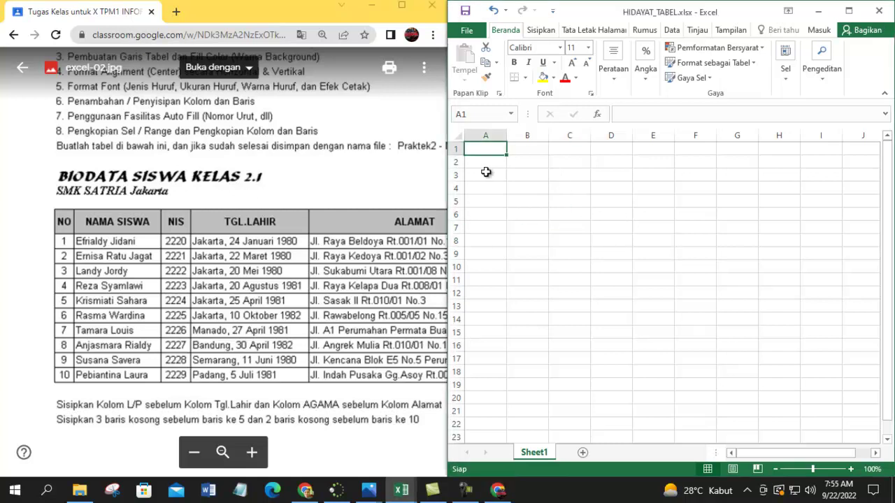
Step: Enter the title 'BIDATA SISWA KELAS 2.1' in A1 and the number 1 in B1
type("BIDATA SISWA KELAS 2.1")
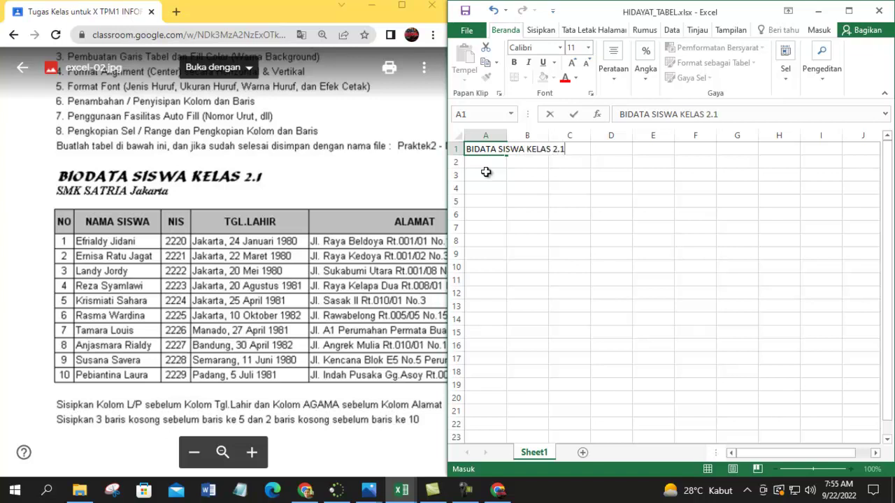
key("Return")
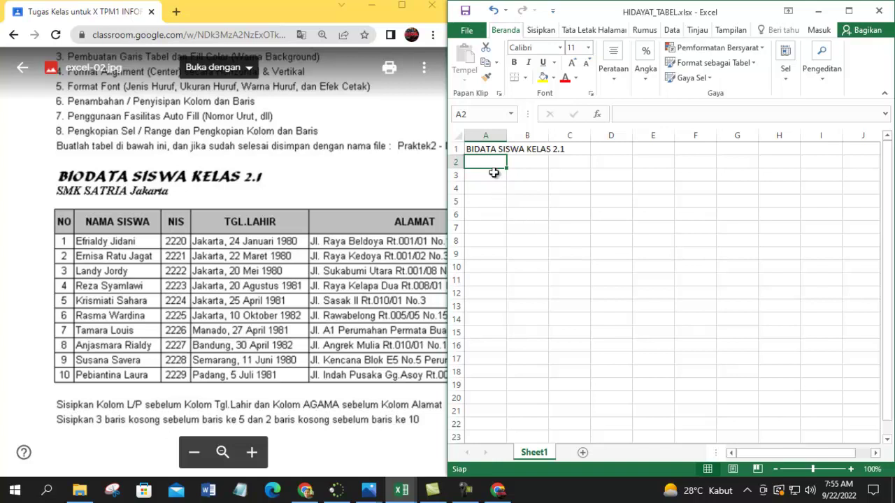
left_click(472, 149)
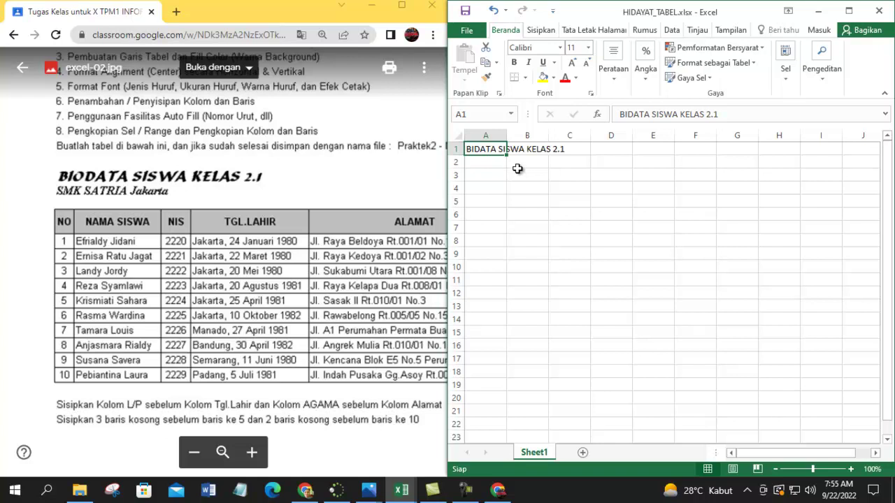
left_click(527, 151)
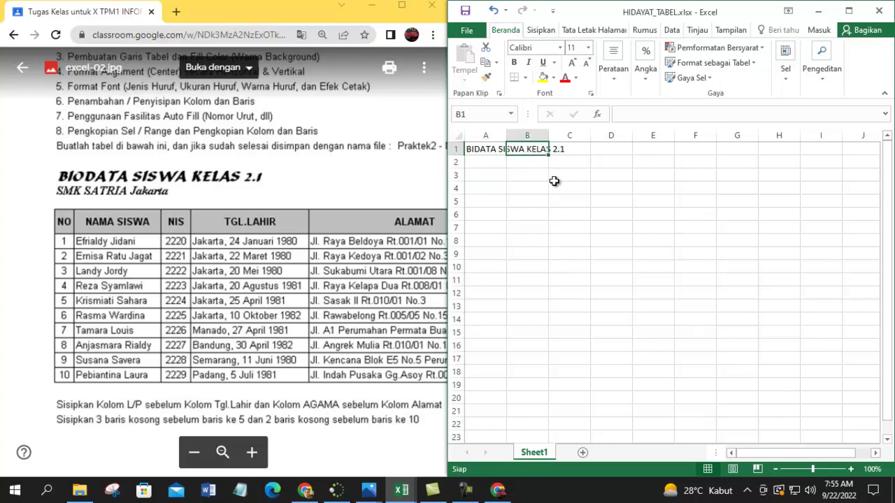
type("1")
left_click(531, 202)
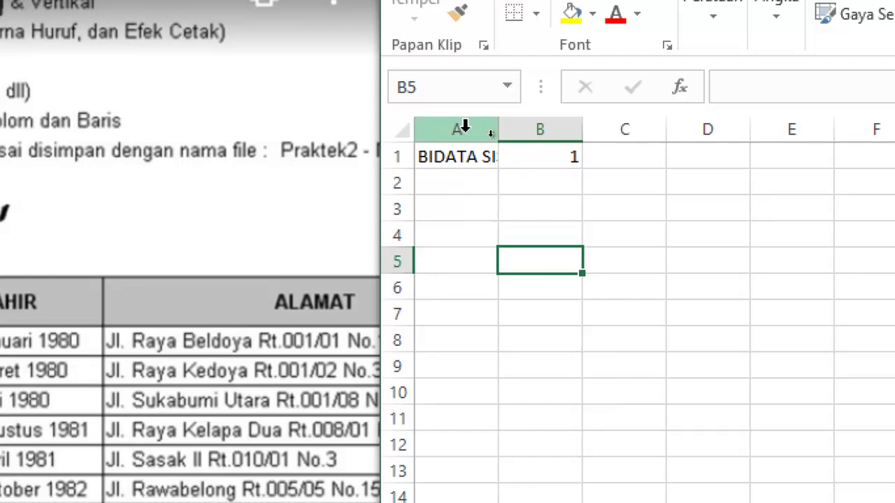
Step: Clear the stray 1 from B1 and enter 2022 in D1
left_click_drag(497, 134, 631, 126)
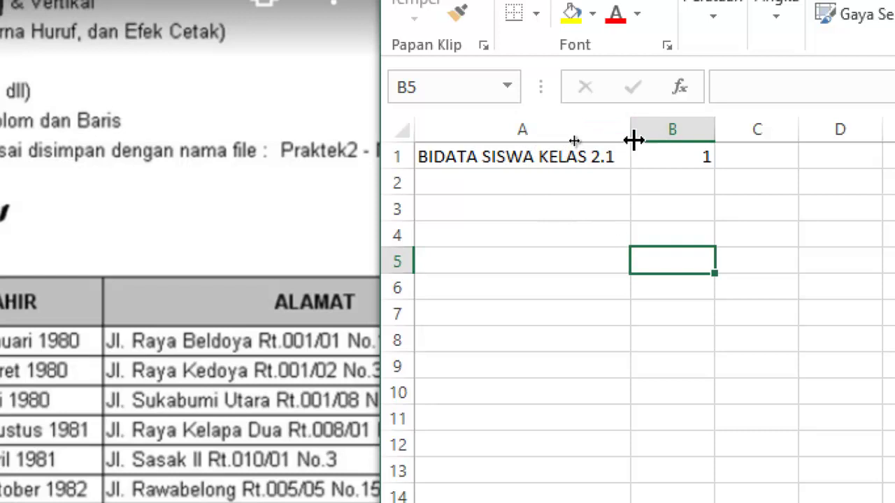
left_click_drag(633, 135, 474, 142)
left_click(536, 158)
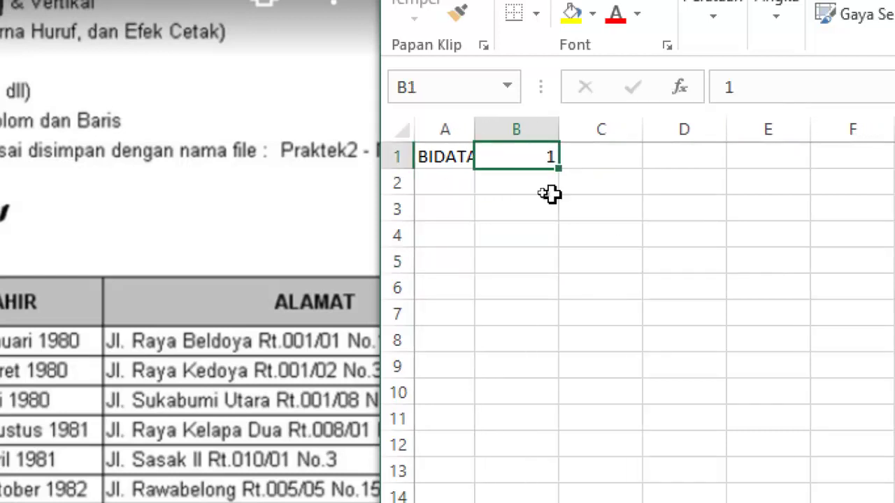
key("Delete")
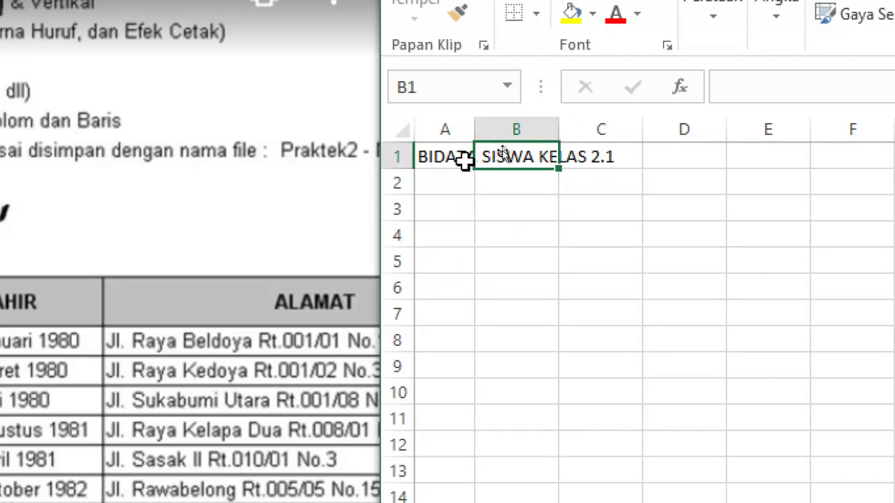
left_click(675, 160)
type("20")
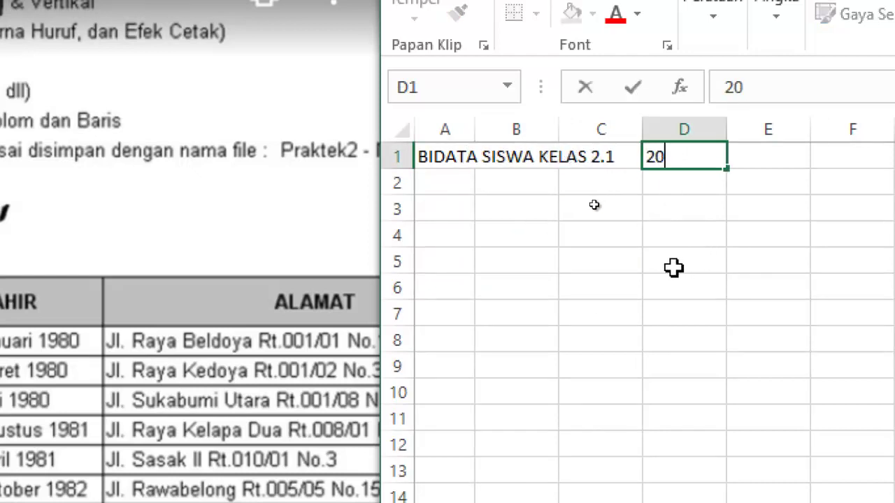
type("2")
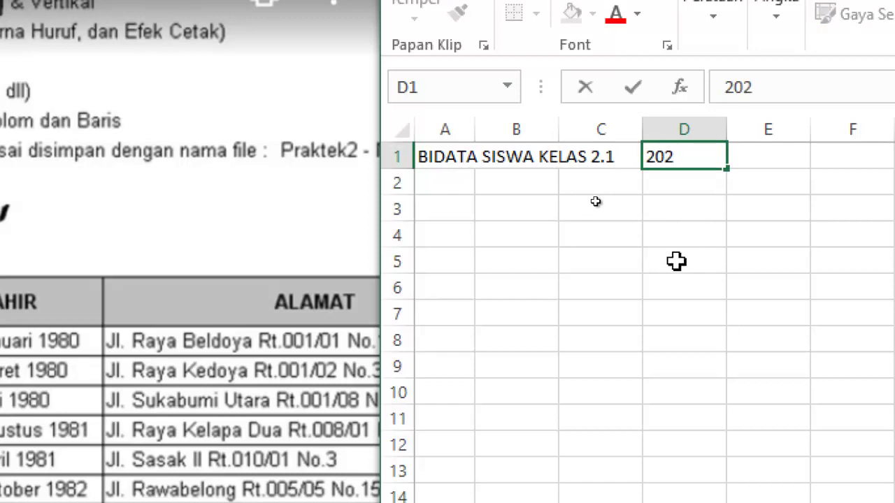
type("2")
left_click(705, 307)
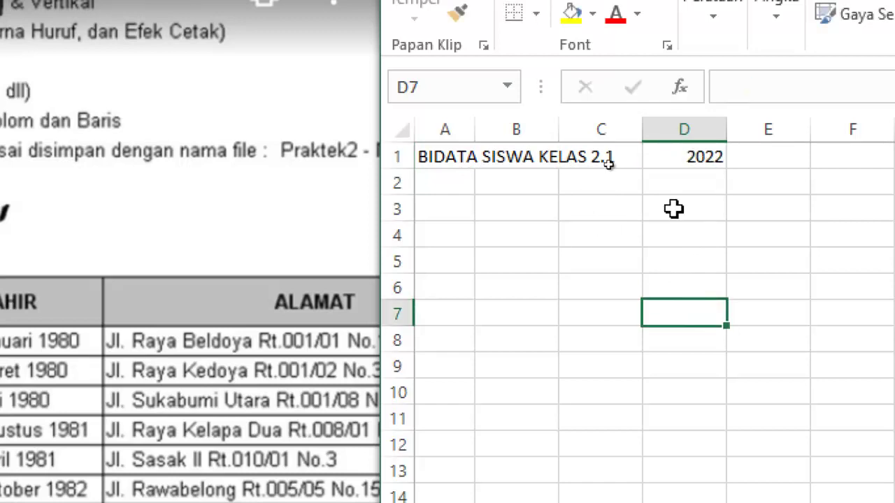
left_click(547, 215)
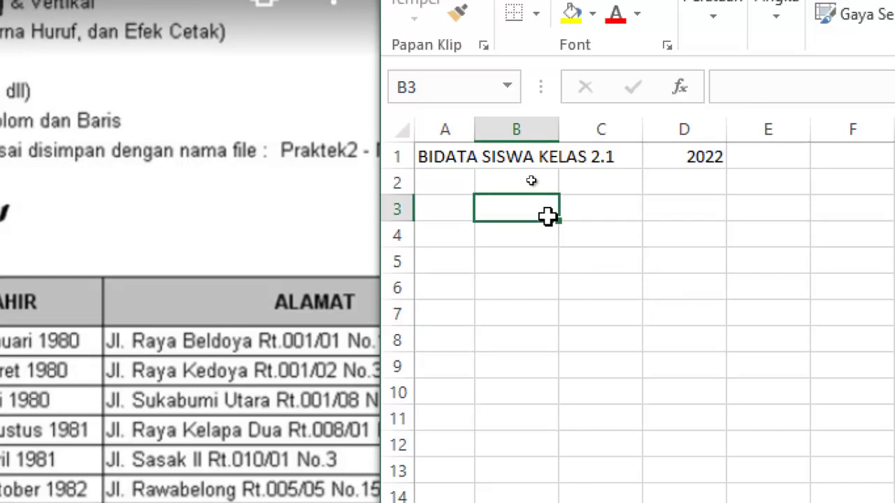
Step: Widen columns A and B to fit the title and delete 2022 from D1
left_click_drag(472, 129, 637, 131)
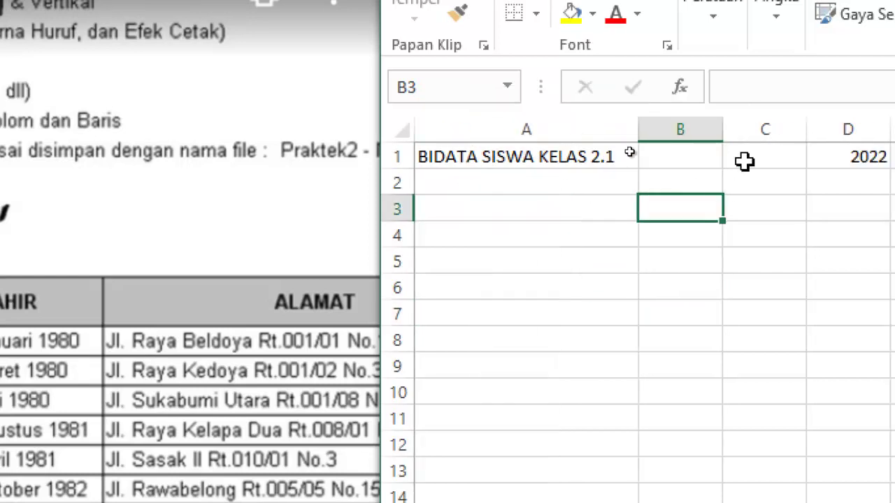
left_click_drag(705, 149, 780, 155)
left_click(753, 262)
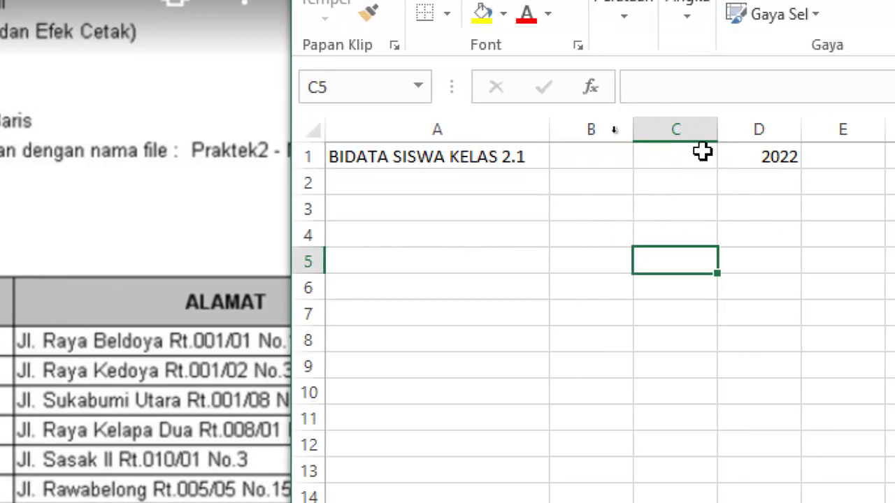
left_click(598, 155)
left_click_drag(634, 133, 727, 134)
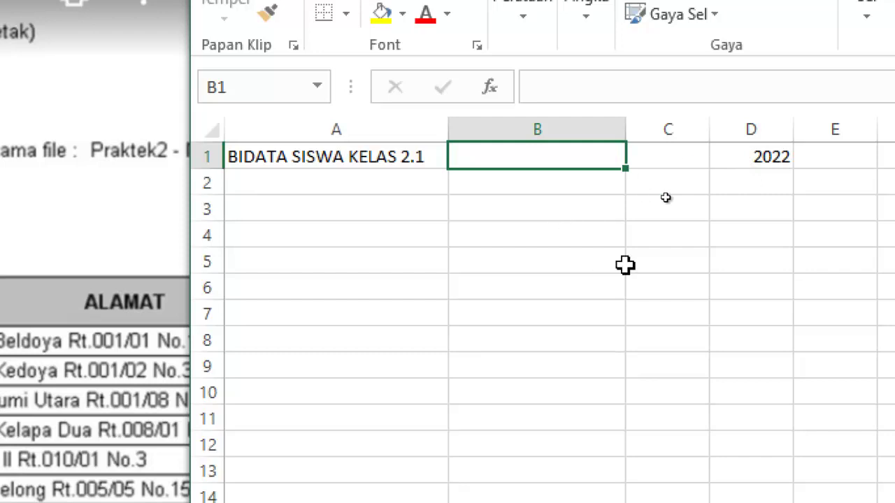
left_click(750, 156)
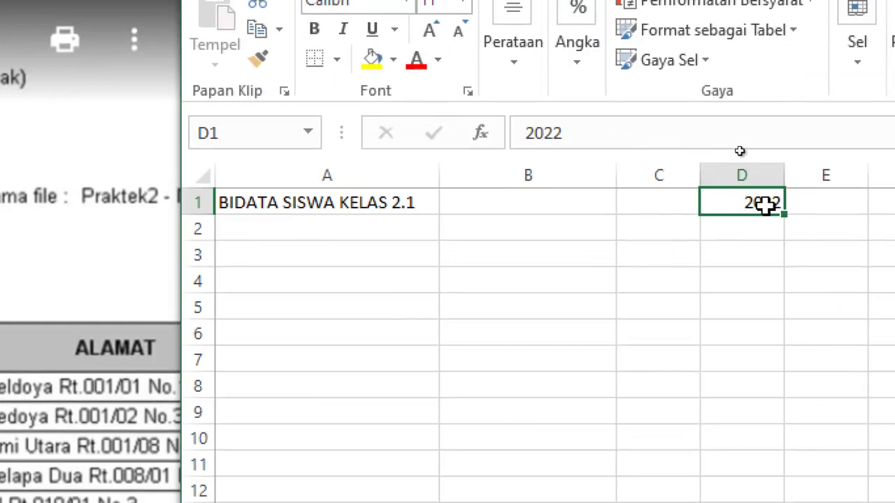
key("Delete")
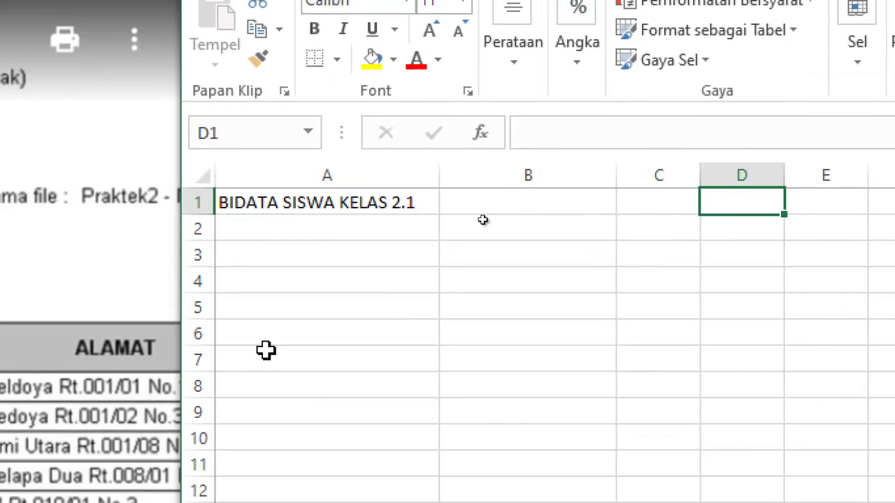
left_click(240, 257)
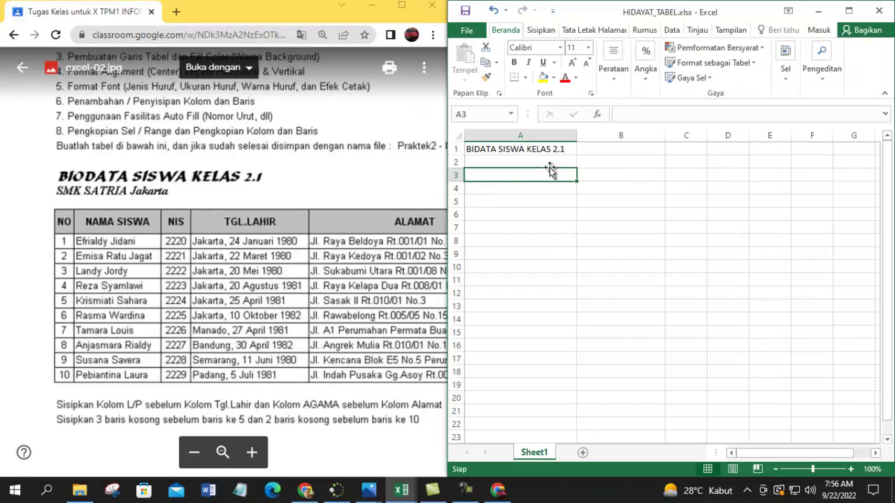
Step: Check the assignment image for the subtitle text, then return to cell A2
left_click(503, 161)
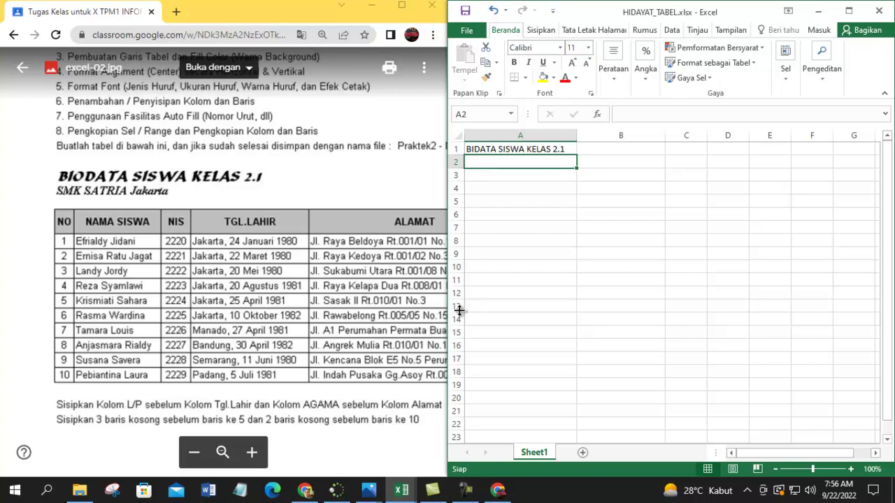
scroll(113, 208, "up", 2)
left_click(139, 232)
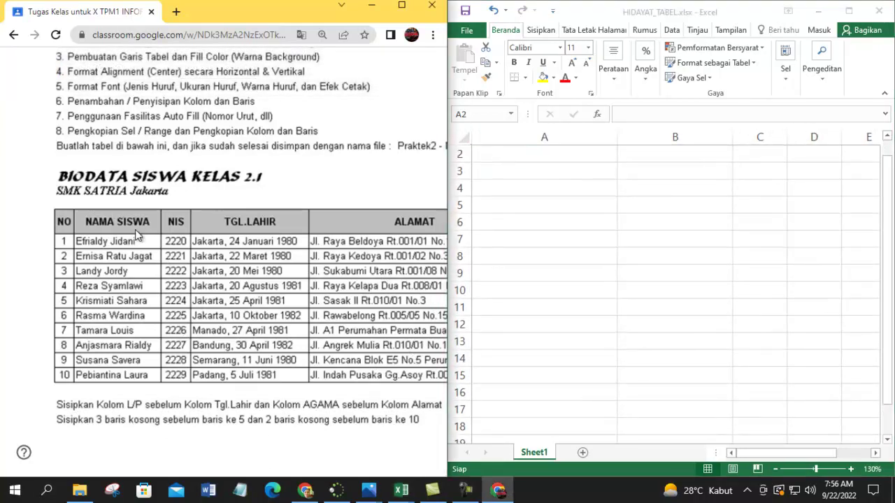
scroll(120, 210, "up", 1)
scroll(120, 209, "up", 2)
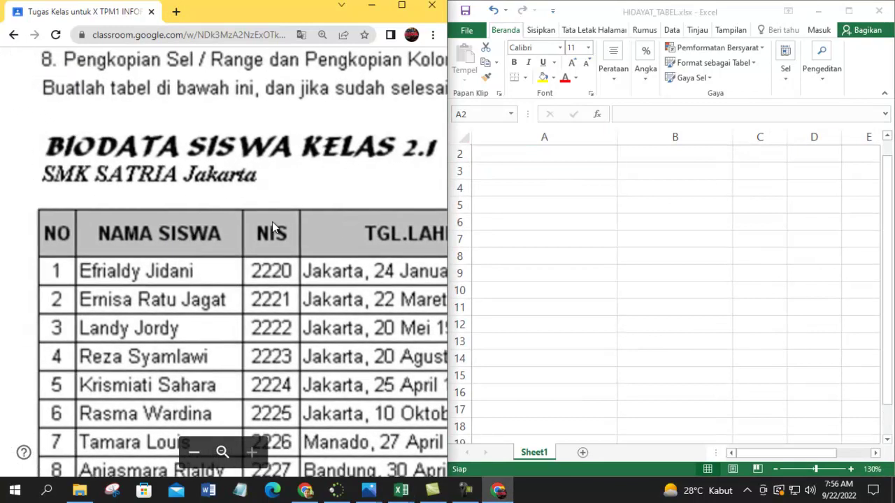
scroll(489, 173, "up", 1)
left_click(525, 194)
left_click(522, 177)
Step: Enter 'SMK SATRIA Jakarta' in A2 below the title
left_click(499, 216)
left_click(503, 167)
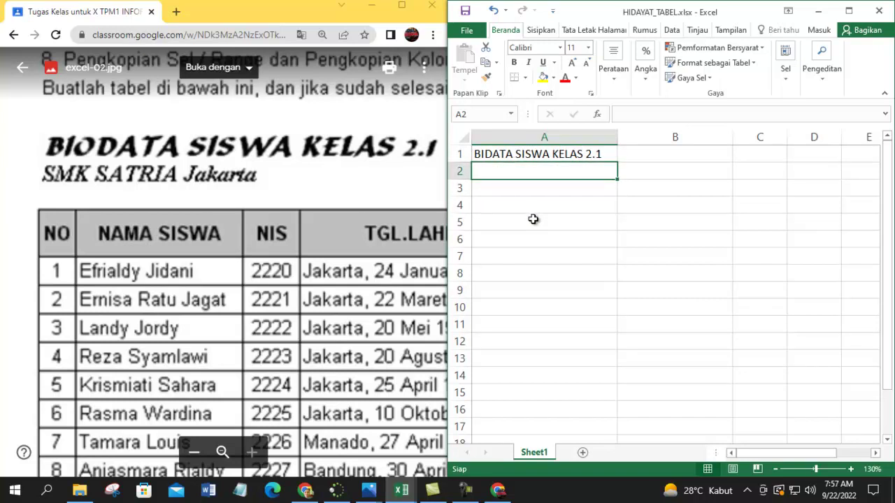
left_click(531, 207)
left_click(530, 172)
type("SMK SATRIA Jakarta")
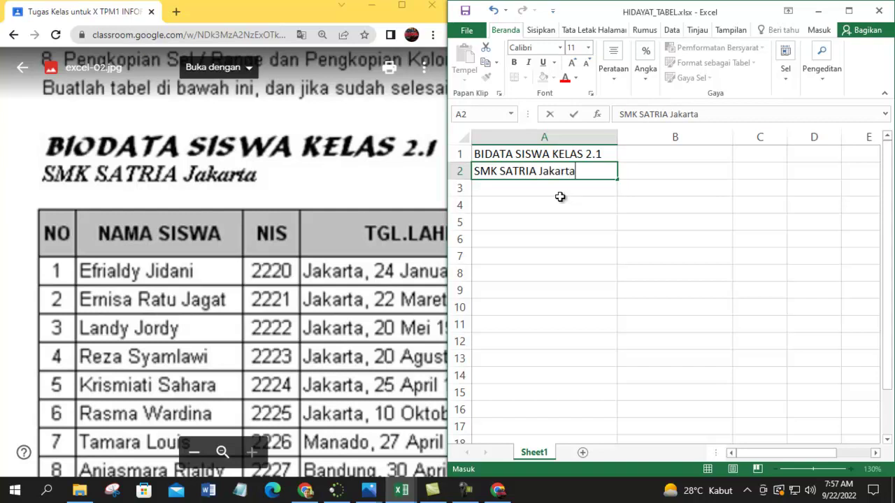
key("Return")
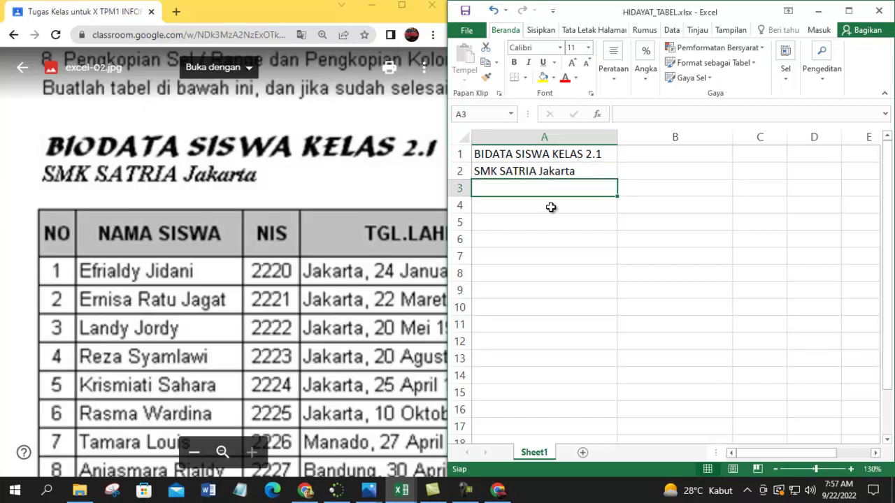
left_click(506, 205)
left_click(501, 187)
left_click(503, 204)
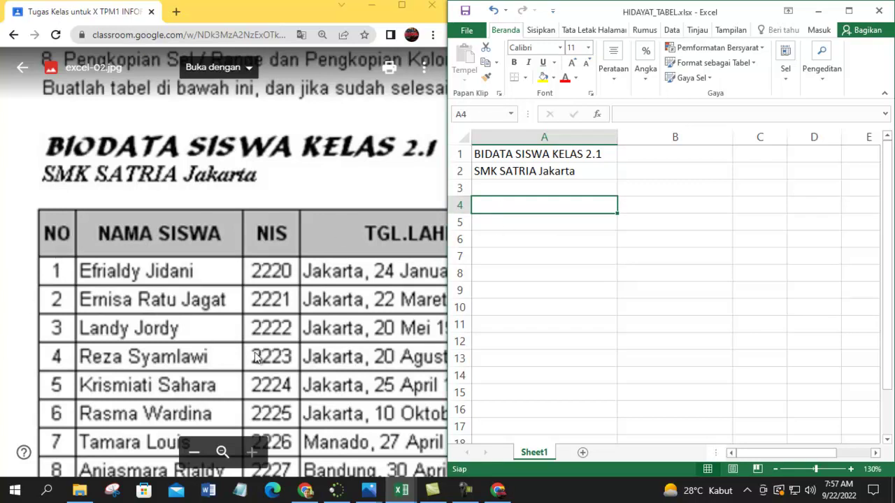
Step: Enter the NO header in A4 and narrow column A to fit it
type("ni")
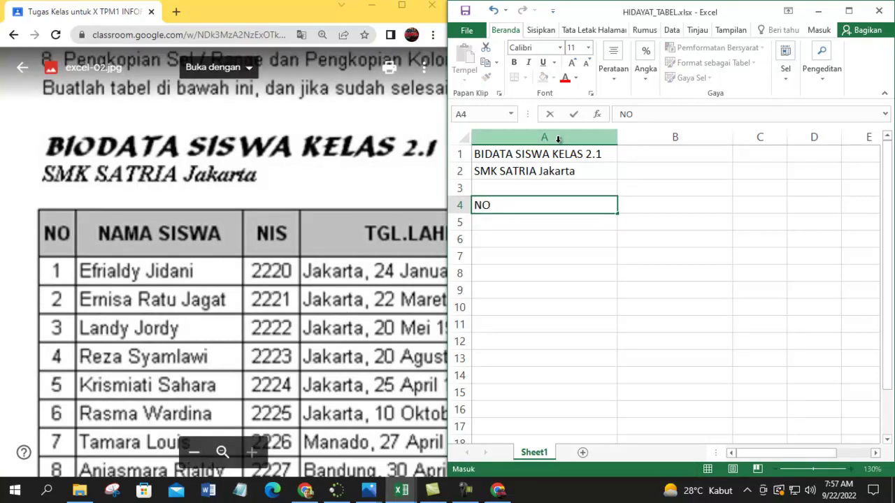
left_click(624, 137)
left_click_drag(619, 137, 498, 147)
left_click(529, 208)
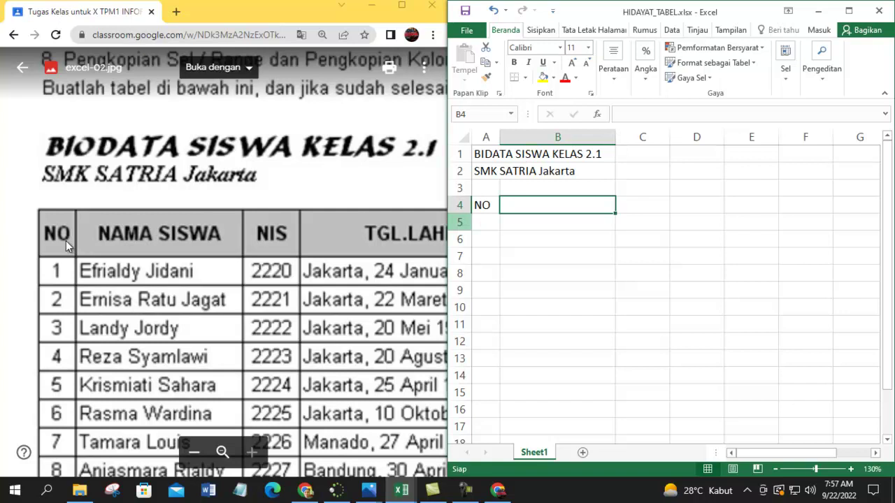
left_click(536, 216)
key("Up")
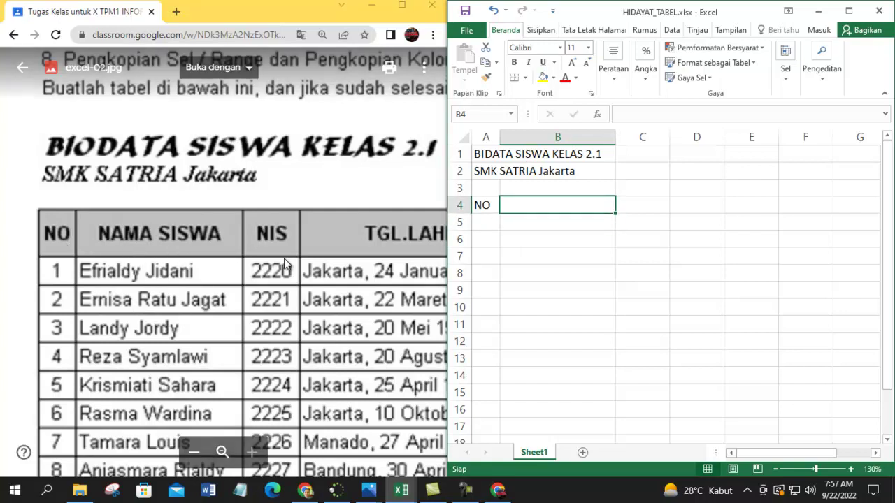
Step: Fill the headers NAMA SISWA in B4, NIS in C4 and TGL. LAHIR in D4
type("NAMA")
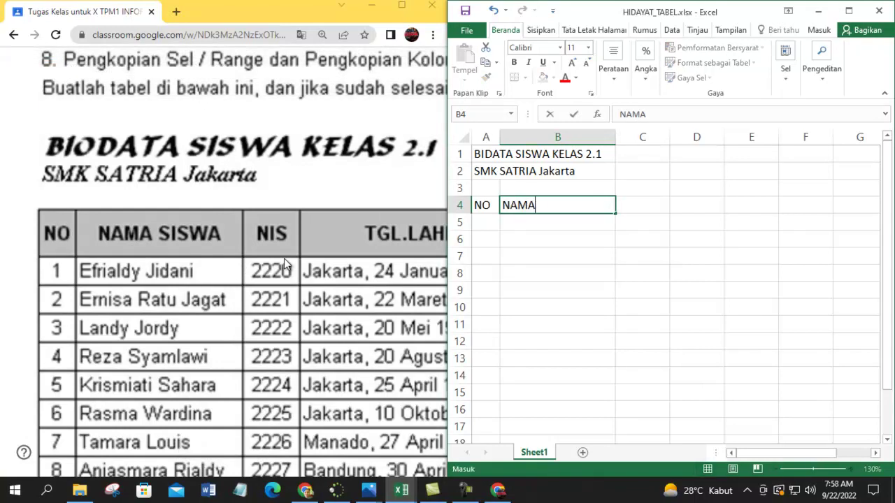
type(" SISWA")
key("Tab")
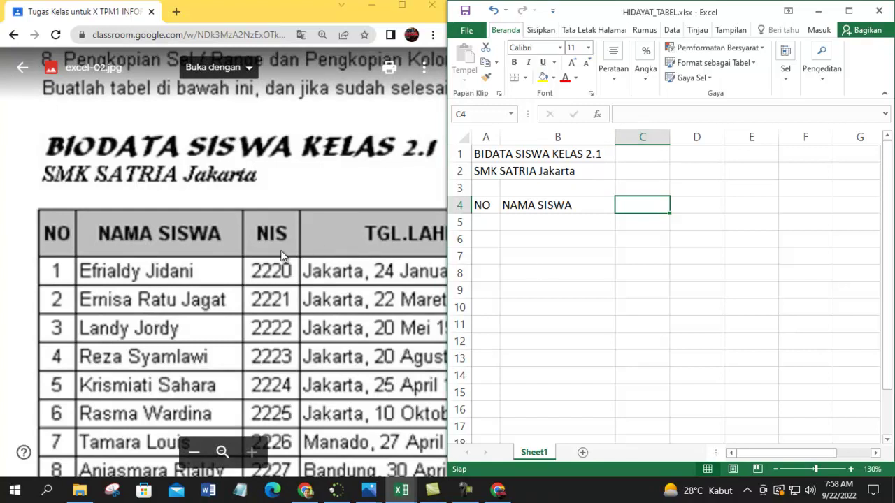
type("NIS")
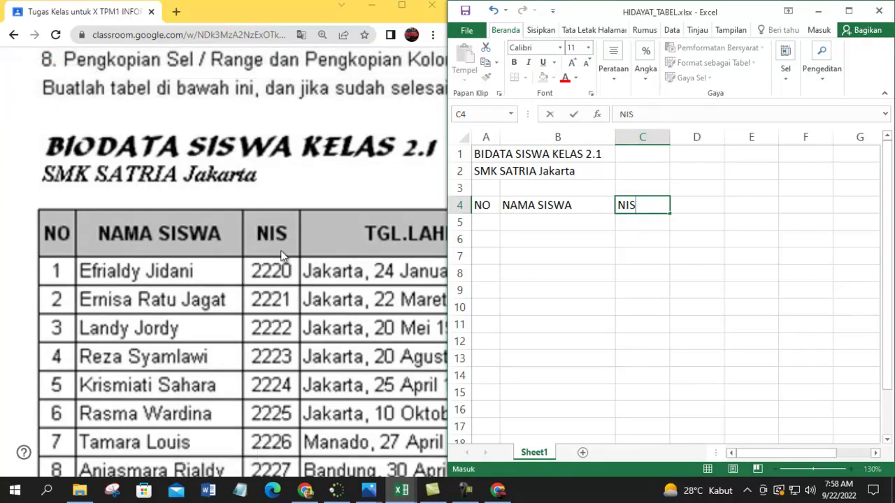
key("Tab")
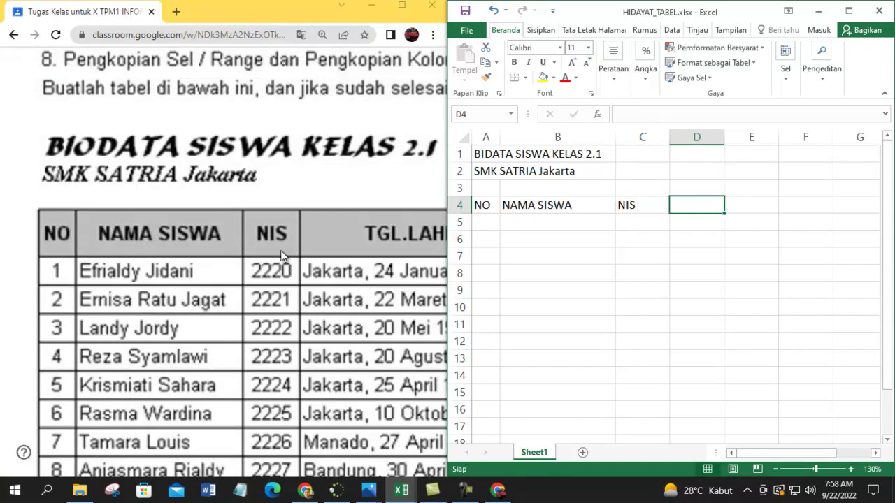
left_click_drag(358, 242, 157, 239)
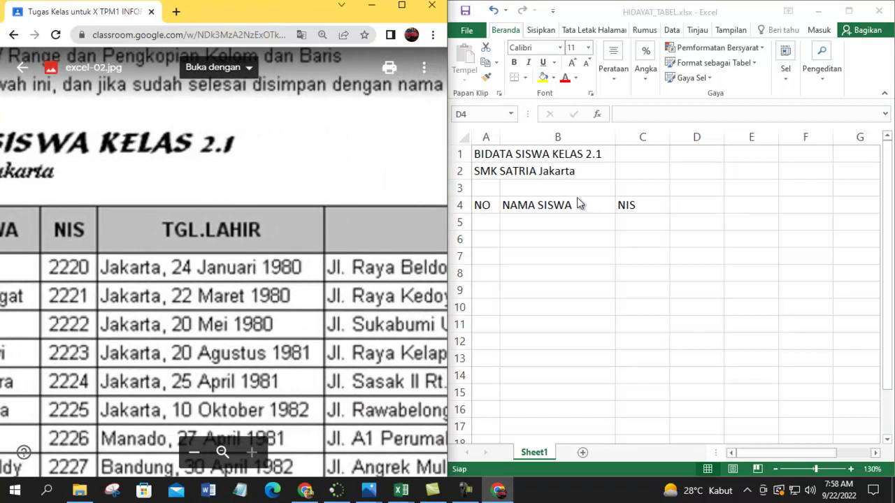
left_click(696, 209)
type("TGL. LAHIR")
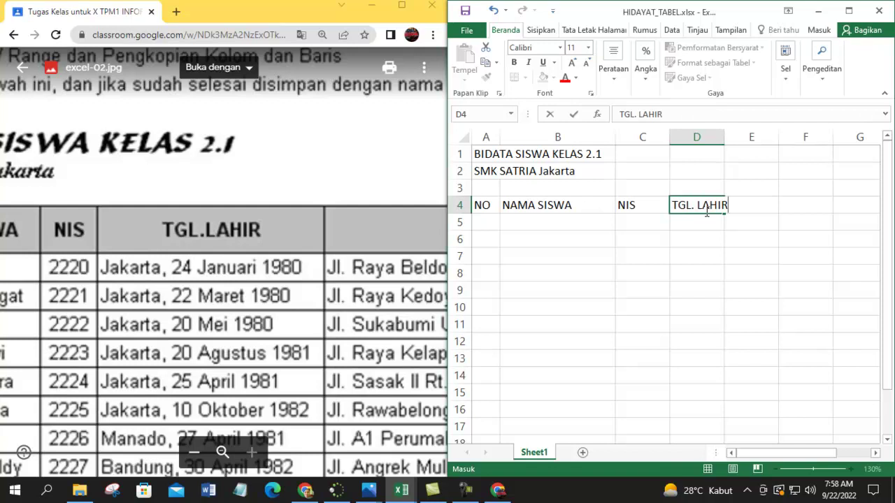
key("Tab")
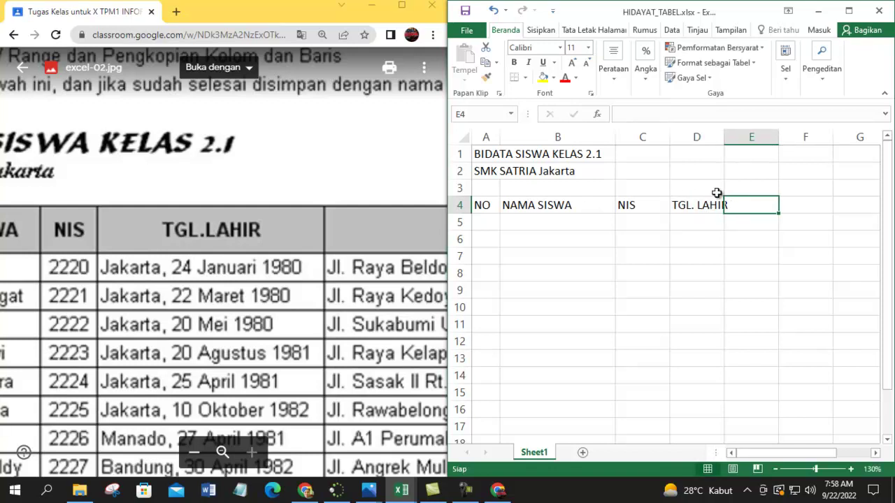
Step: Autofit column D to the TGL. LAHIR header width
double_click(723, 137)
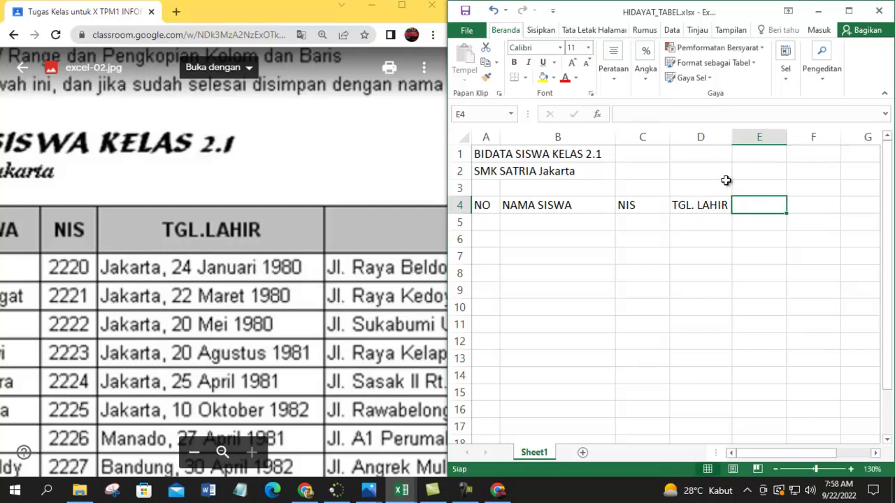
left_click_drag(732, 138, 694, 140)
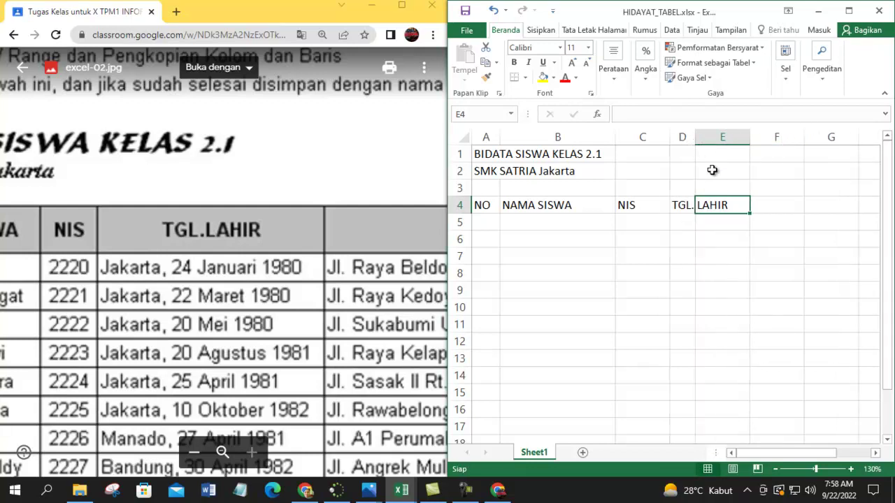
left_click(724, 171)
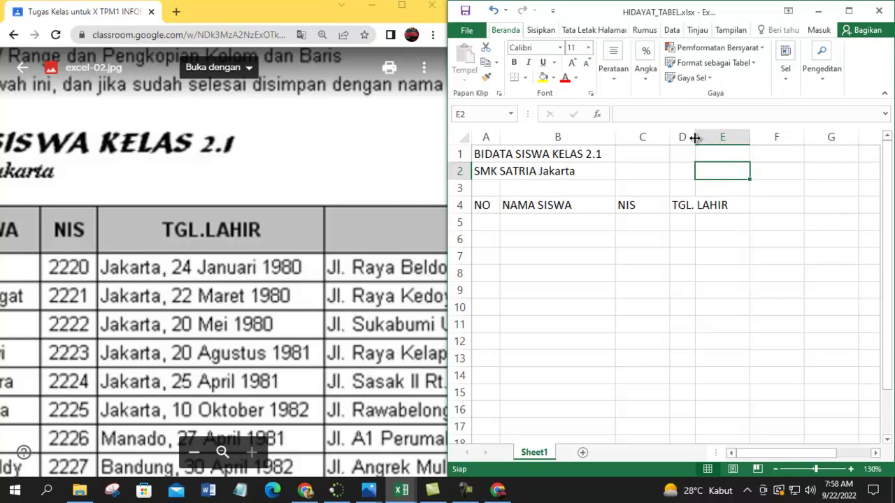
double_click(695, 138)
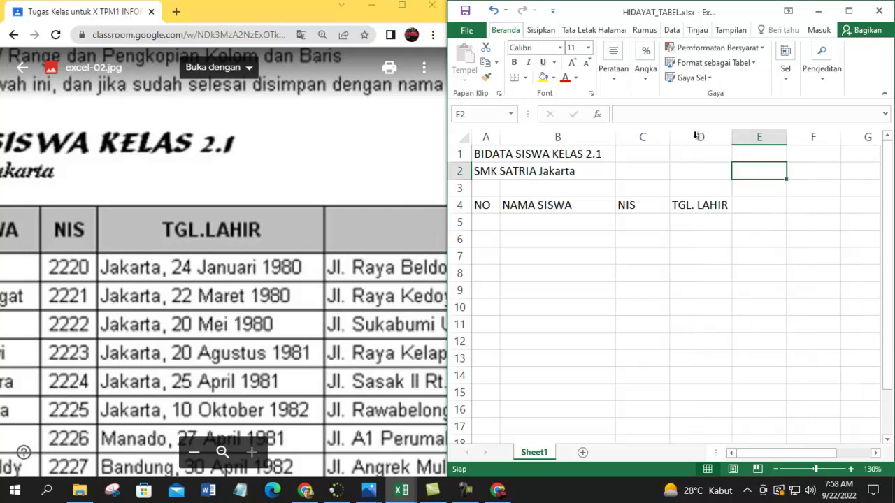
Step: Enter the ALAMAT header in E4 and widen column E for addresses
left_click(741, 206)
left_click_drag(329, 248, 99, 241)
left_click_drag(280, 242, 157, 241)
left_click(769, 204)
type("aLAMA")
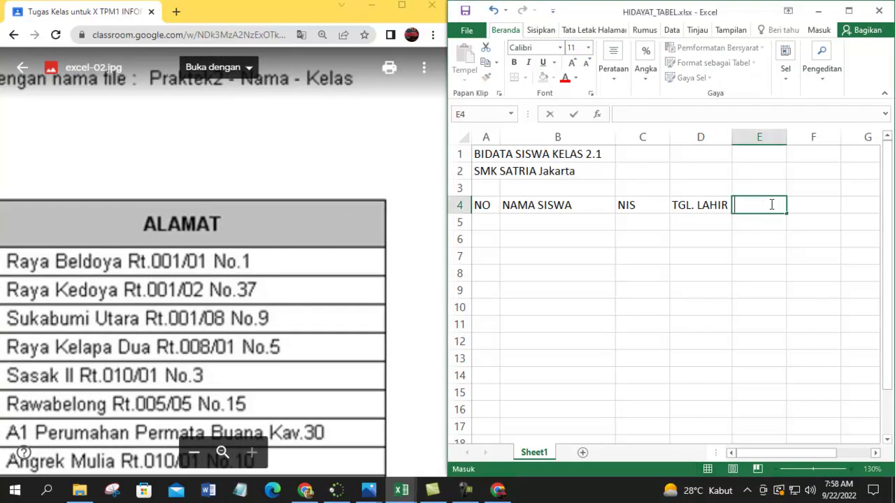
type("AMAT")
key("Return")
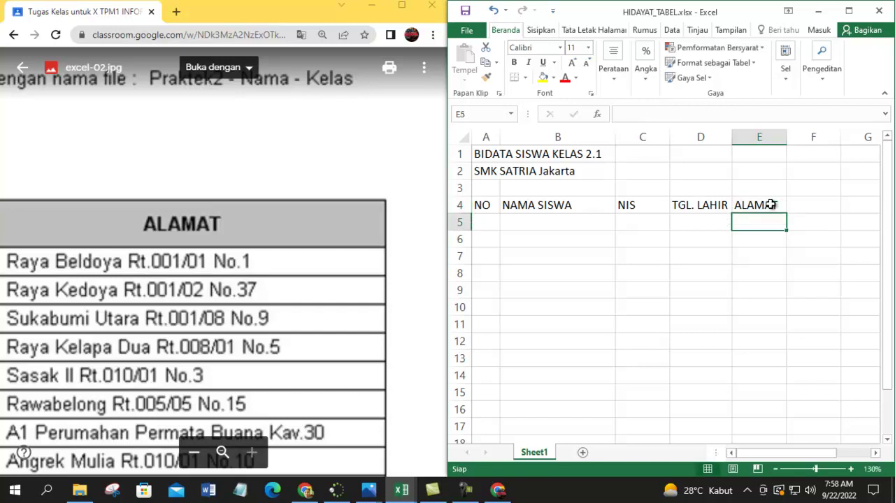
left_click_drag(788, 138, 880, 137)
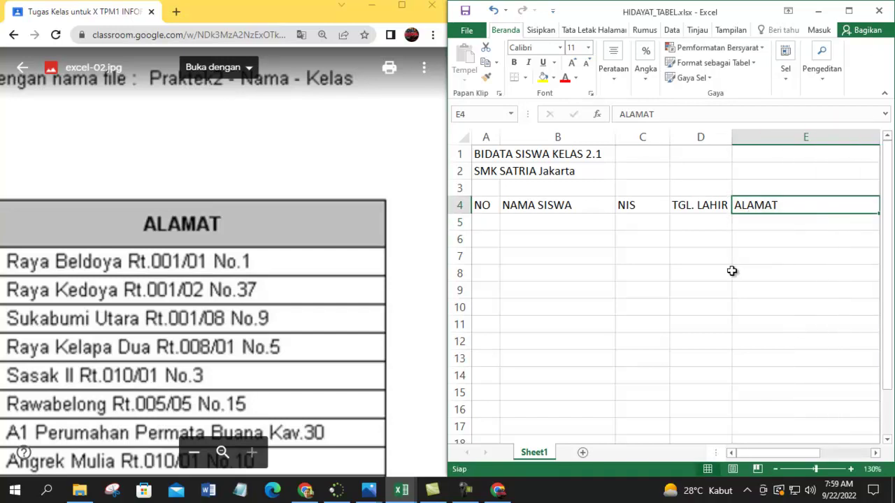
left_click(724, 241)
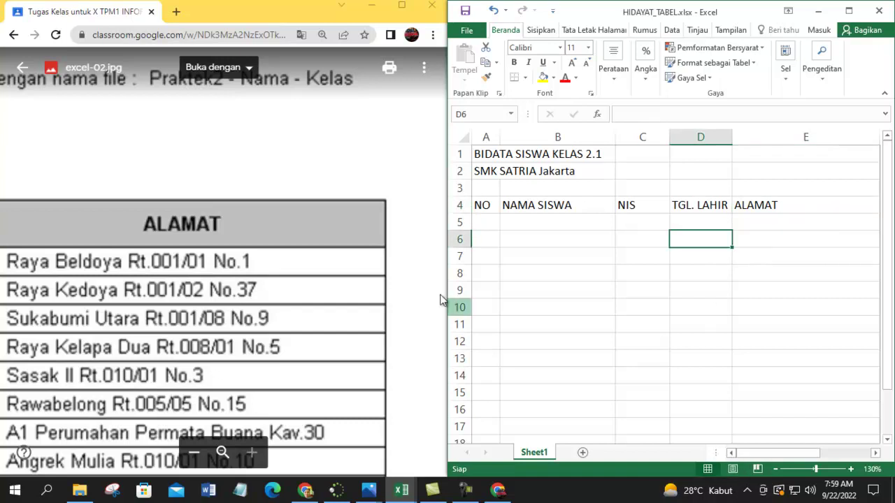
Step: Check the reference picture for the student data and come back to cell A5
left_click(485, 223)
scroll(193, 303, "up", 5)
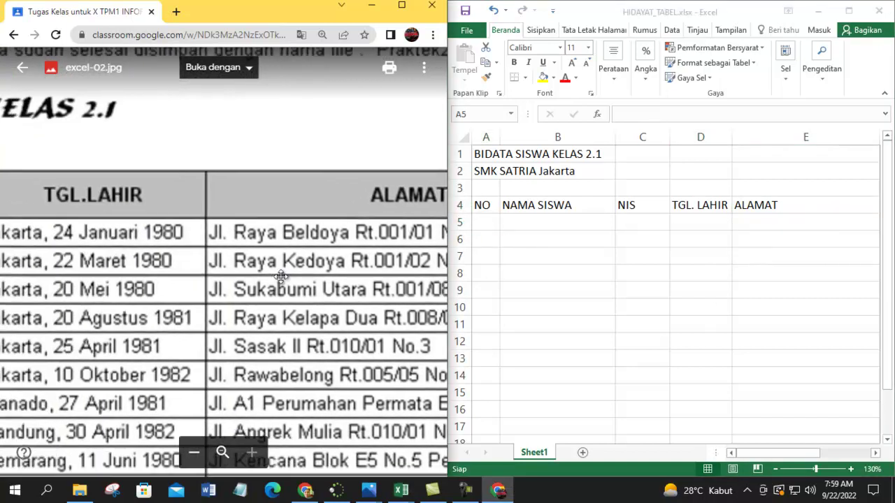
scroll(183, 269, "down", 1)
left_click(492, 227)
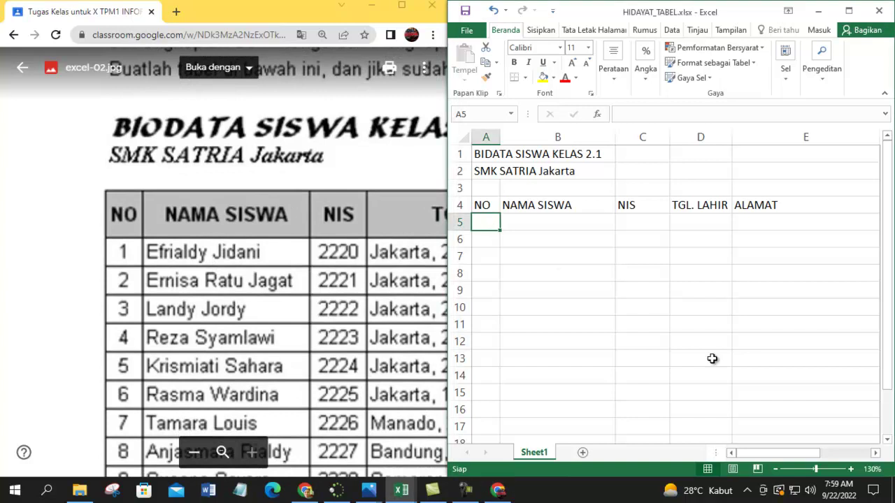
left_click(343, 303)
scroll(326, 254, "down", 3)
scroll(322, 244, "up", 3)
left_click(489, 222)
Step: Enter 1 and 2 in A5:A6 and fill the numbering down to 10 in A14
type("1")
key("Return")
type("2")
key("Return")
left_click_drag(482, 223, 490, 240)
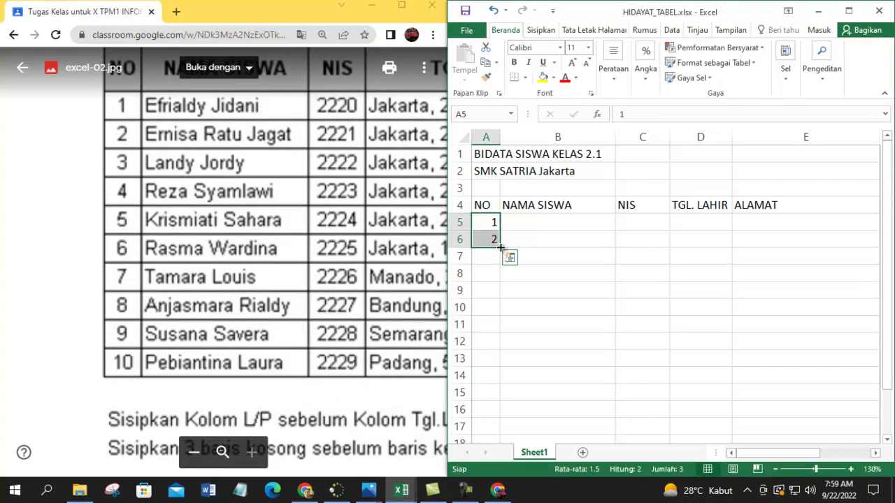
left_click_drag(501, 247, 502, 389)
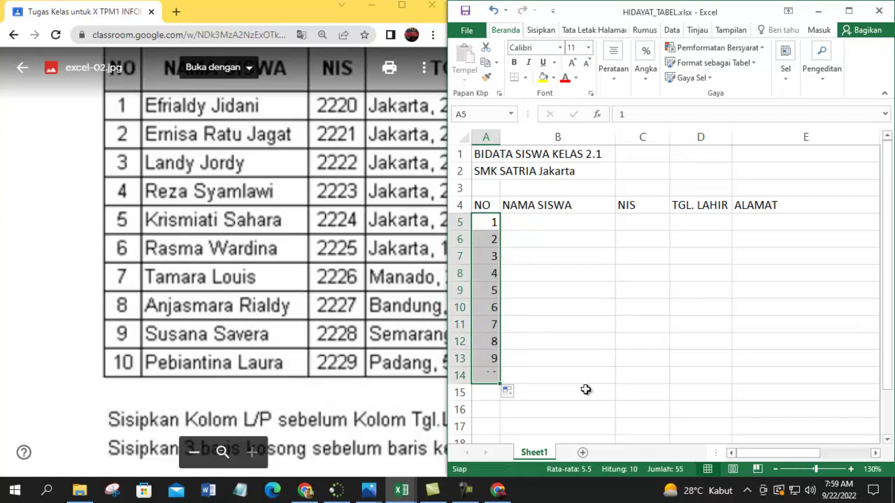
Step: Centre the numbers 1–10 horizontally and vertically in their cells
left_click(614, 79)
left_click(619, 131)
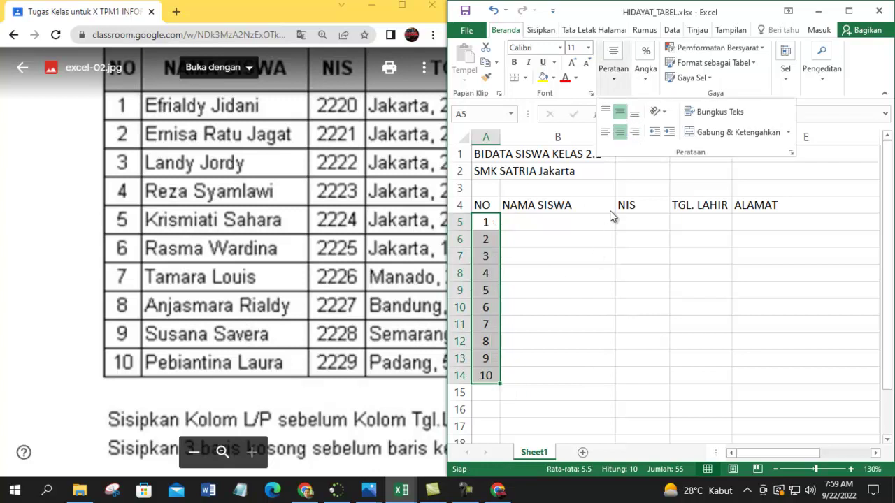
left_click(618, 112)
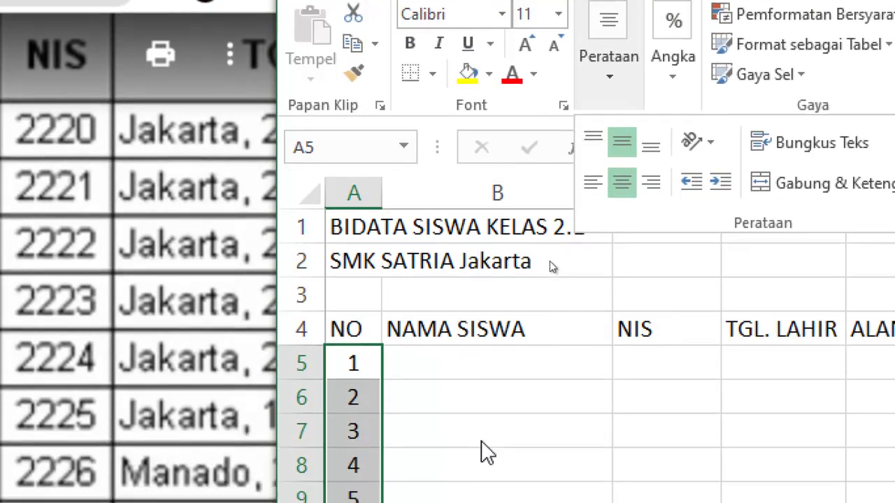
left_click(480, 409)
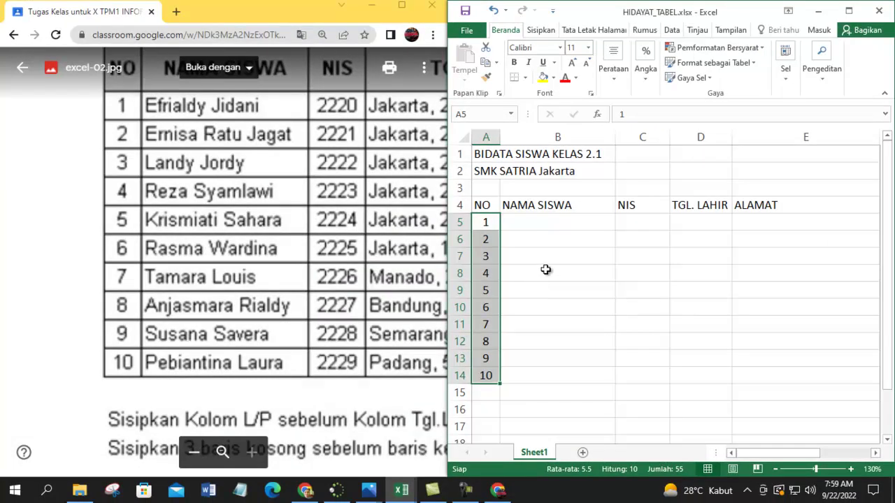
left_click(529, 256)
left_click(524, 221)
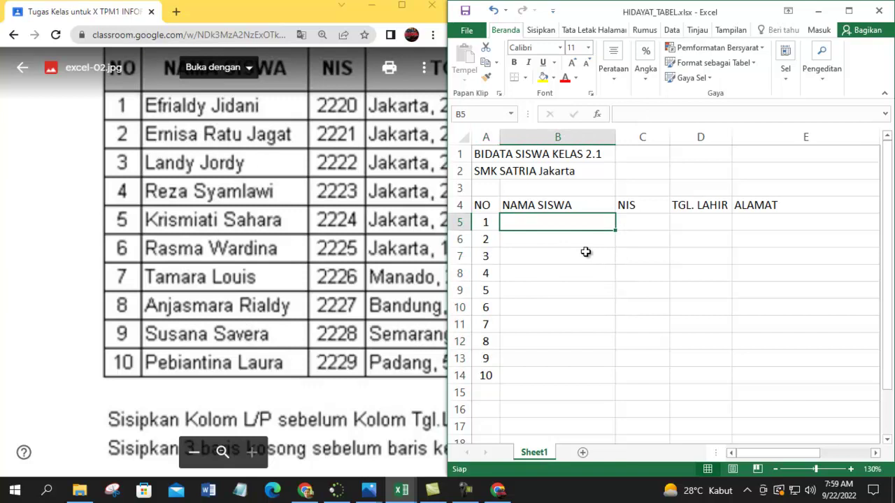
Step: Enter the first student's name in B5 and NIS 2220 in C5
type("eFRI")
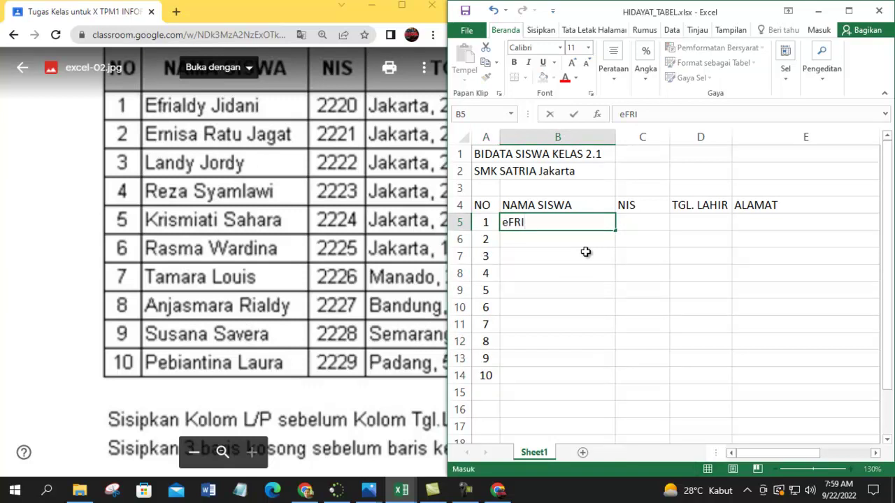
type("ALDY ")
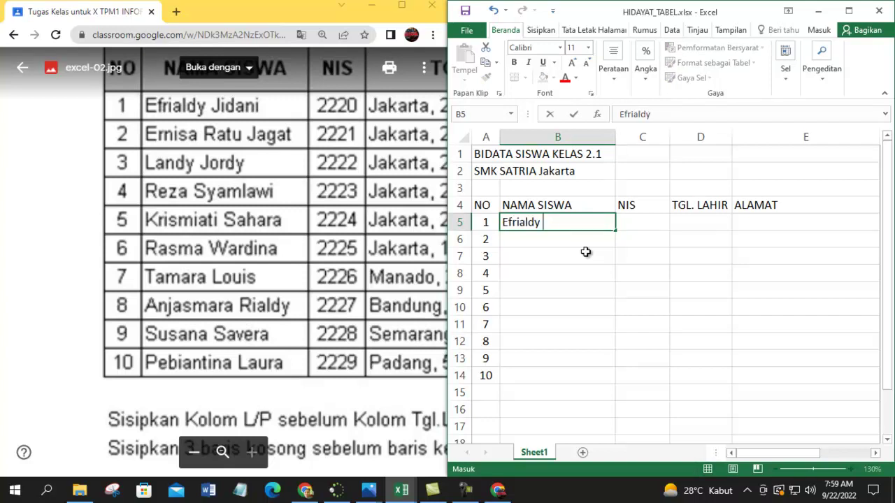
type("Jidani")
left_click(638, 220)
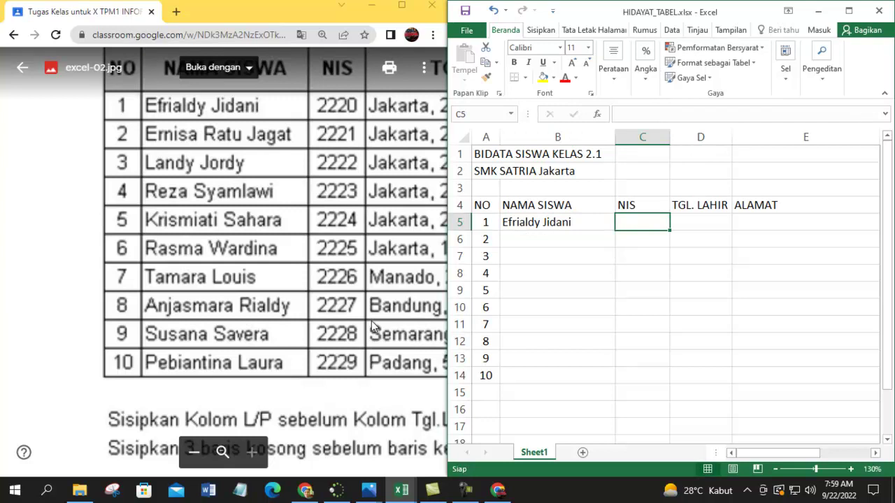
type("2220")
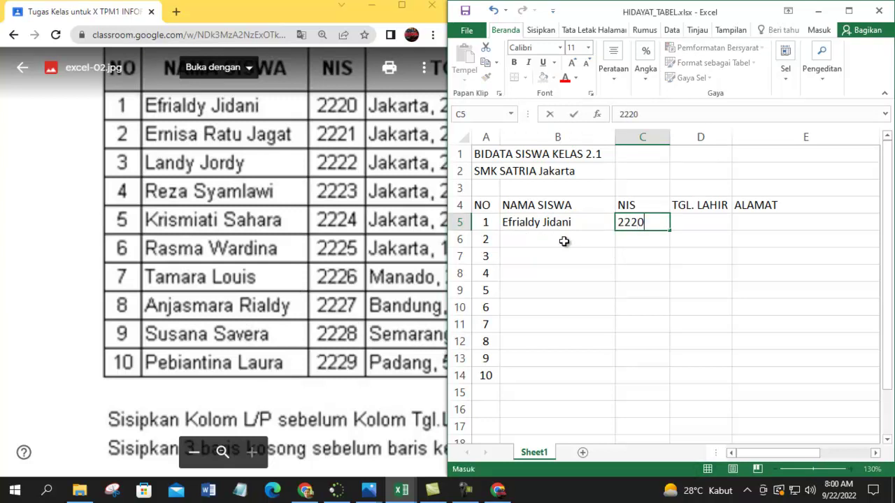
key("Tab")
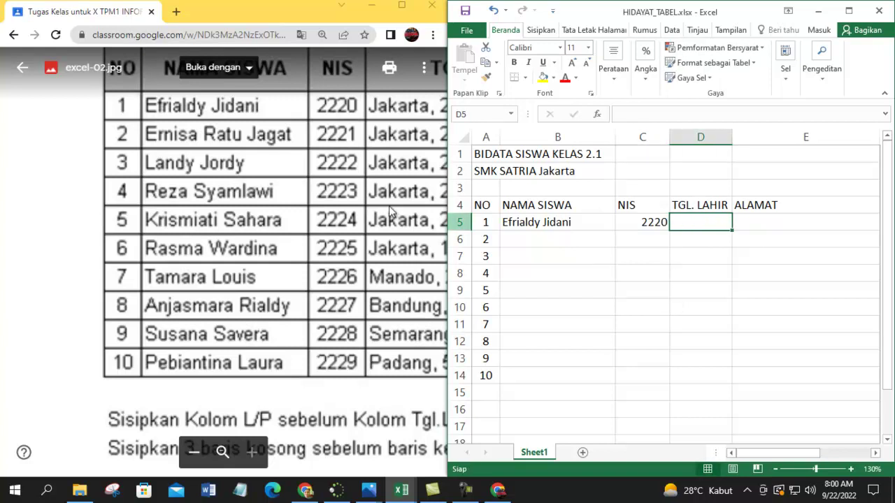
Step: Enter the first student's birthplace and date in D5 and widen column D to fit
left_click_drag(386, 172, 147, 237)
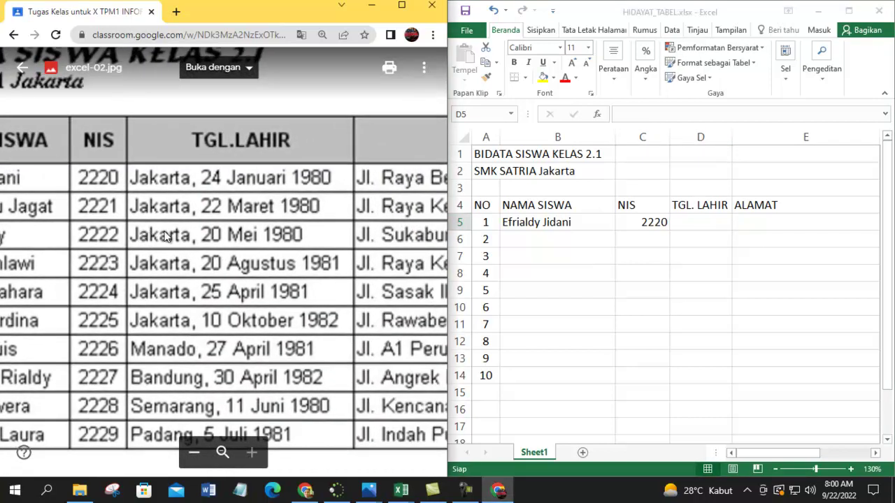
left_click(706, 225)
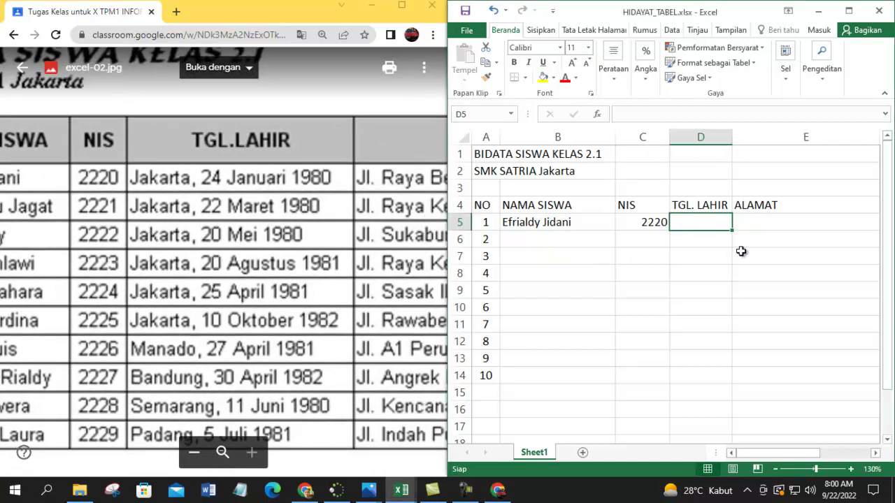
type("Kedi")
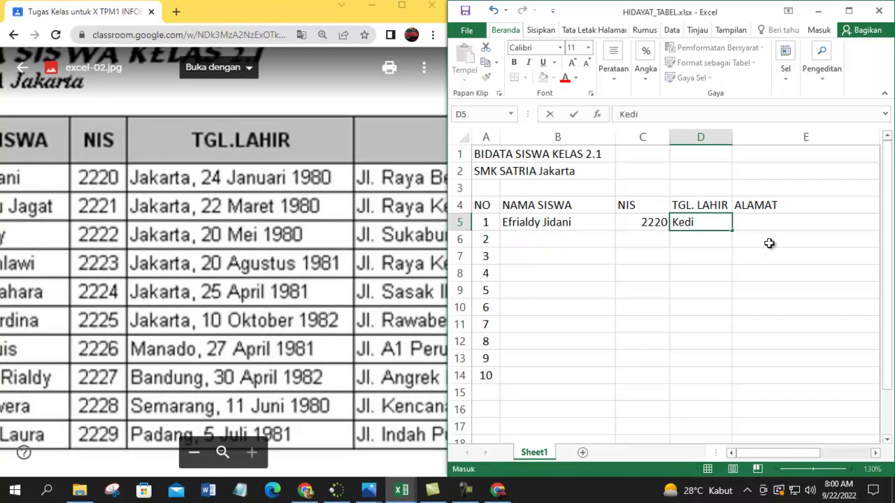
type("riJakarta, 24 Ja")
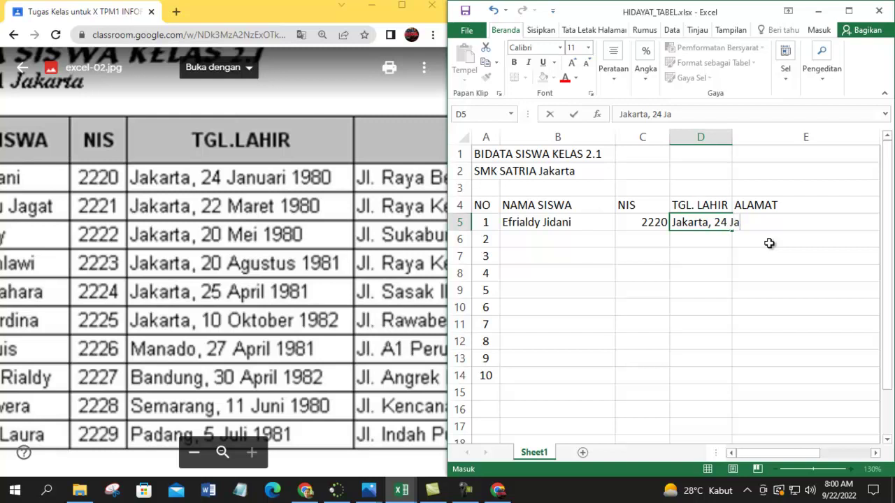
type("nuari 1980")
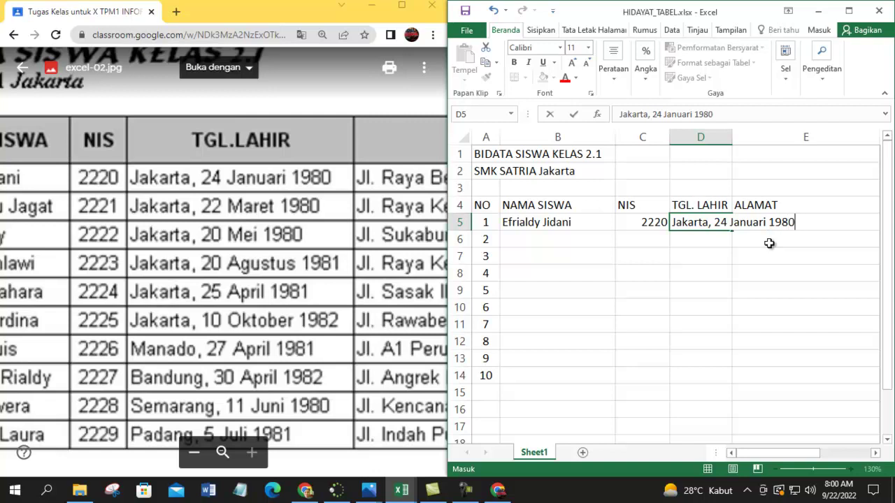
key("Return")
left_click(729, 212)
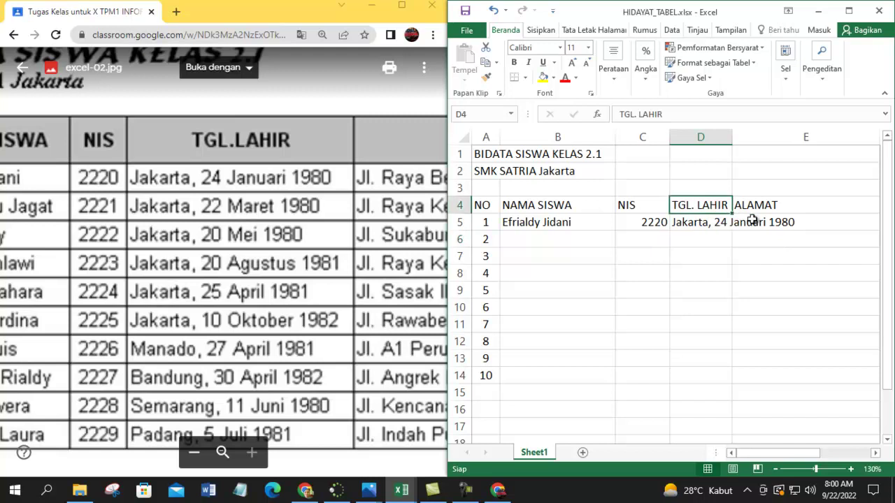
left_click_drag(731, 137, 805, 143)
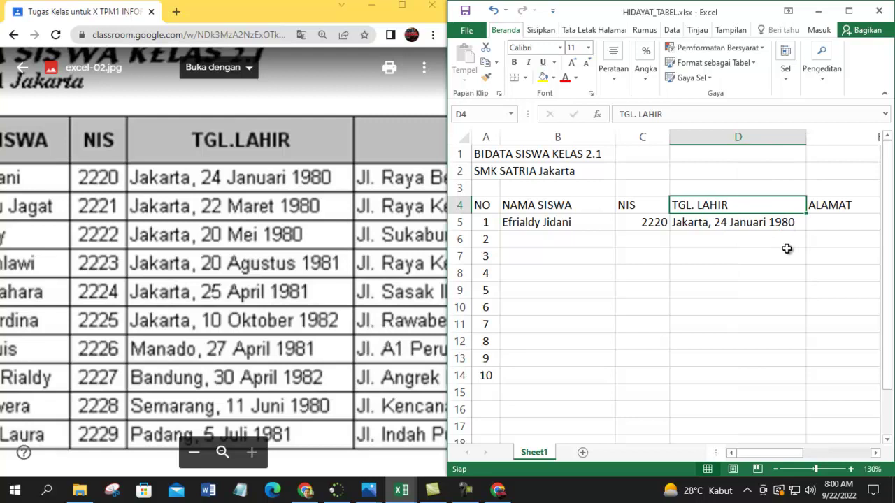
Step: Type the first student's street address into E5
scroll(807, 418, "right", 5)
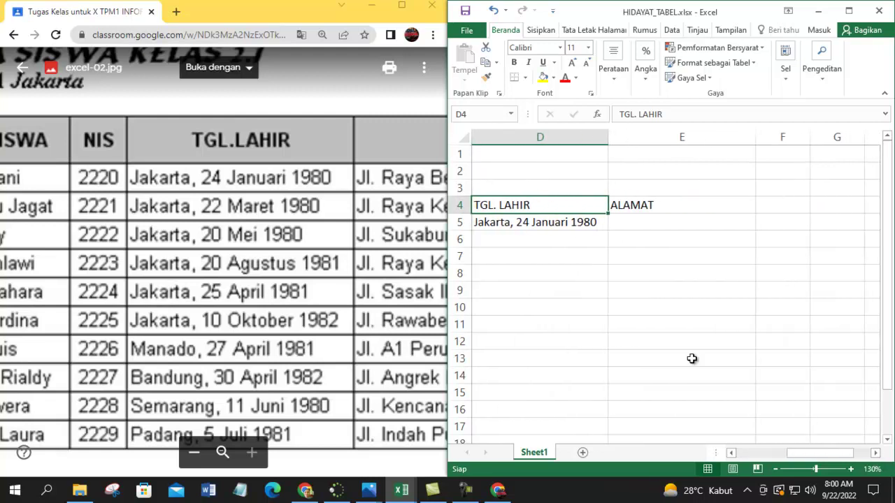
left_click_drag(368, 263, 253, 250)
left_click_drag(433, 249, 207, 255)
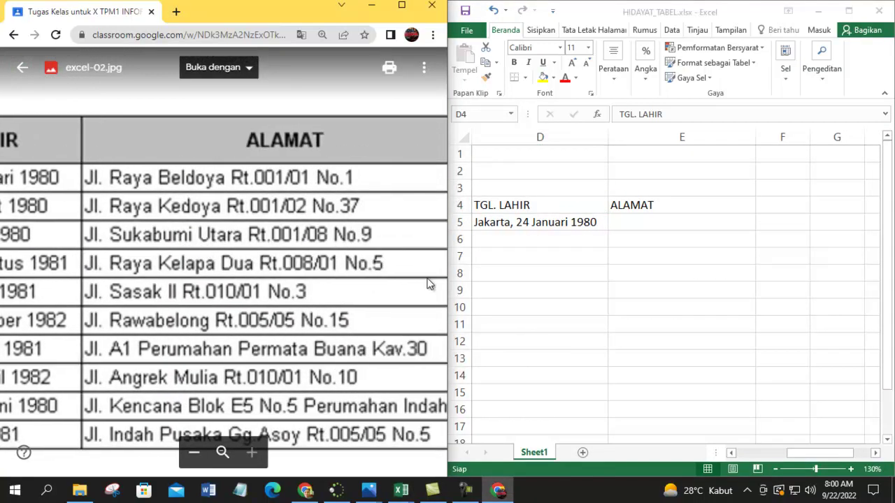
left_click(633, 230)
left_click(657, 226)
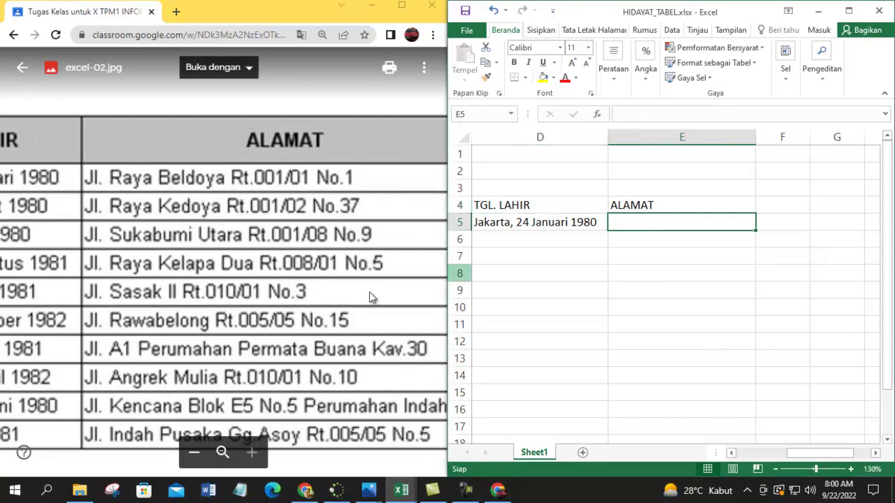
type("Jl. Raya Beldoya RT.001/01 No.1")
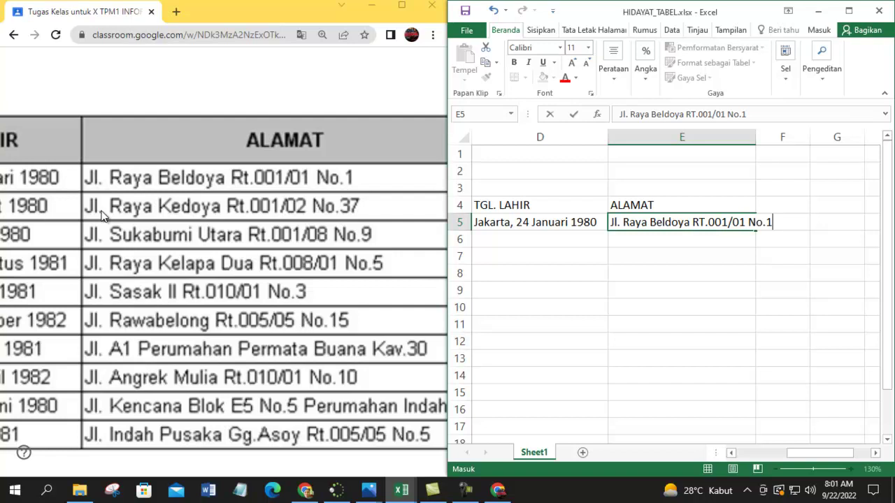
key("Return")
Step: Widen column E, make the headers NO through ALAMAT in A4:E4 bold, and select A4:E15
left_click_drag(759, 145, 783, 144)
left_click(721, 306)
left_click_drag(710, 206, 486, 206)
left_click(515, 63)
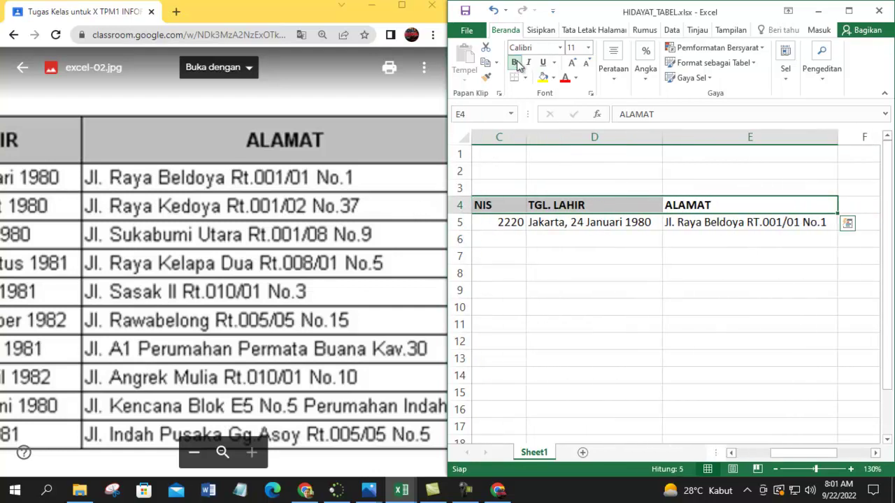
left_click(664, 291)
left_click_drag(786, 460, 753, 461)
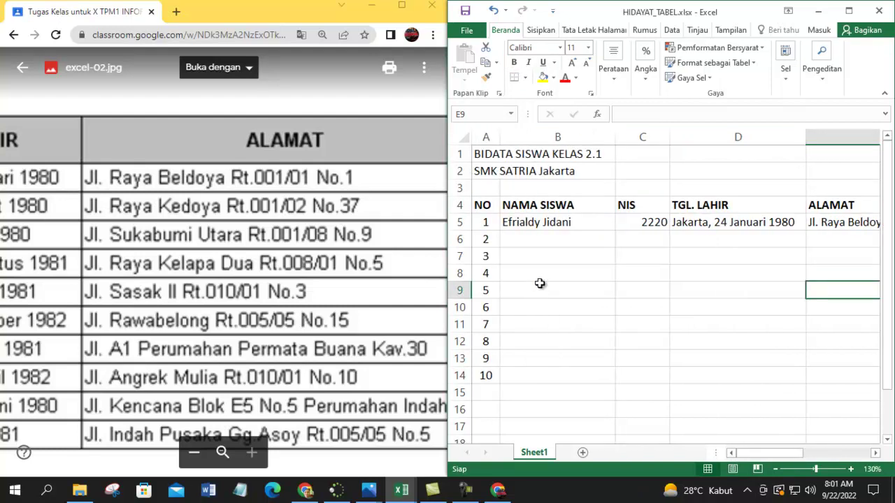
left_click_drag(485, 205, 760, 385)
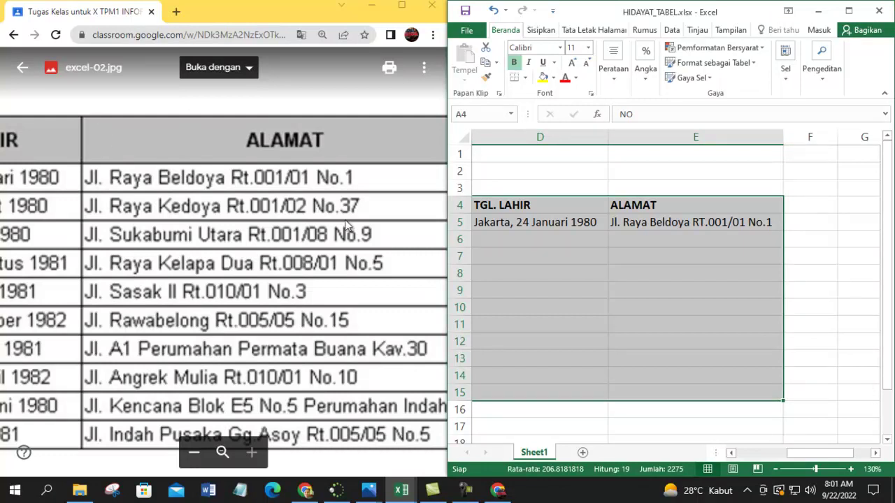
Step: Maximize Excel and apply Semua Batas (All Borders) to the A4:E15 table
left_click(848, 10)
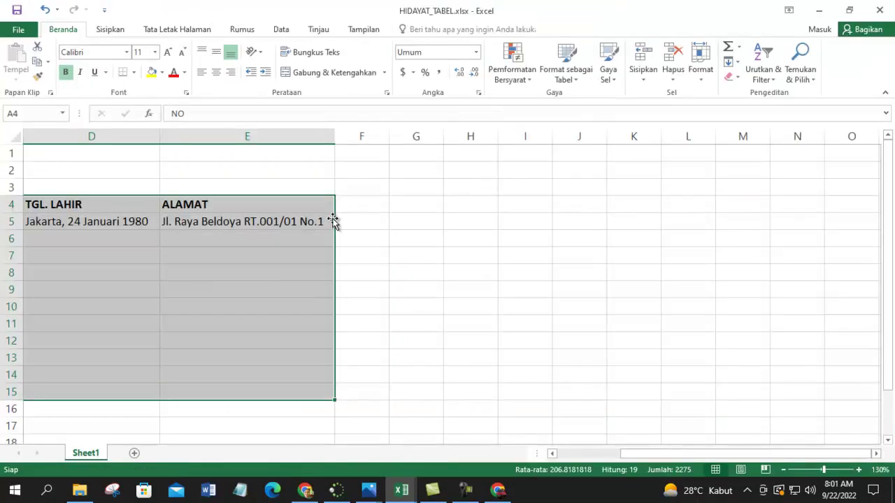
left_click_drag(693, 456, 629, 461)
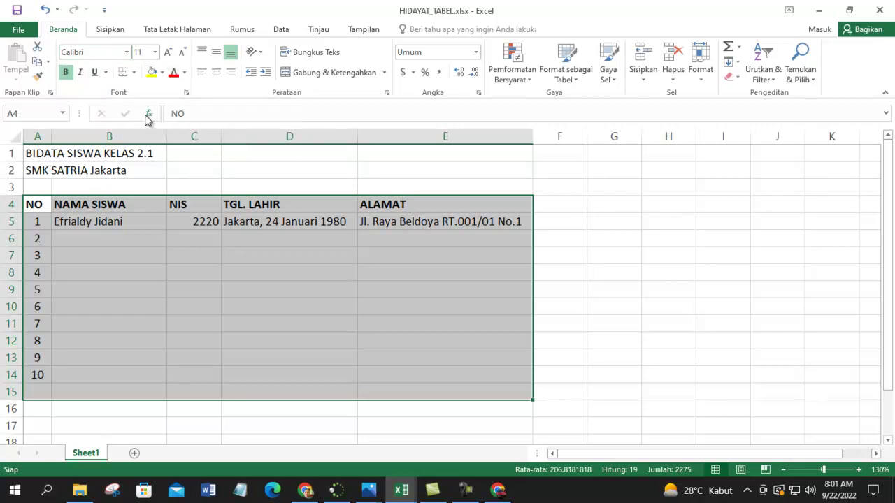
left_click(135, 73)
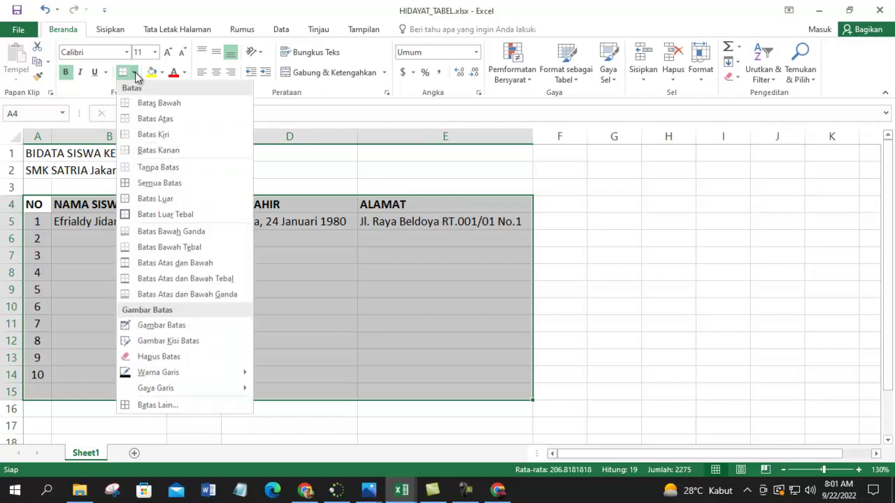
left_click(147, 184)
left_click(365, 309)
left_click_drag(35, 205, 517, 392)
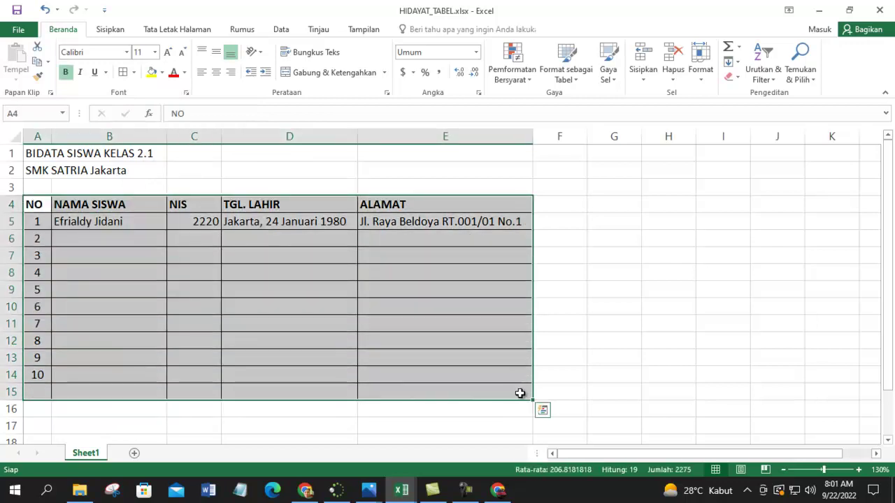
Step: Center-align the column headers in A4:E4
left_click(378, 324)
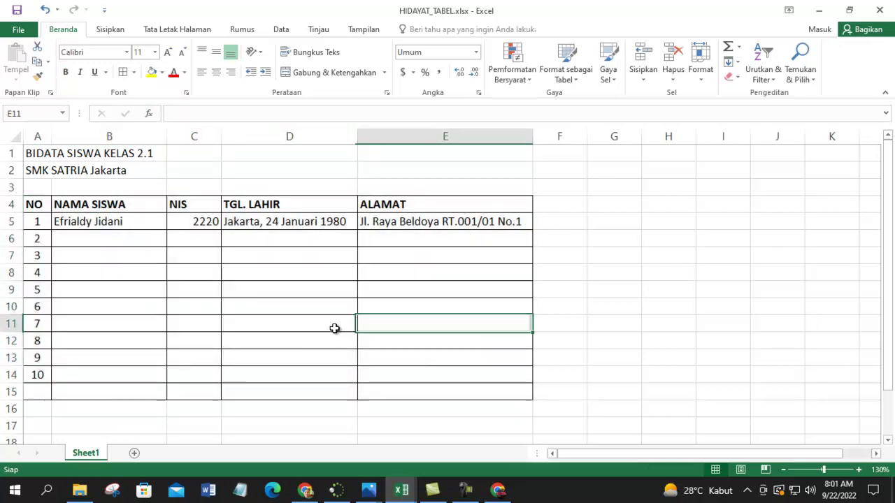
left_click(188, 222)
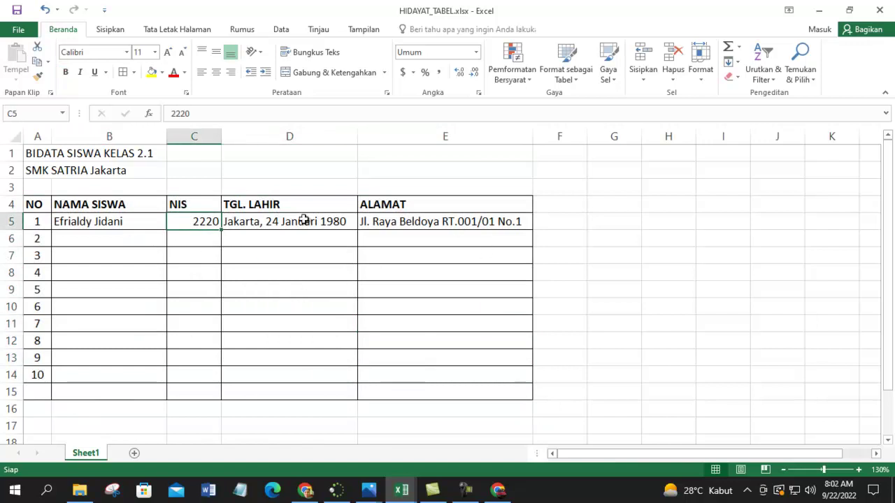
left_click_drag(35, 204, 452, 203)
left_click(216, 72)
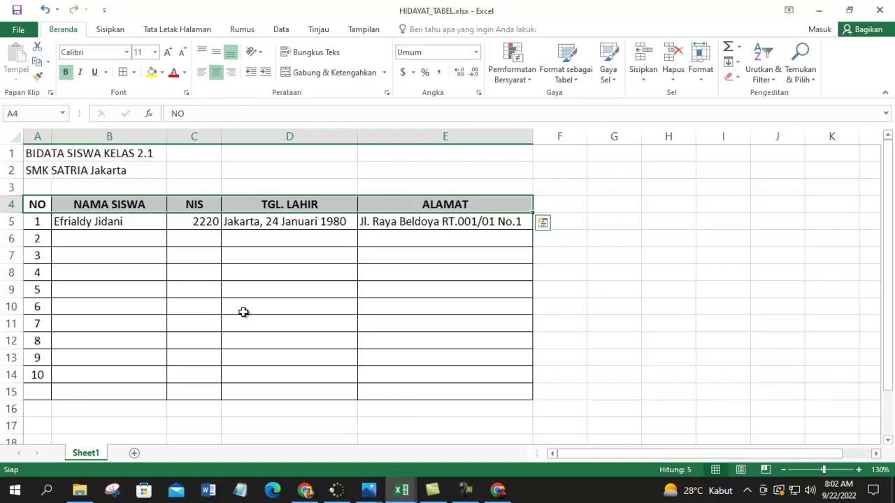
left_click(244, 291)
Step: Remove all borders from the empty row 15 with Tanpa Batas
left_click_drag(39, 388, 479, 387)
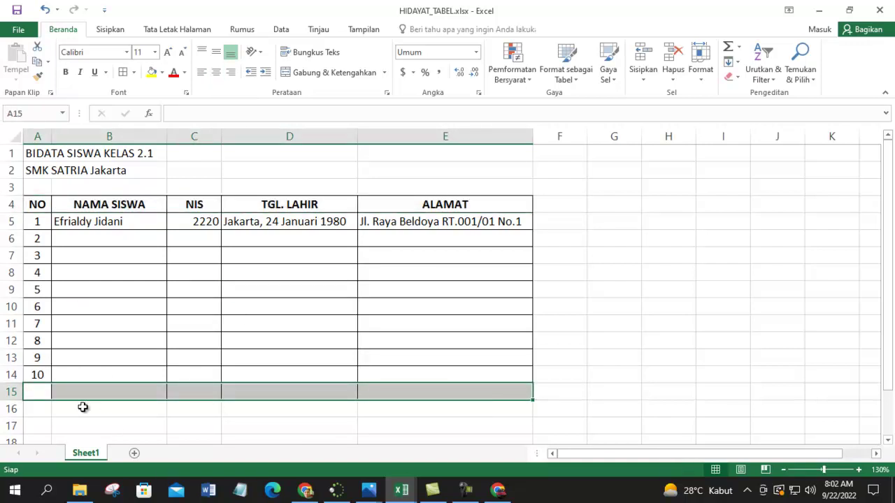
left_click(150, 427)
left_click_drag(36, 389, 466, 389)
left_click(133, 72)
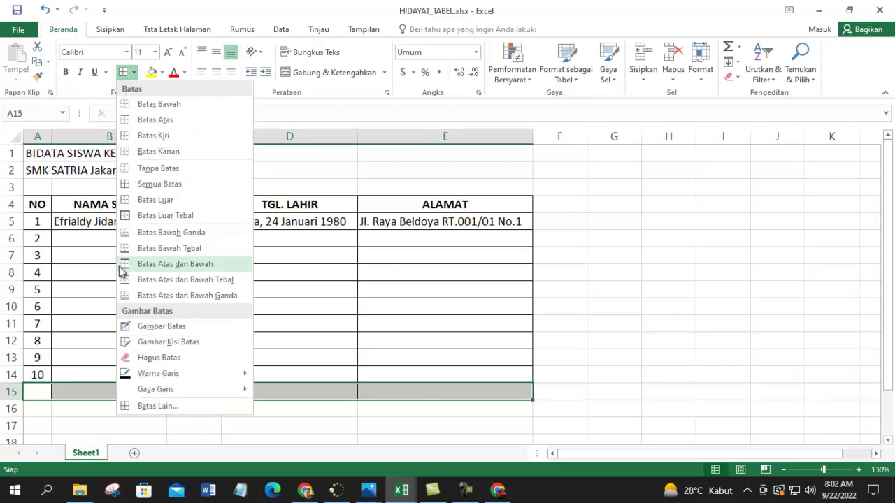
left_click(158, 171)
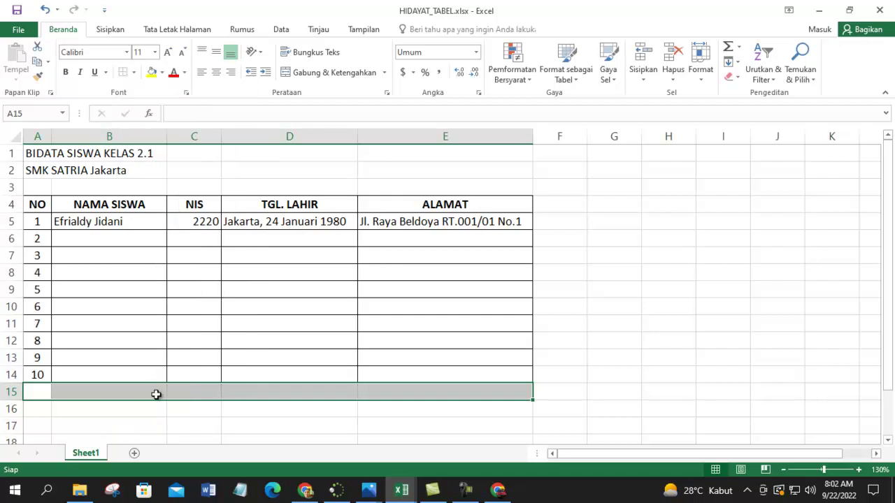
left_click(91, 422)
Step: Reapply Semua Batas (All Borders) to row 14, A14:E14
left_click_drag(37, 375, 459, 378)
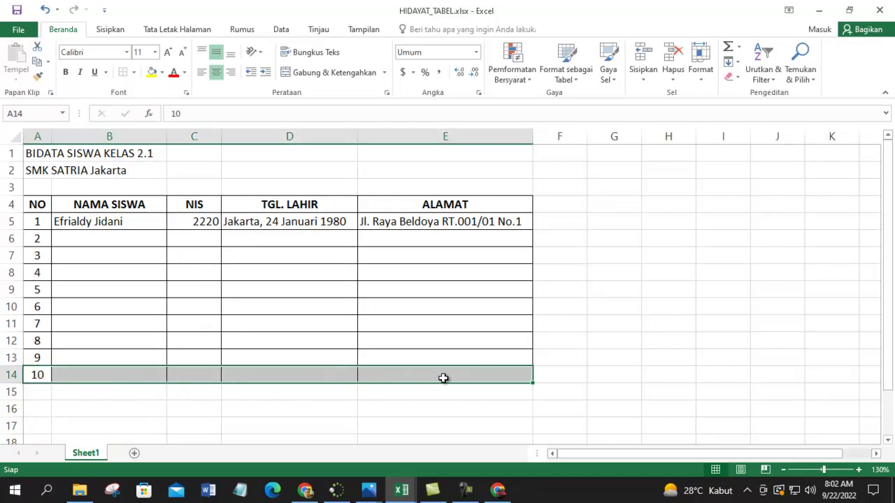
left_click(133, 72)
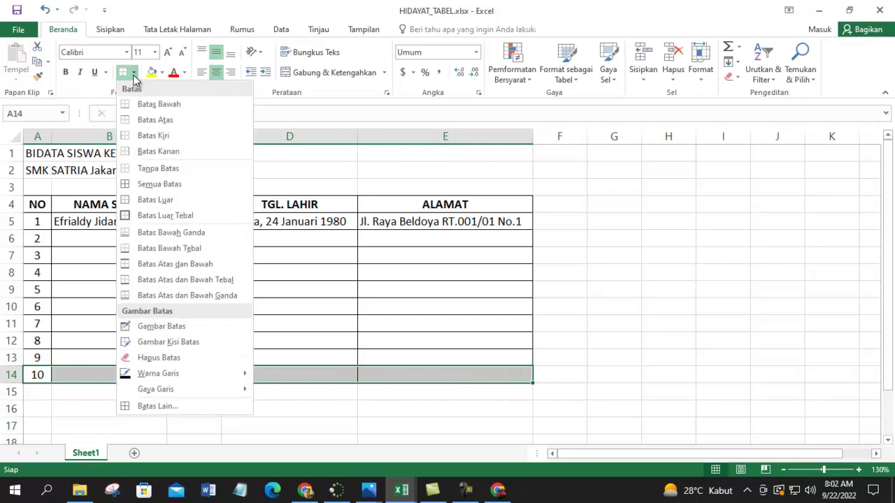
left_click(140, 183)
left_click(265, 308)
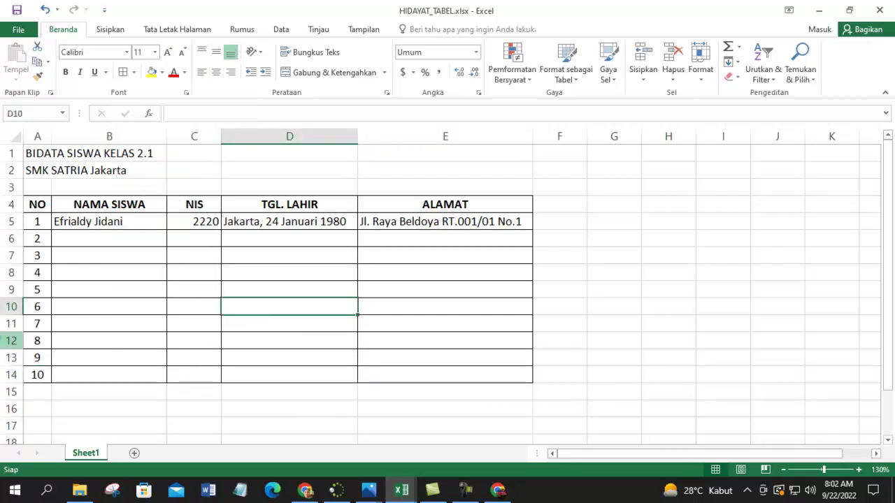
left_click(34, 153)
left_click_drag(64, 182, 32, 151)
left_click(33, 152)
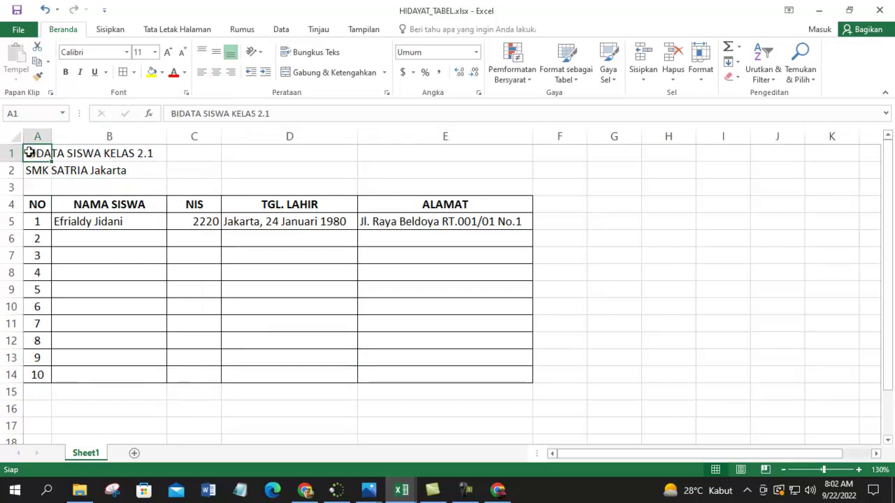
Step: Merge and center the title across A1:E1, at size 14 and bold
left_click(512, 150, "shift")
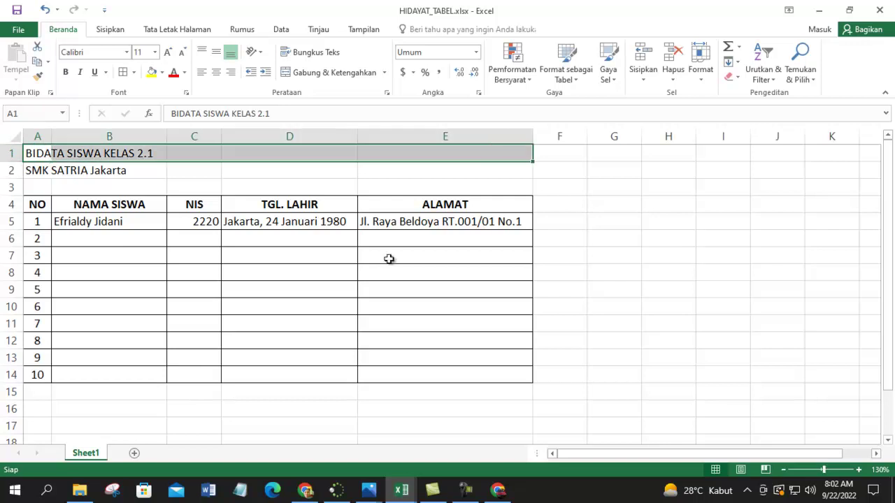
left_click(348, 72)
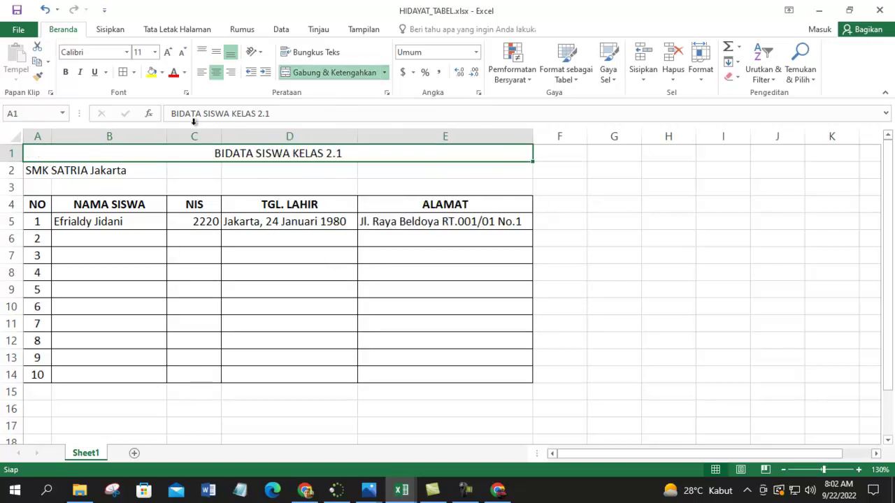
left_click(155, 52)
left_click(142, 130)
left_click(65, 72)
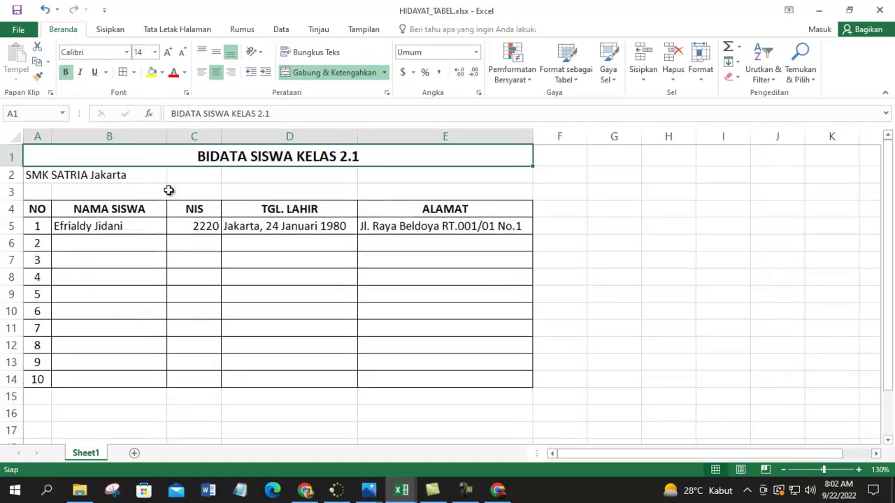
left_click(171, 189)
Step: Merge, center and bold 'SMK SATRIA Jakarta' across A2:E2
left_click_drag(37, 175, 462, 170)
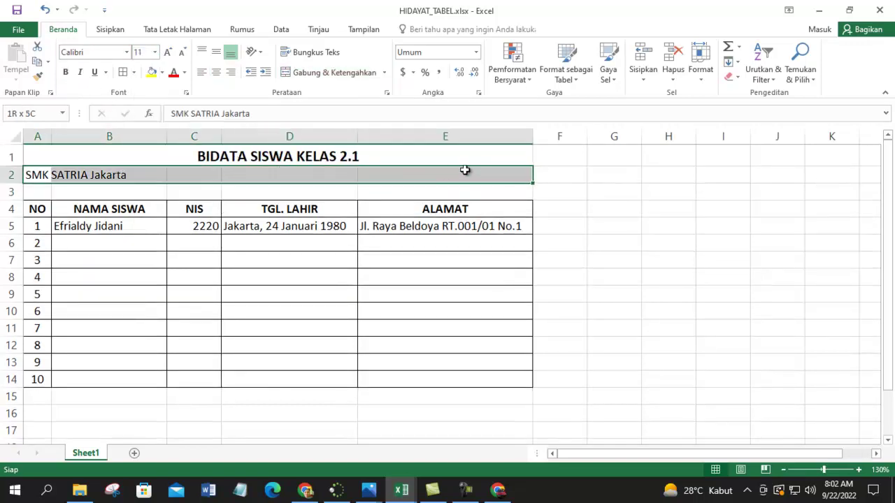
left_click(328, 74)
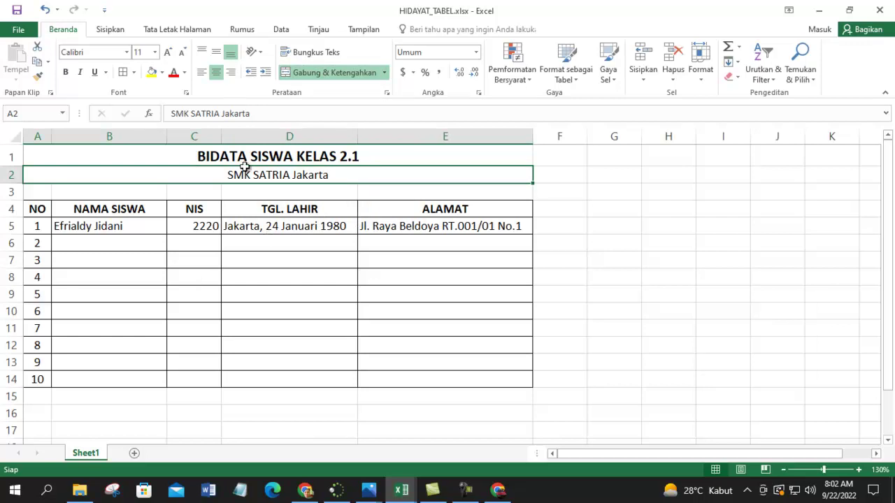
left_click(66, 72)
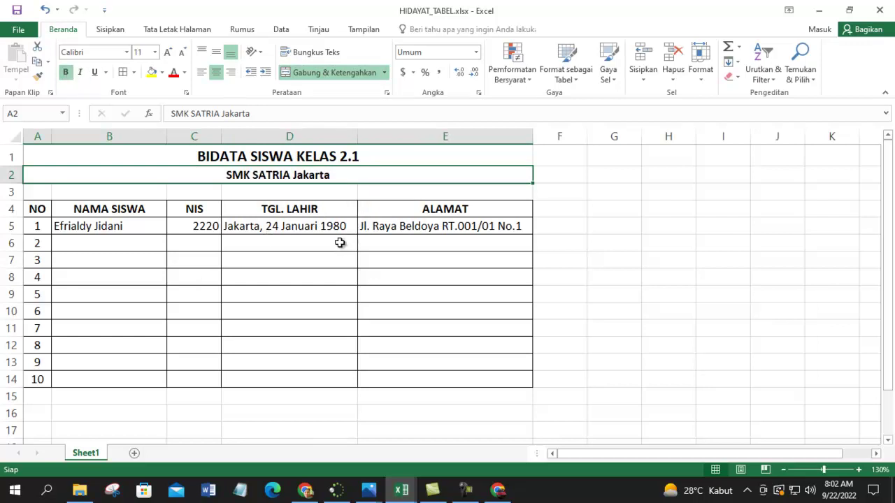
key("super+Right")
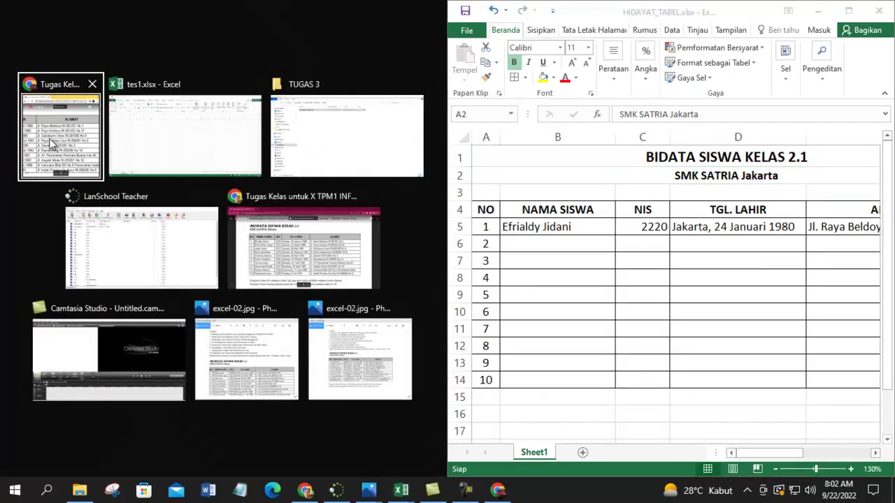
Step: Center the NIS value 2220 in cell C5
left_click(21, 125)
scroll(231, 274, "down", 4)
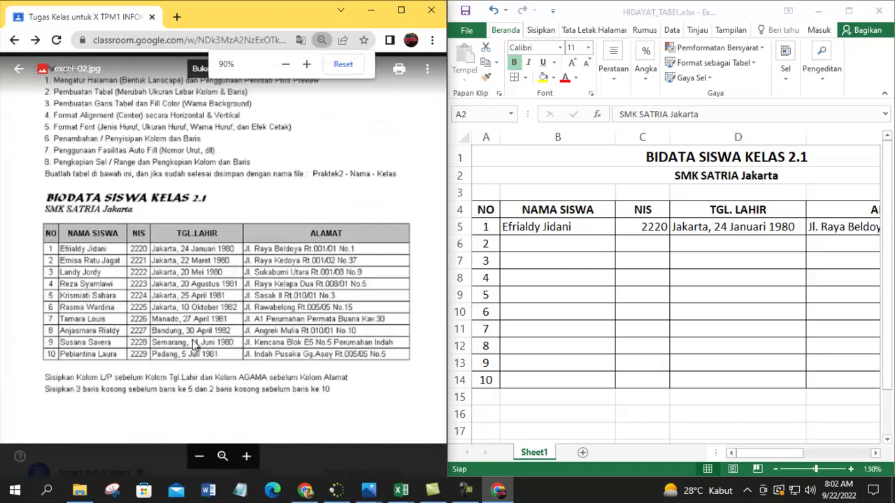
scroll(210, 294, "up", 3)
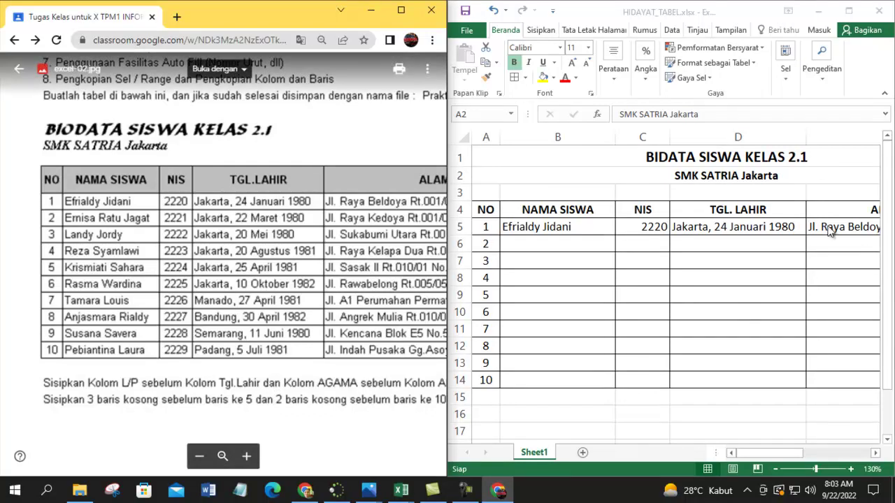
left_click(743, 236)
left_click(732, 246)
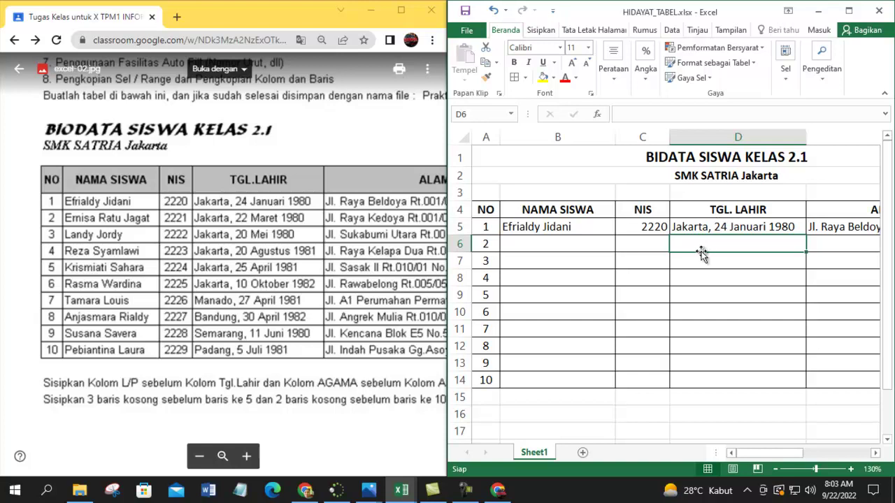
left_click(647, 226)
left_click(612, 82)
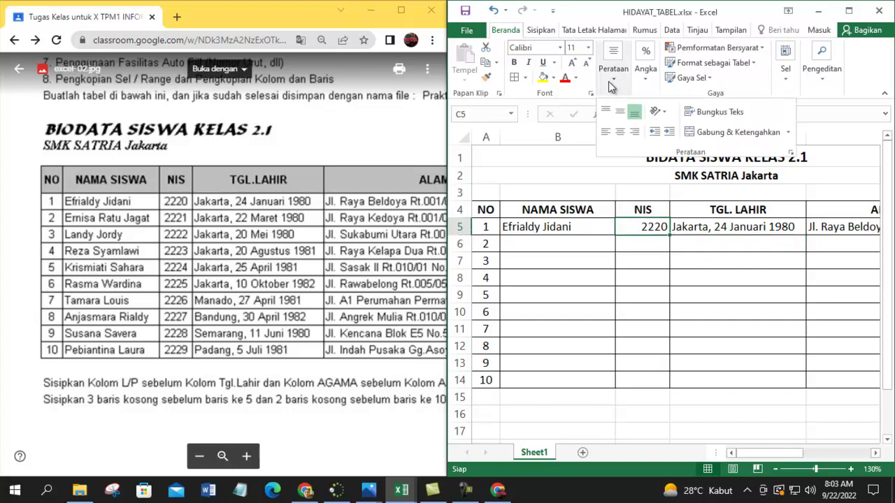
left_click(618, 133)
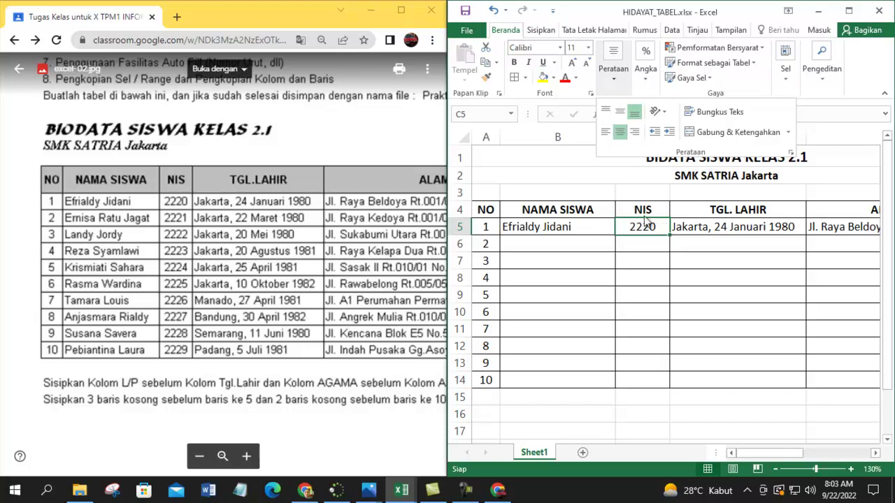
left_click(692, 263)
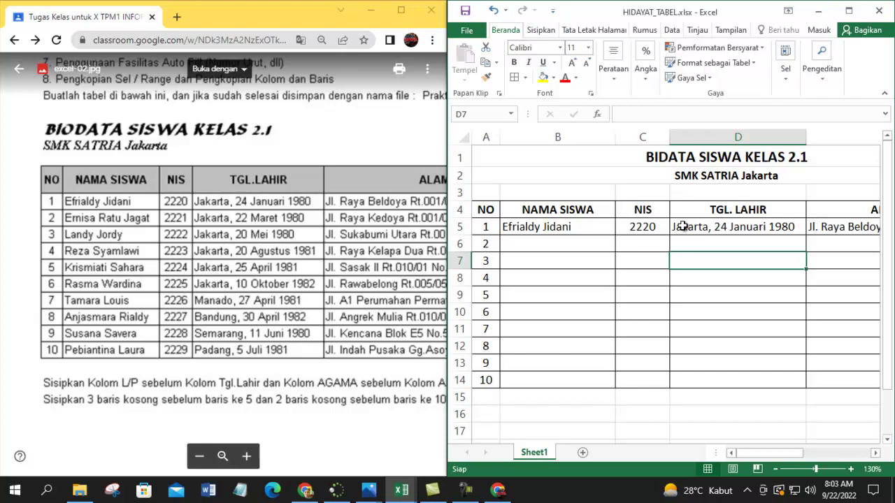
Step: Maximize the Excel window and select the entire TGL. LAHIR column D
left_click(690, 230)
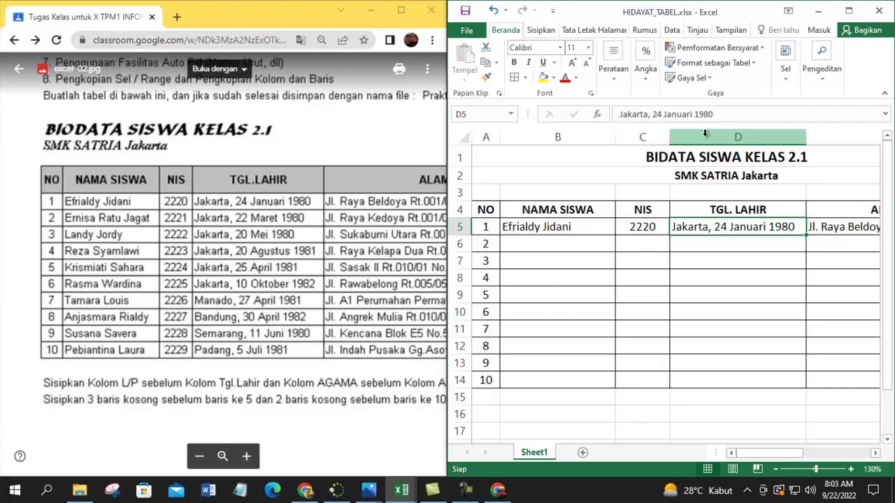
left_click(847, 11)
left_click(252, 137)
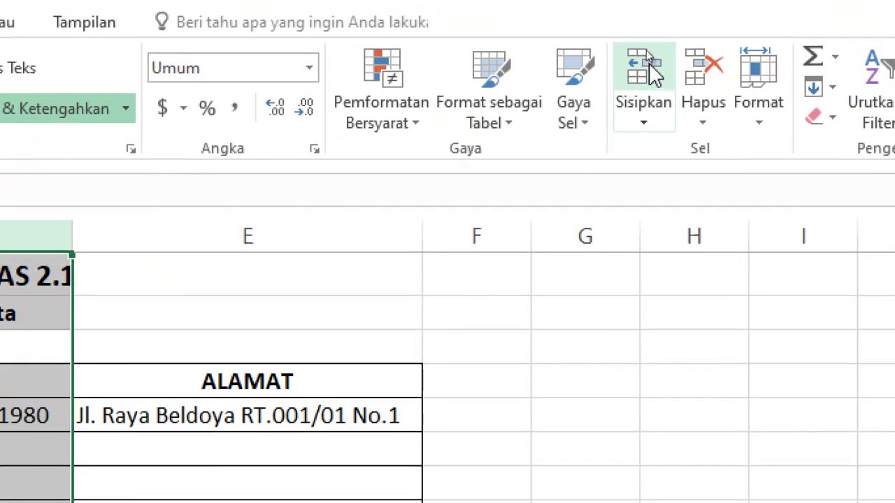
Step: Insert an empty column before TGL. LAHIR, then delete it again with Ctrl+Minus
left_click(643, 160)
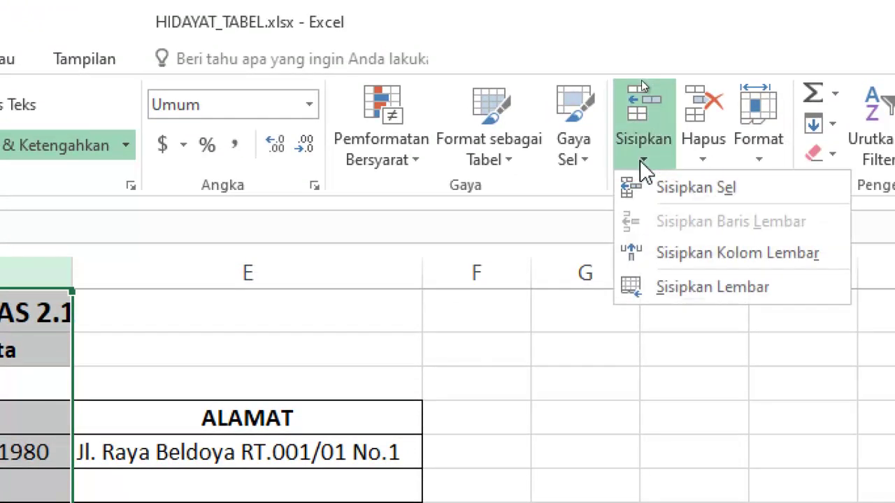
left_click(672, 28)
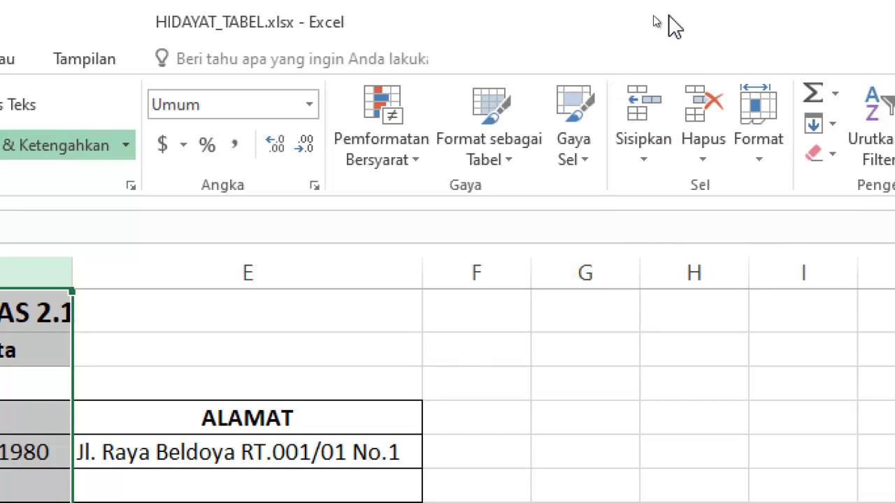
left_click(643, 105)
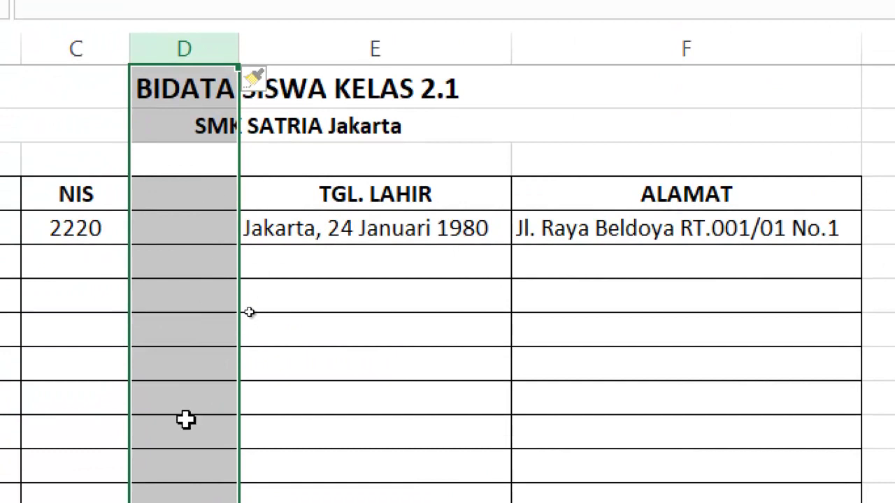
left_click(200, 294)
left_click(187, 228)
left_click(183, 192)
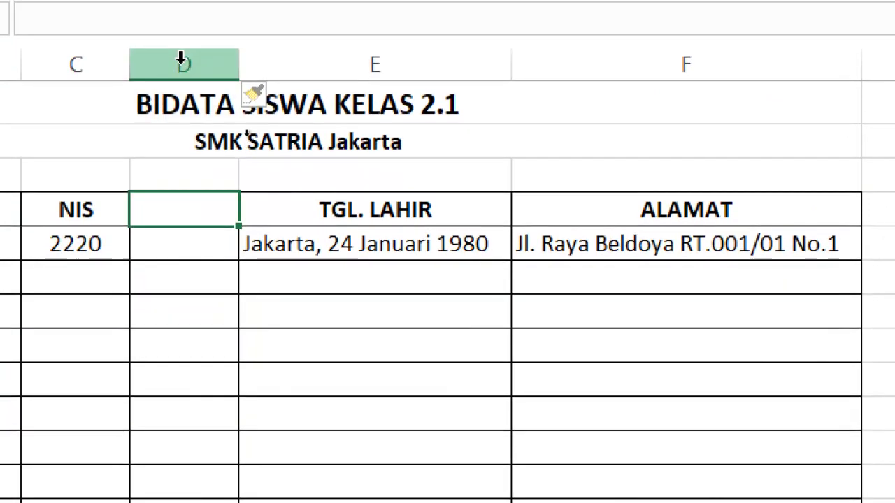
left_click(182, 60)
key("ctrl+minus")
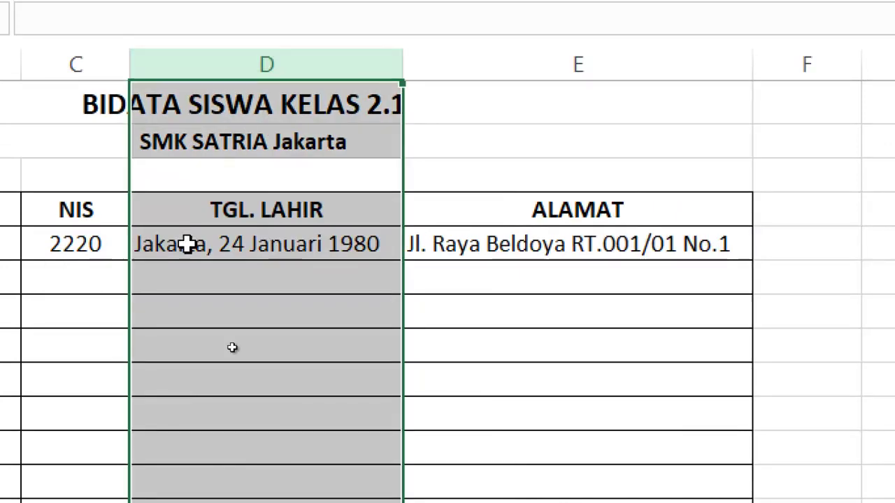
Step: Insert a column before NIS by mistake and undo it
left_click(252, 336)
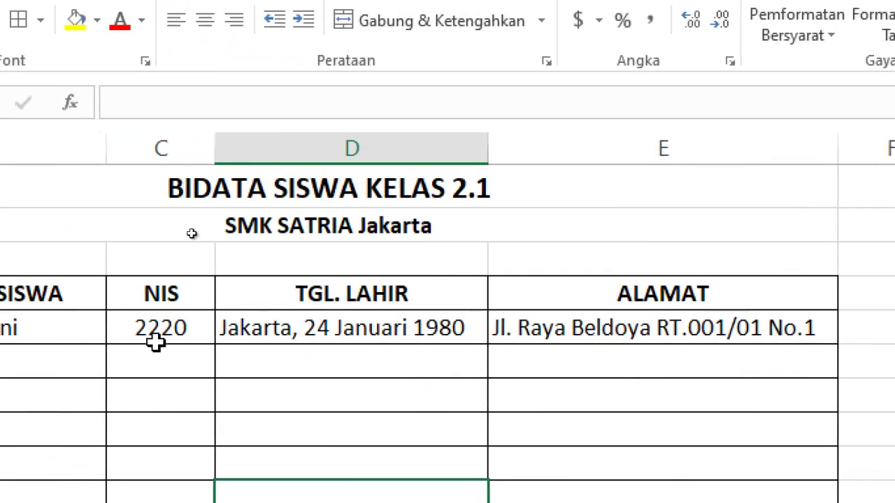
left_click(163, 297)
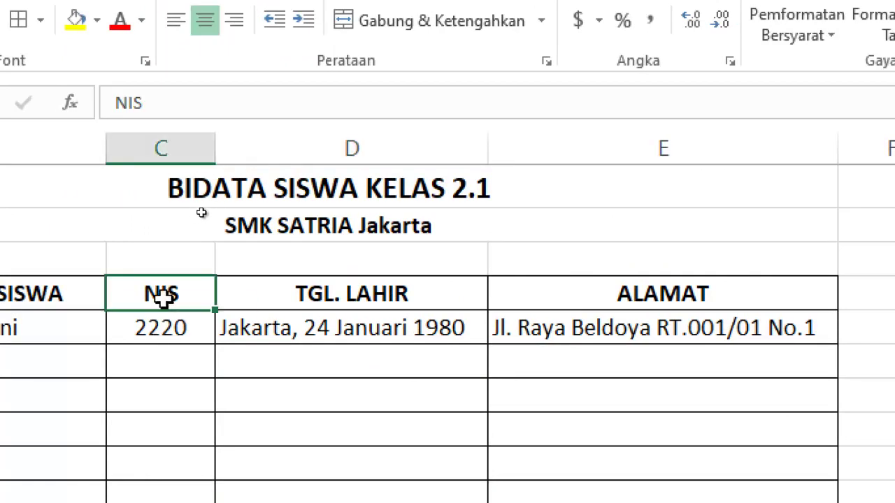
left_click(344, 297)
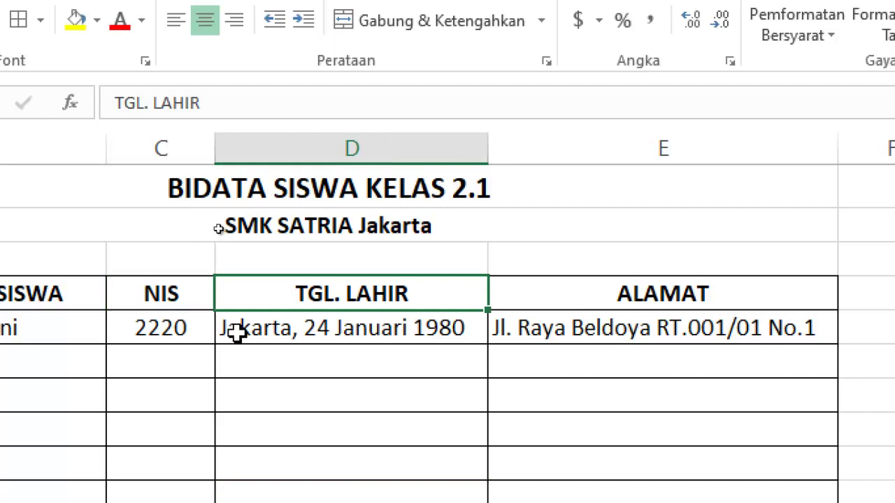
left_click(180, 295)
left_click(166, 148)
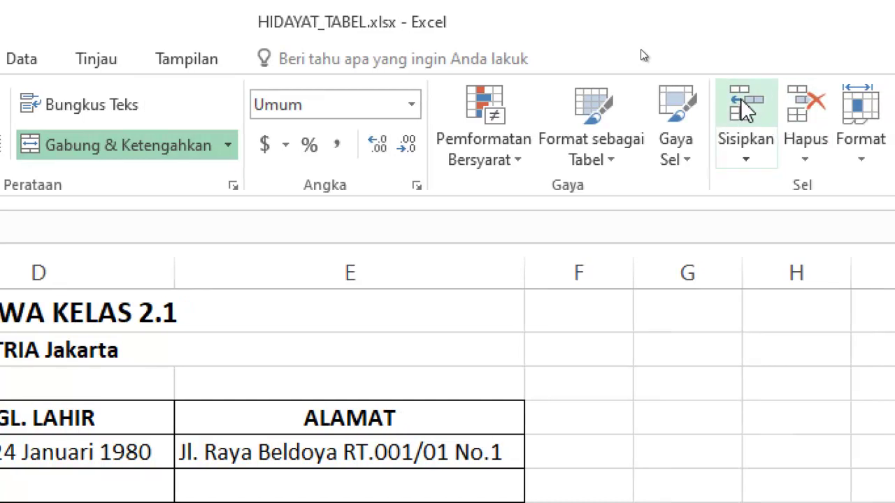
left_click(745, 108)
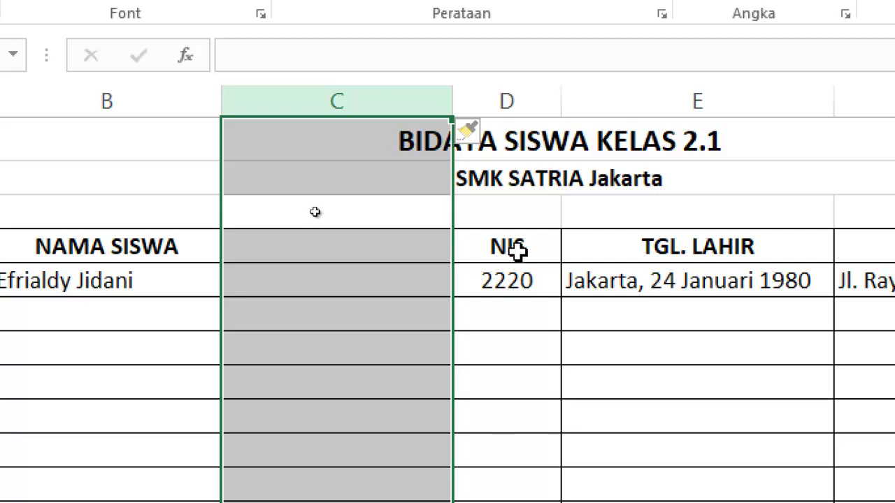
key("ctrl+z")
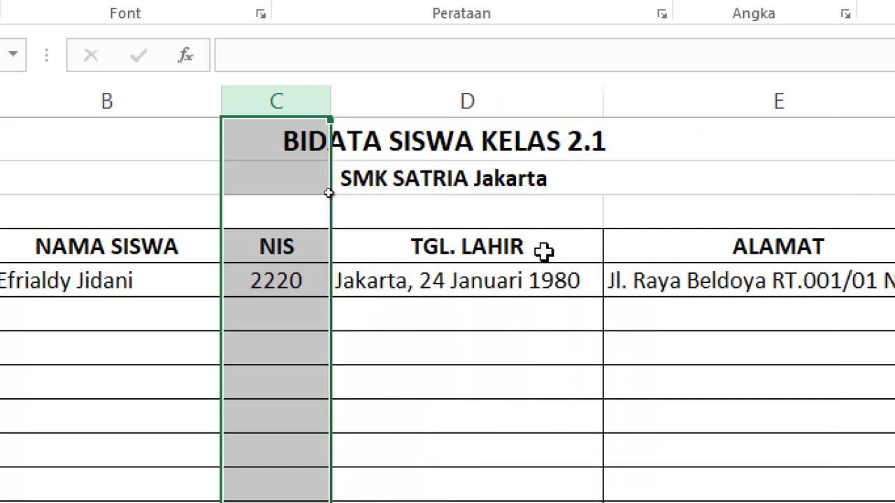
Step: Insert a new column before TGL. LAHIR and enter the header L/P in D4
left_click(496, 91)
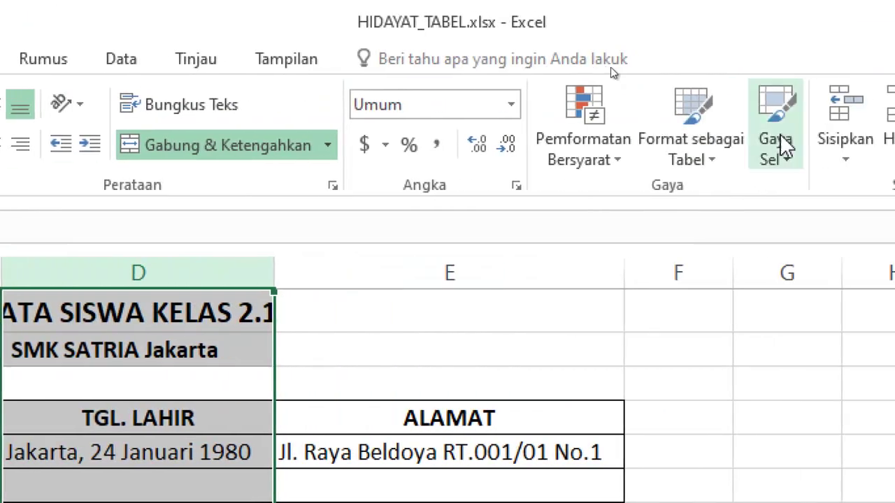
left_click(842, 105)
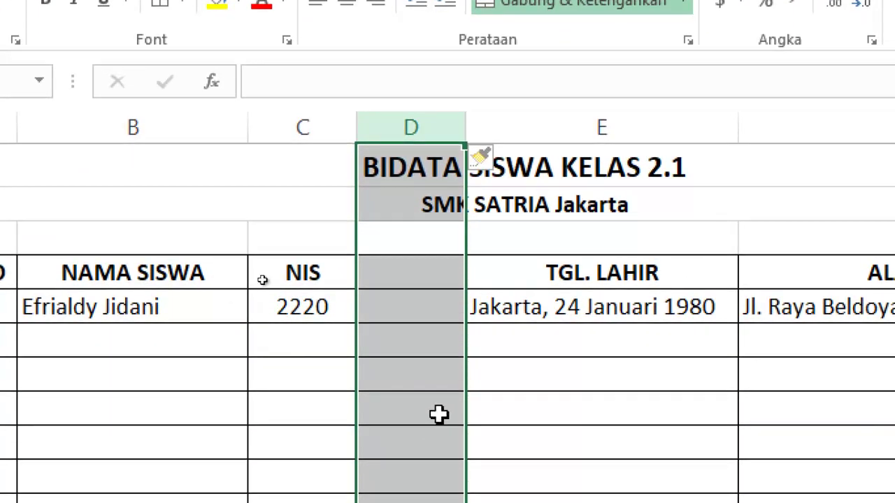
left_click(437, 418)
left_click(409, 272)
type("l/")
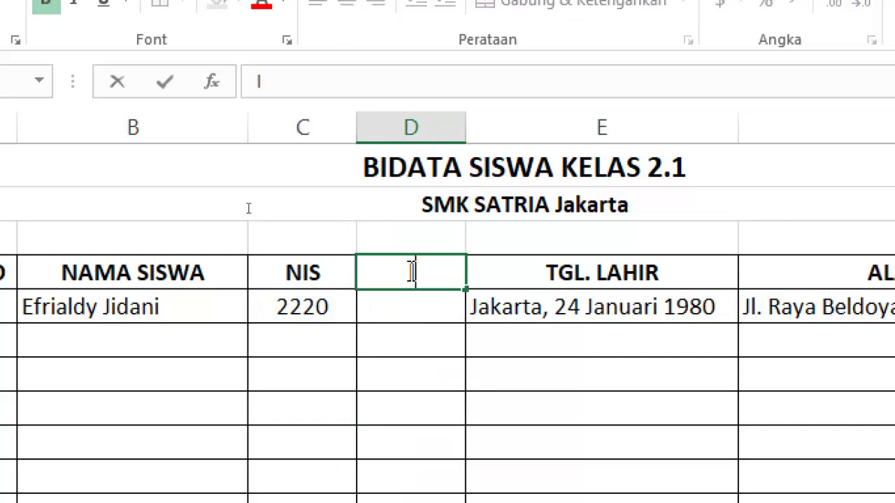
type("p")
key("BackSpace")
key("BackSpace")
key("BackSpace")
type("L/P")
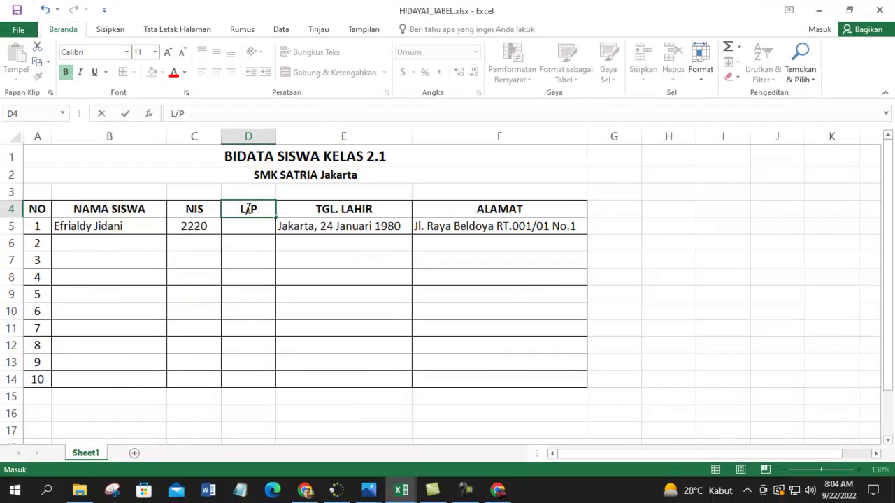
Step: Confirm the L/P header and dock Excel on the right beside the assignment image in Chrome
left_click(254, 226)
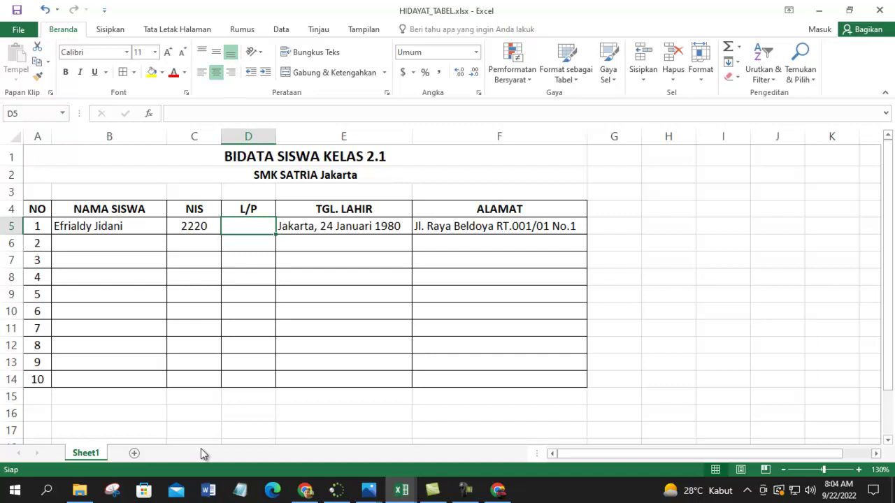
key("super+Right")
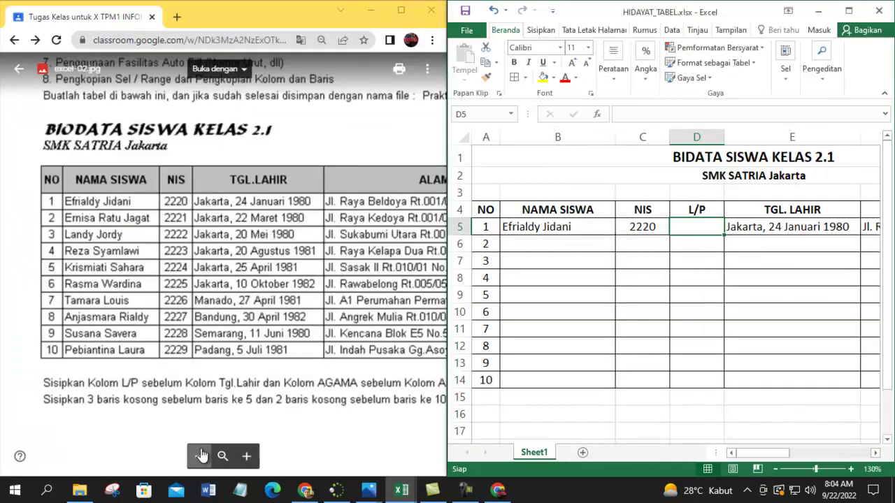
left_click_drag(230, 294, 182, 202)
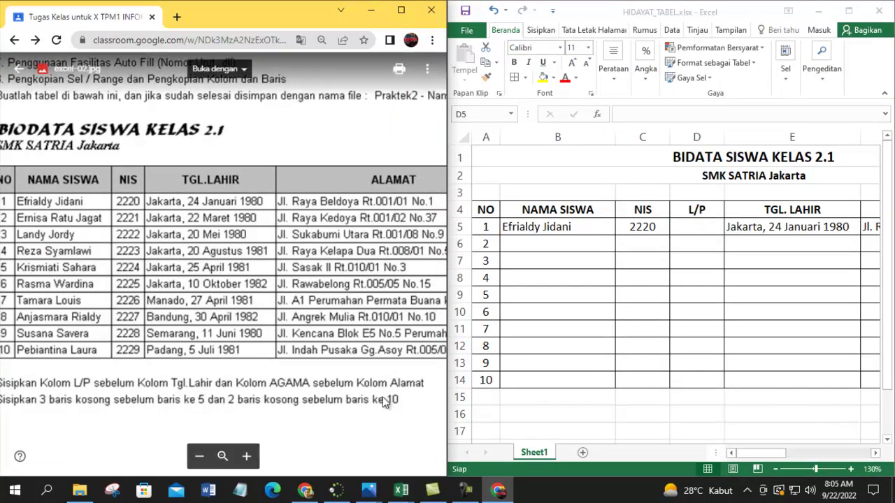
left_click(712, 294)
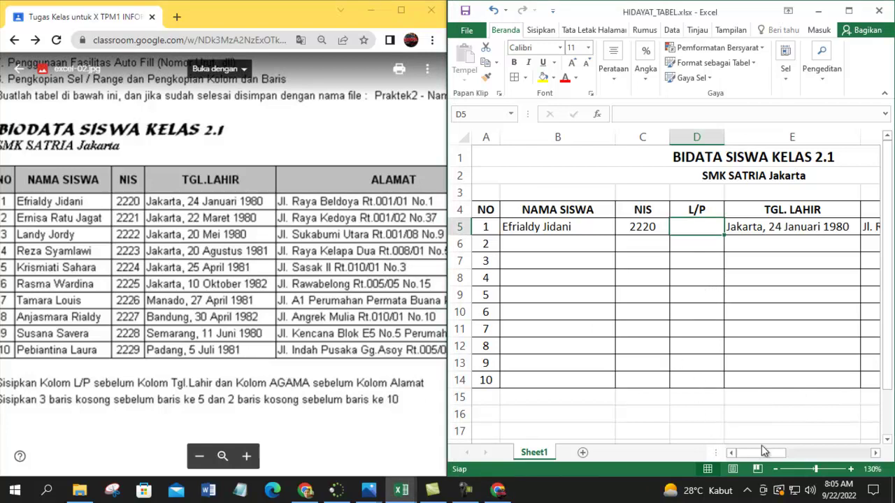
left_click_drag(796, 453, 801, 453)
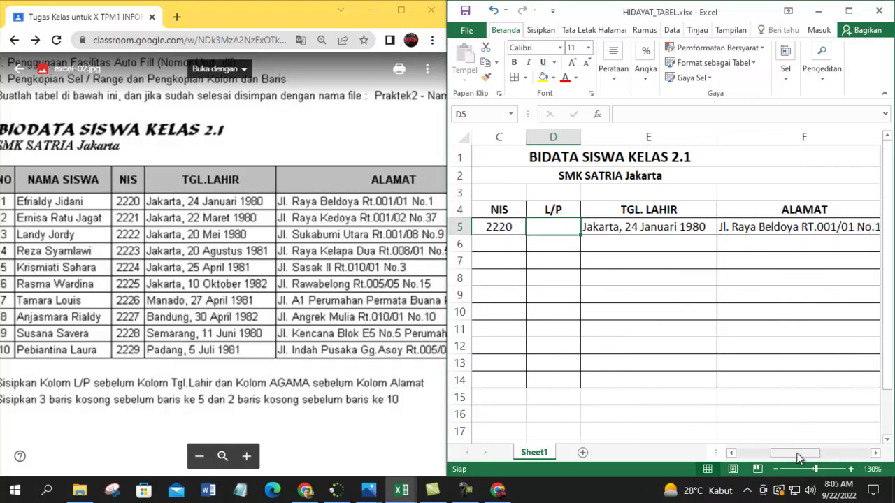
Step: Maximize Excel, insert an empty column F before ALAMAT, and select its header cell F4
left_click(810, 137)
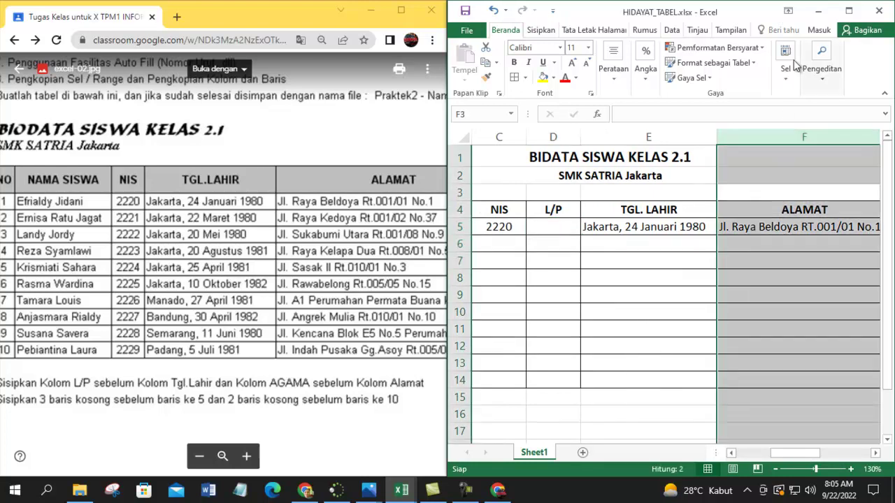
left_click(848, 10)
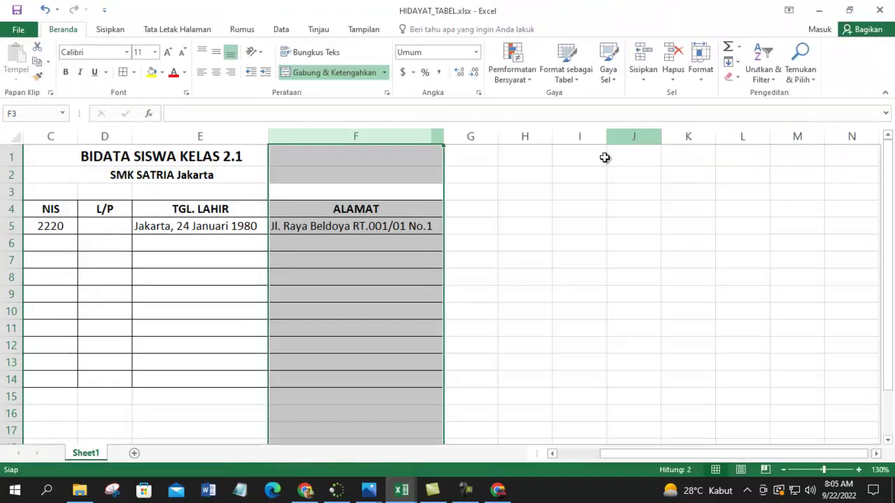
left_click(640, 57)
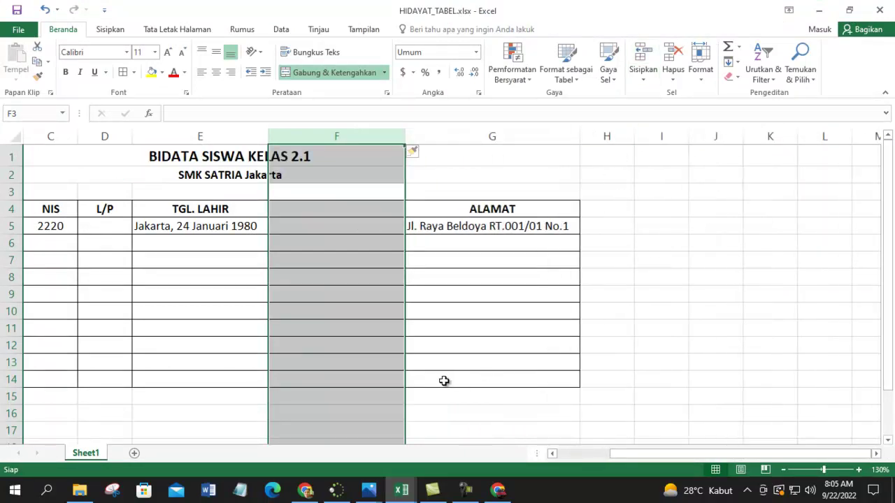
left_click(530, 277)
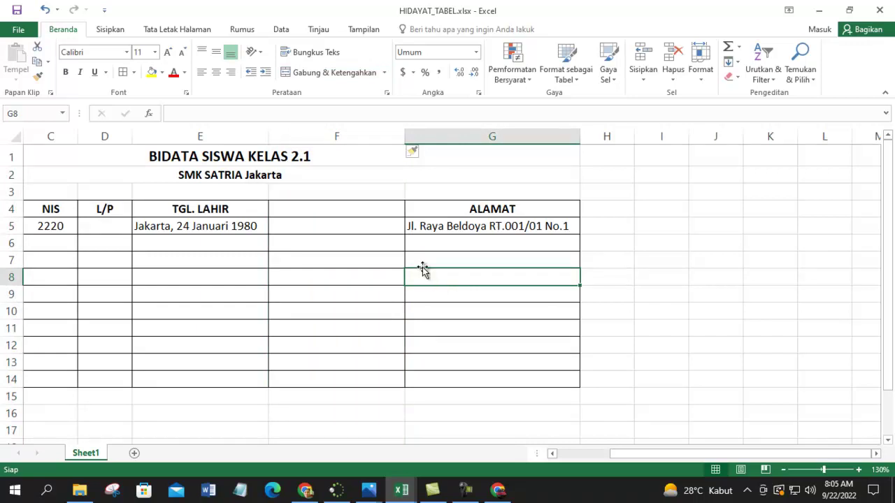
left_click(329, 214)
Step: Enter the header AGAMA in F4 and select the first data cell F5
type("AGAMA")
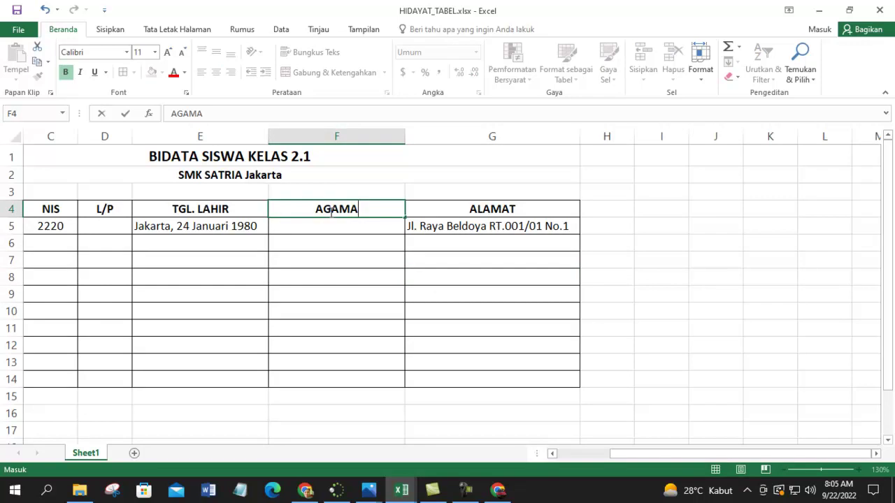
key("Return")
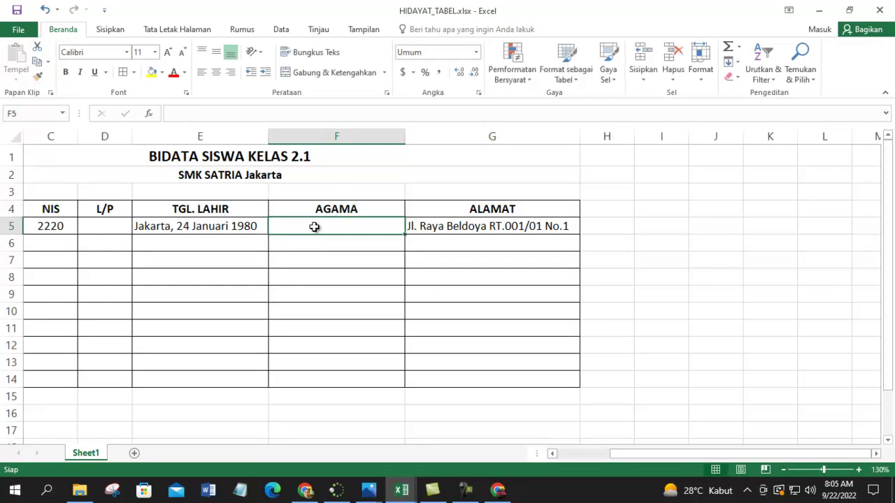
left_click_drag(315, 228, 312, 343)
left_click_drag(343, 277, 345, 295)
left_click(345, 296)
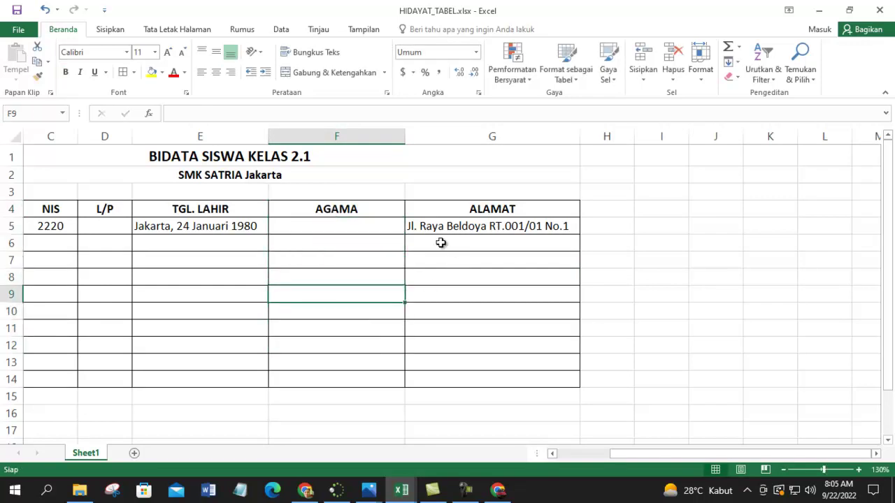
left_click(327, 233)
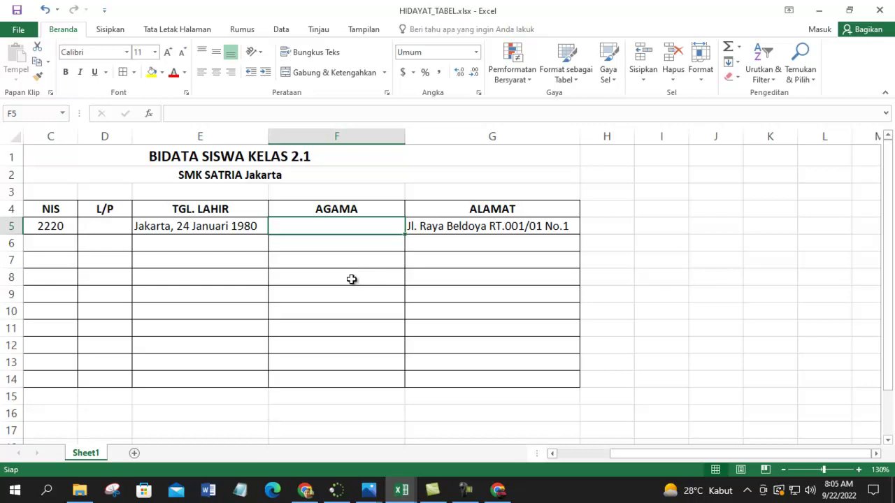
Step: Type Islam in F5 and copy it down into F6:F14
type("Isla")
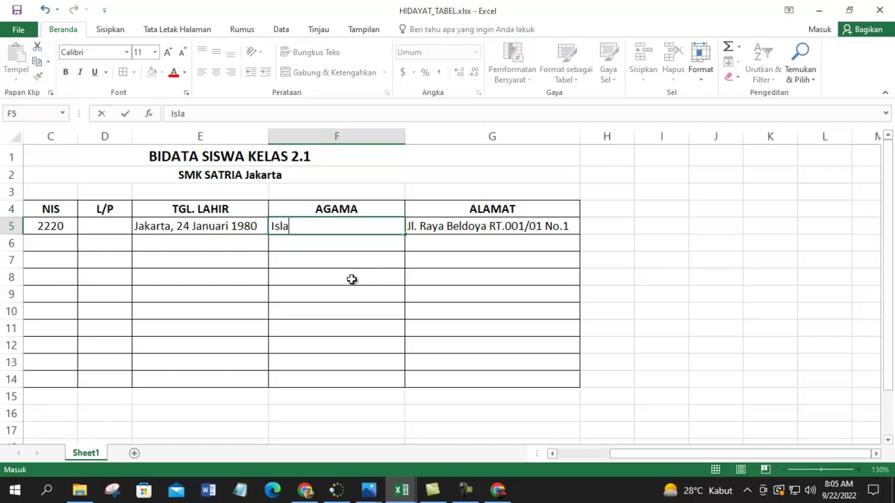
key("Return")
key("Up")
key("ctrl+c")
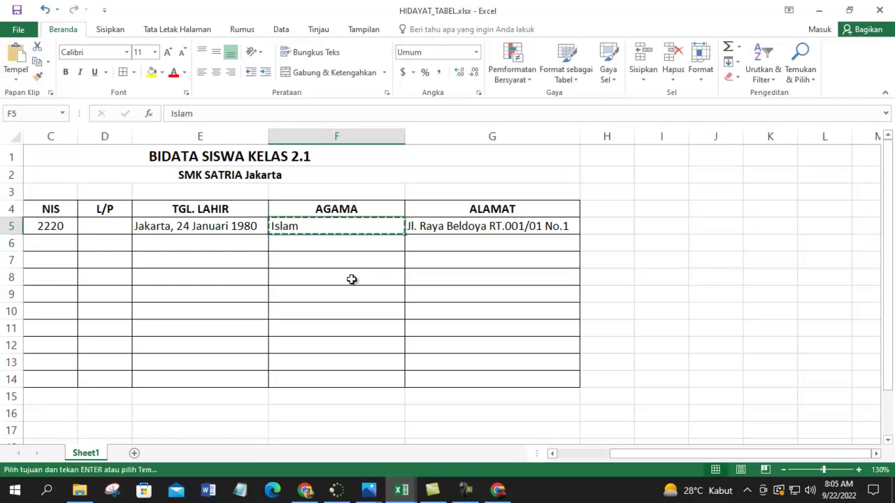
key("Down")
key("shift+Down")
key("shift+Down")
key("shift+Down")
key("shift+Down")
key("shift+Down")
key("shift+Down")
key("shift+Down")
key("shift+Down")
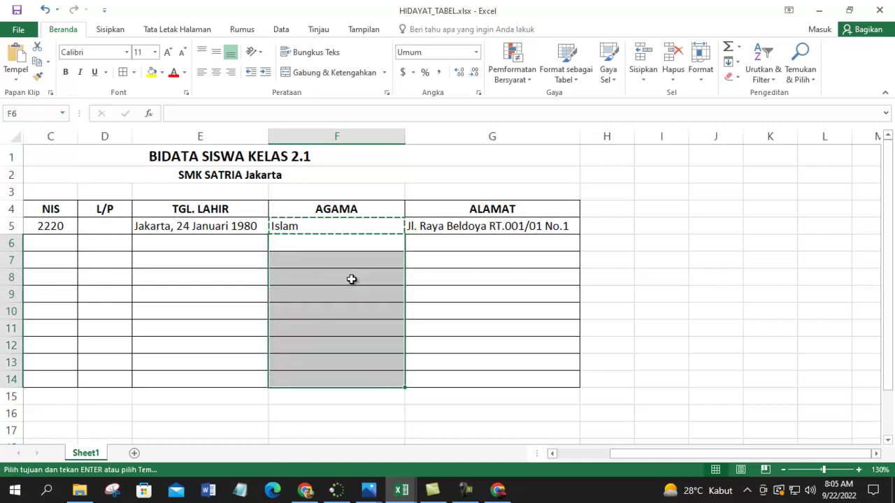
key("ctrl+v")
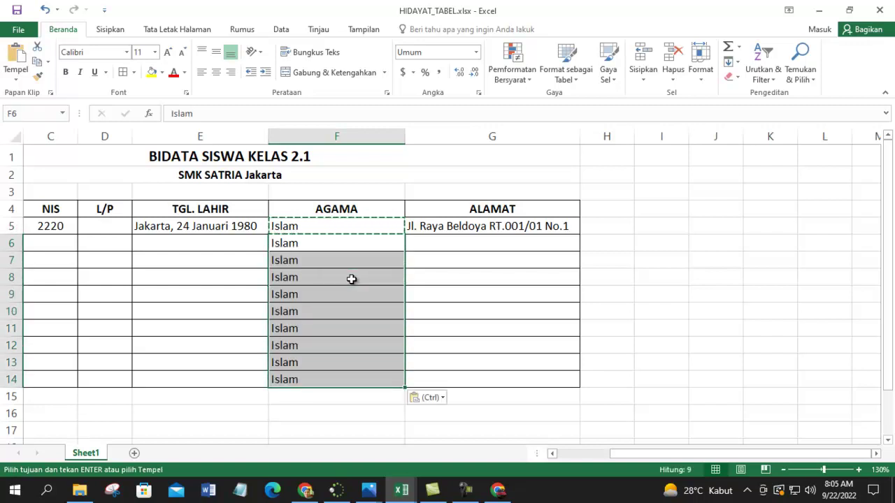
key("ctrl")
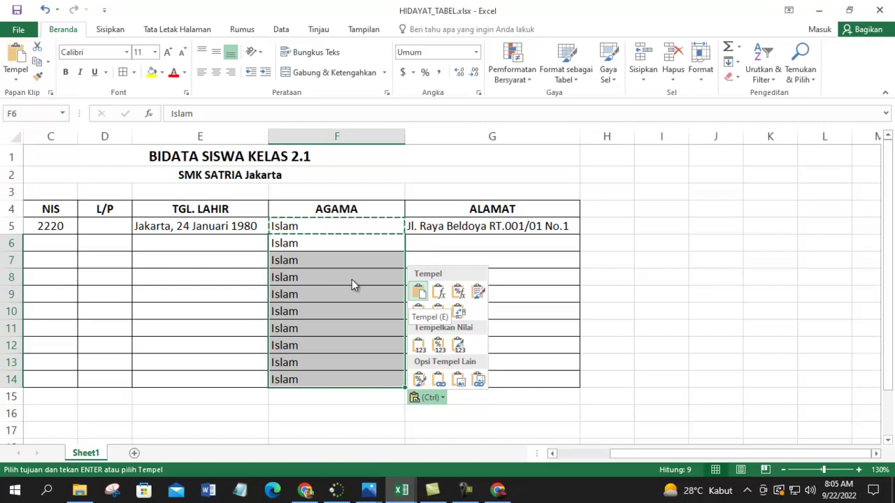
Step: Stop the classroom-monitoring app's teacher screen sharing from the system tray
left_click(747, 490)
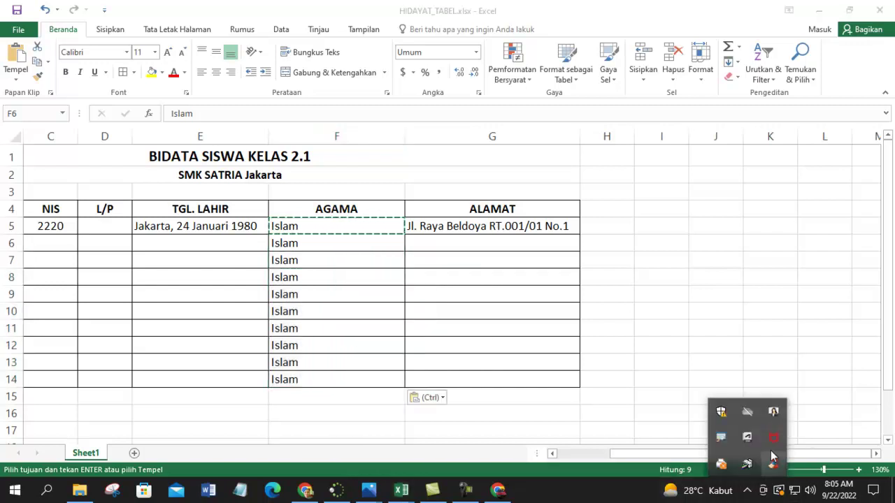
right_click(773, 412)
left_click(786, 354)
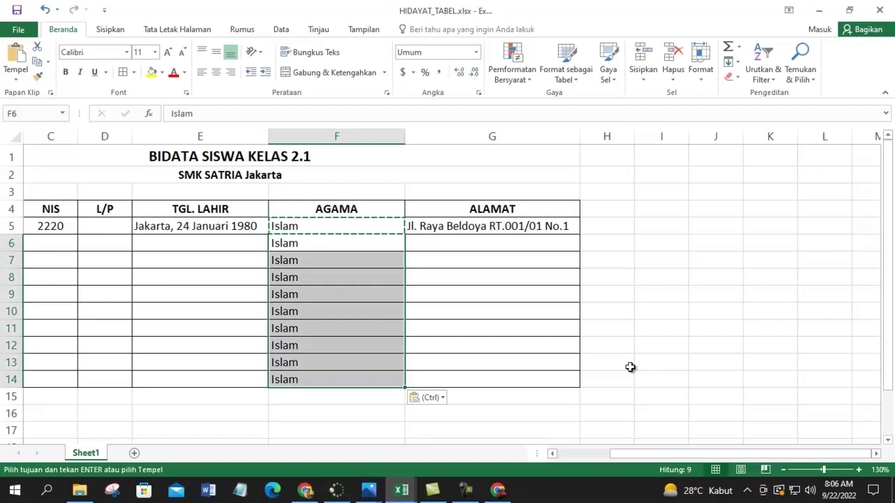
left_click(651, 350)
Step: Zoom into the excel-02.jpg table image in full-screen Chrome, then bring HIDAYAT_TABEL alongside
key("super+Right")
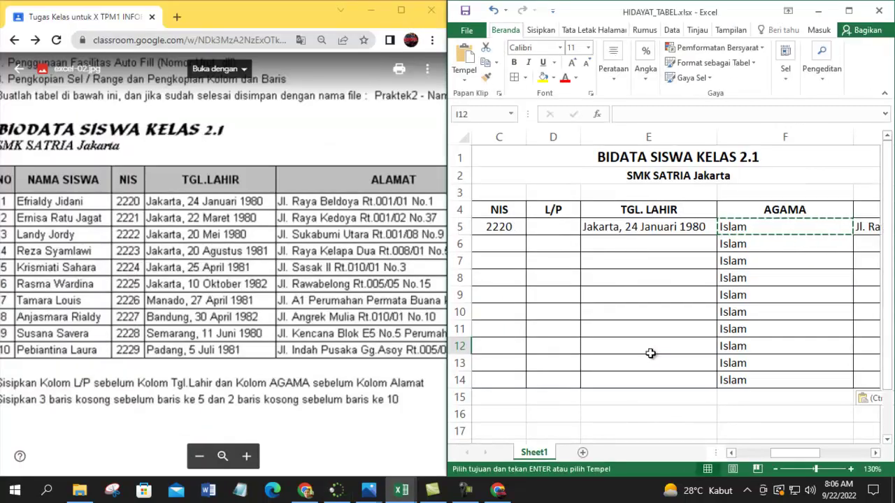
left_click(397, 10)
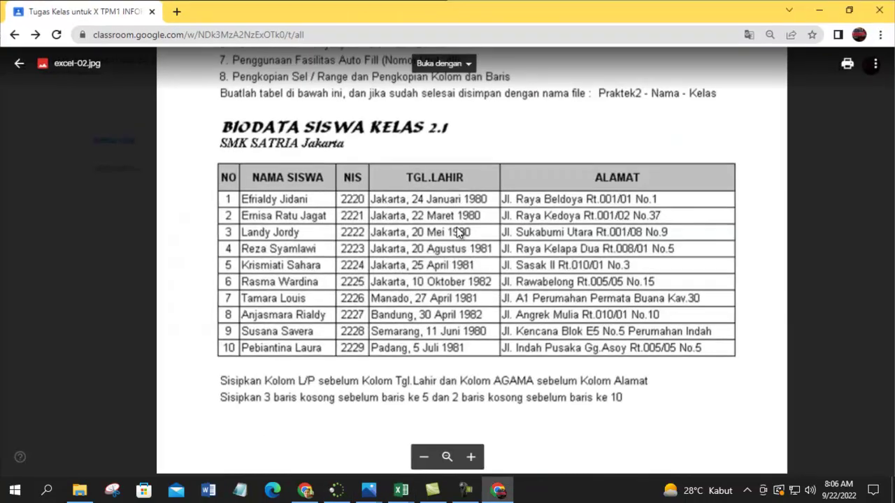
scroll(447, 242, "up", 3)
scroll(483, 243, "down", 1)
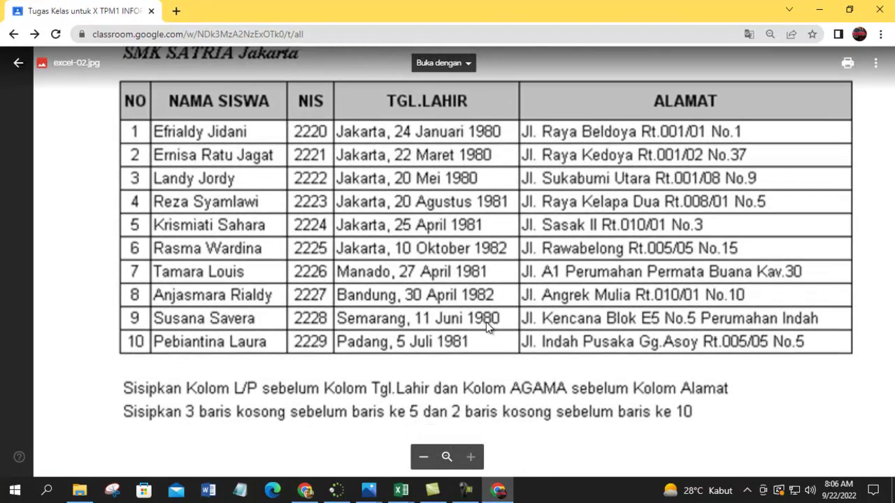
scroll(508, 246, "up", 1)
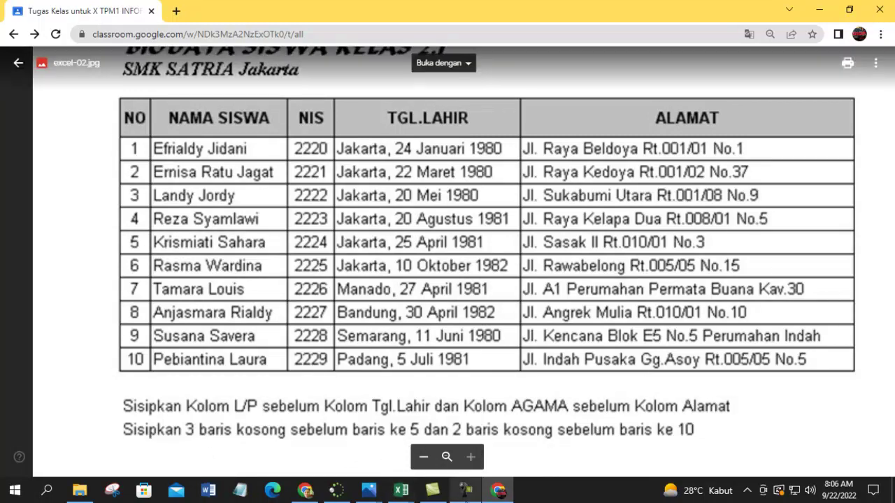
mouse_move(416, 495)
left_click(488, 430)
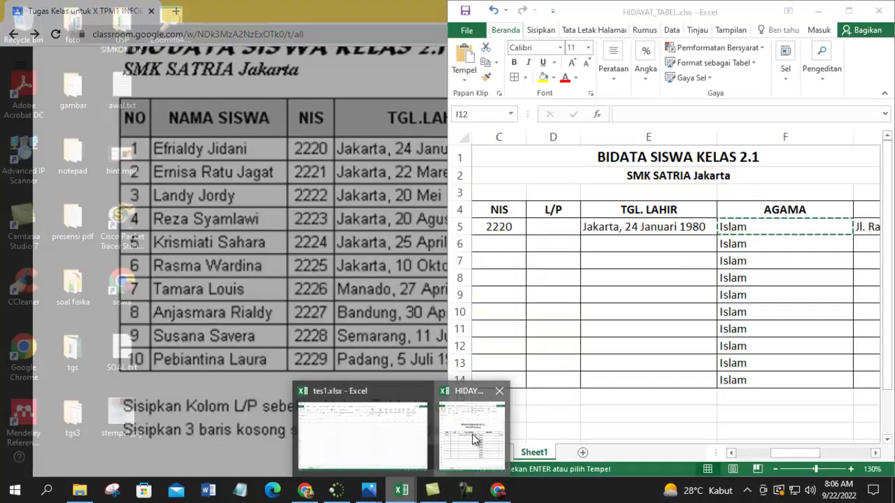
Step: Scroll the sheet back to the NO and NAMA SISWA columns and select row 6
left_click(499, 261)
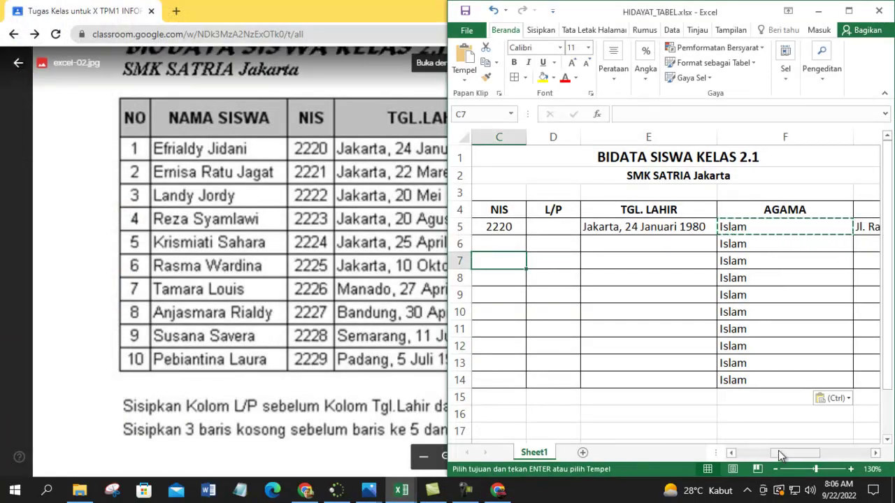
left_click_drag(795, 453, 761, 453)
left_click(496, 313)
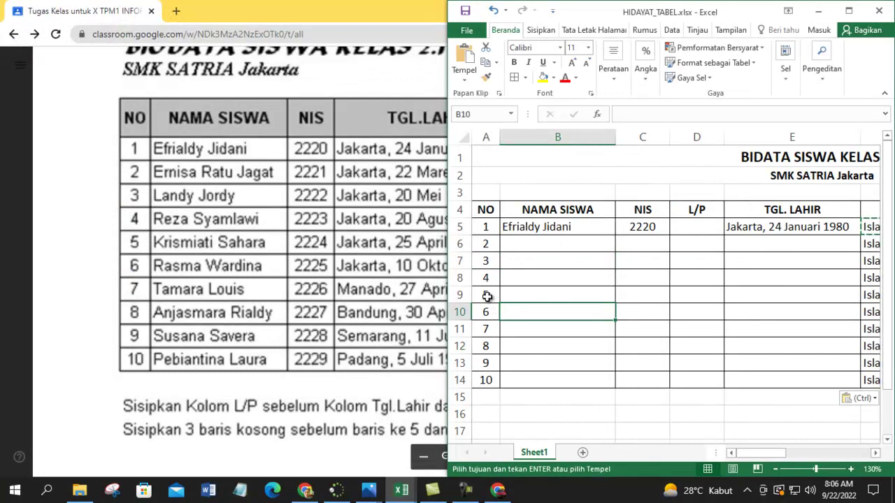
left_click(490, 246)
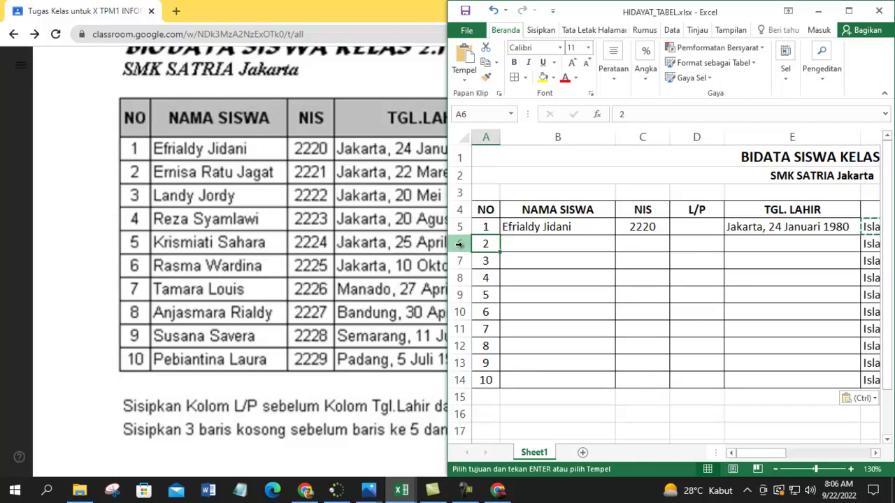
left_click(462, 243)
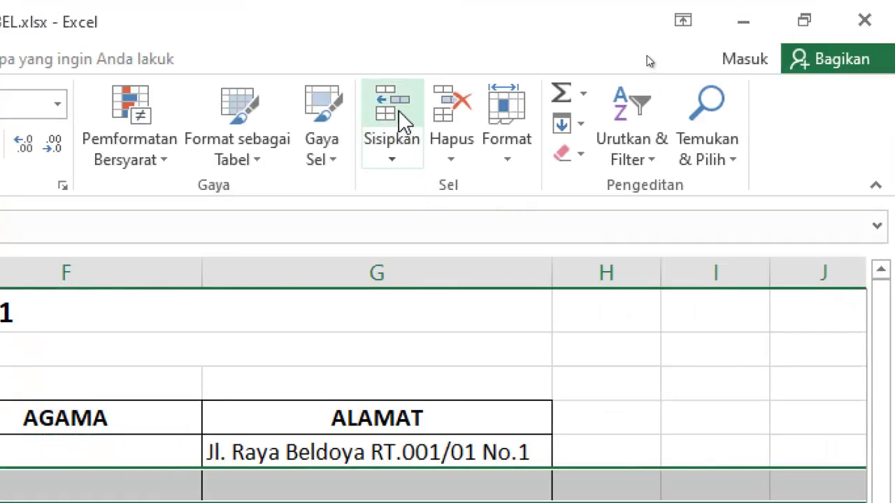
Step: Insert blank rows above student 2 (row 6) and student 5 (row 10)
left_click(406, 123)
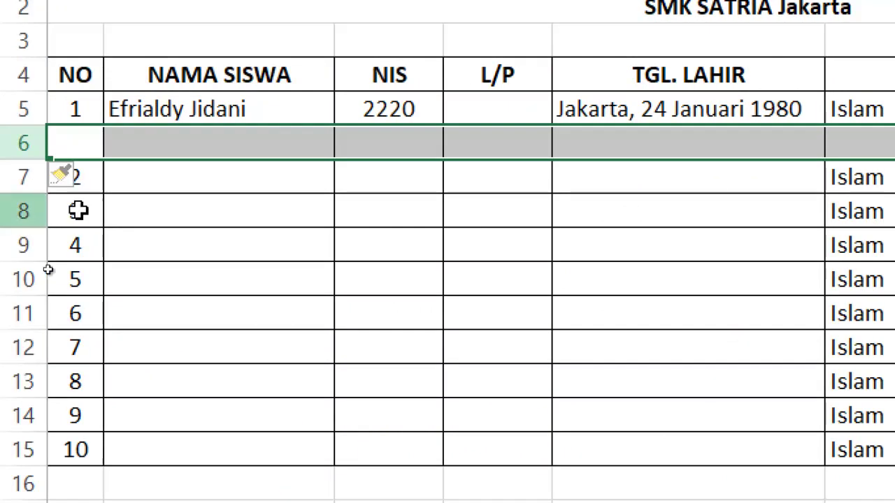
left_click(160, 188)
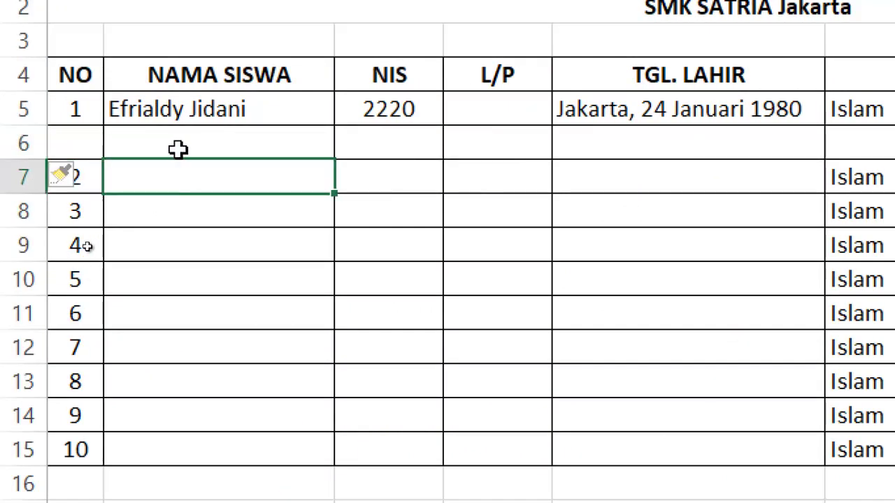
left_click(82, 285)
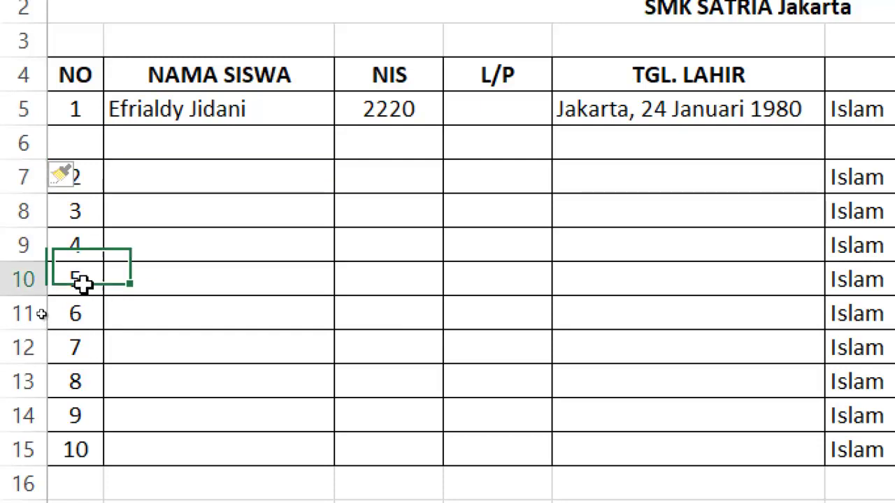
left_click(18, 281)
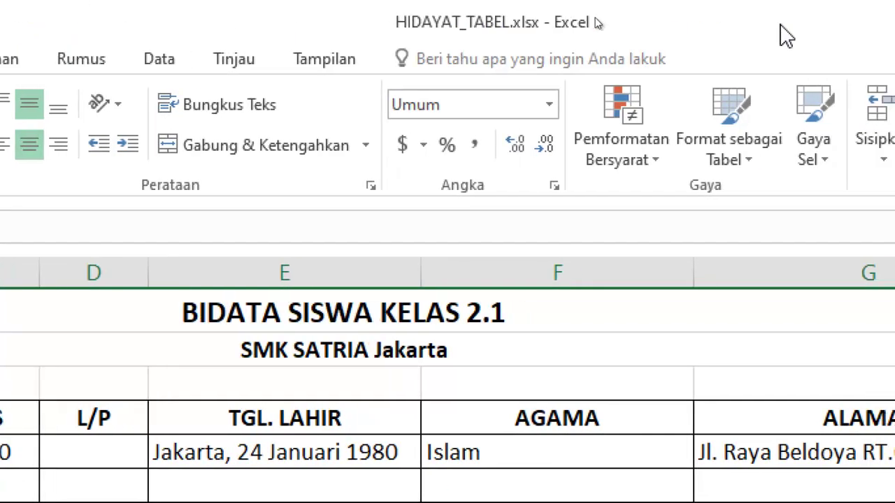
left_click(743, 112)
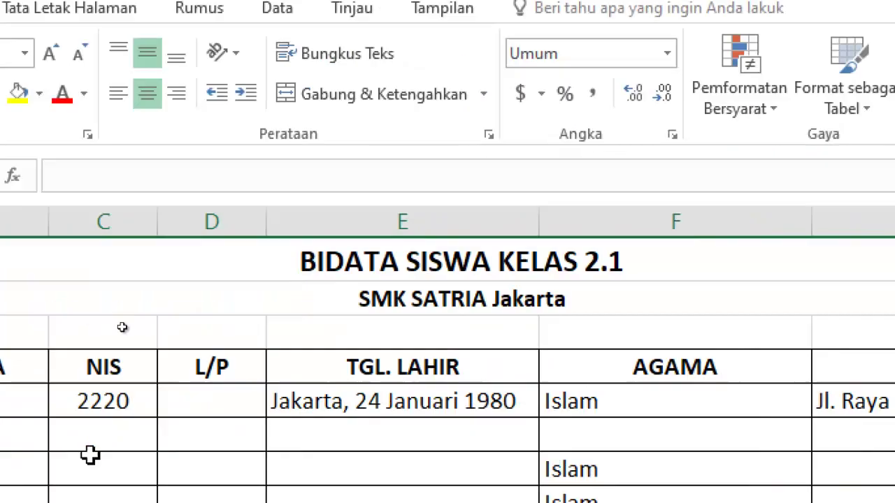
left_click(157, 458)
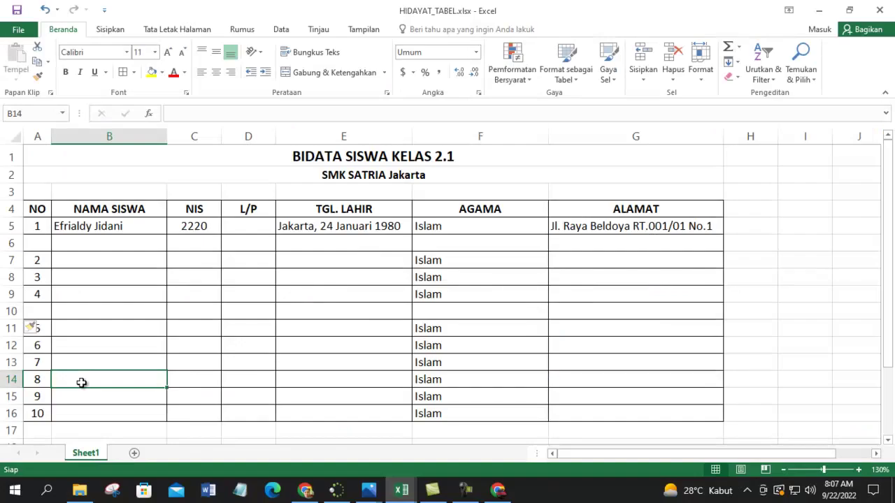
Step: Dock Excel on the right beside the Chrome assignment and reselect row 6
key("super+Right")
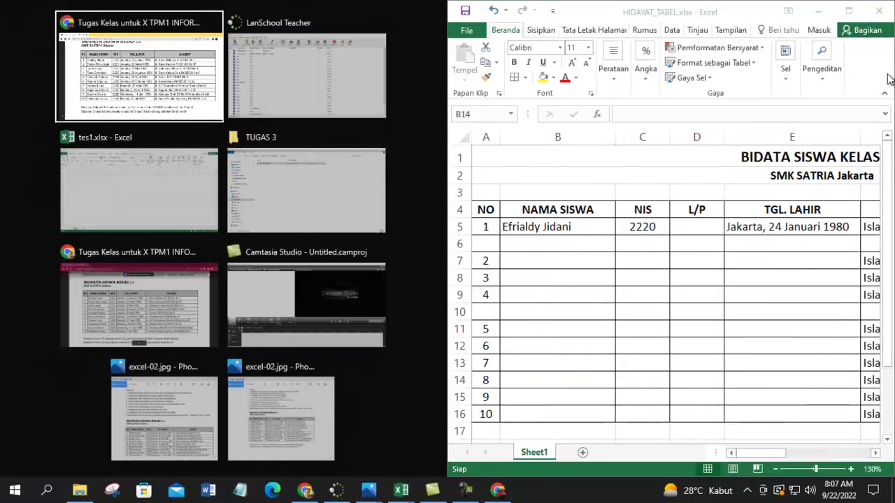
key("Return")
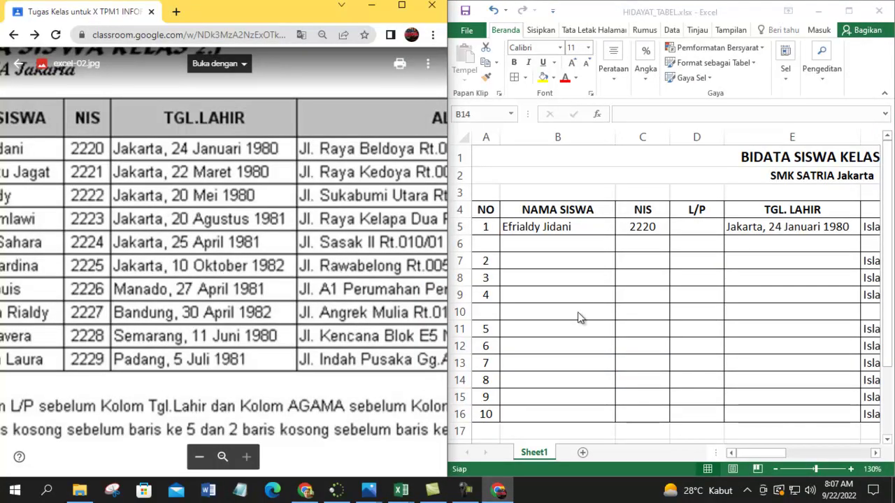
scroll(199, 275, "left", 3)
left_click(541, 264)
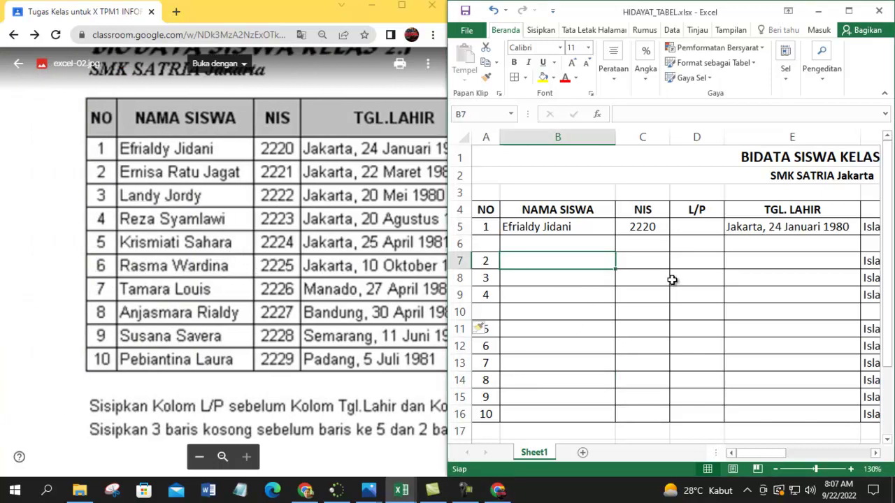
scroll(672, 280, "down", 3)
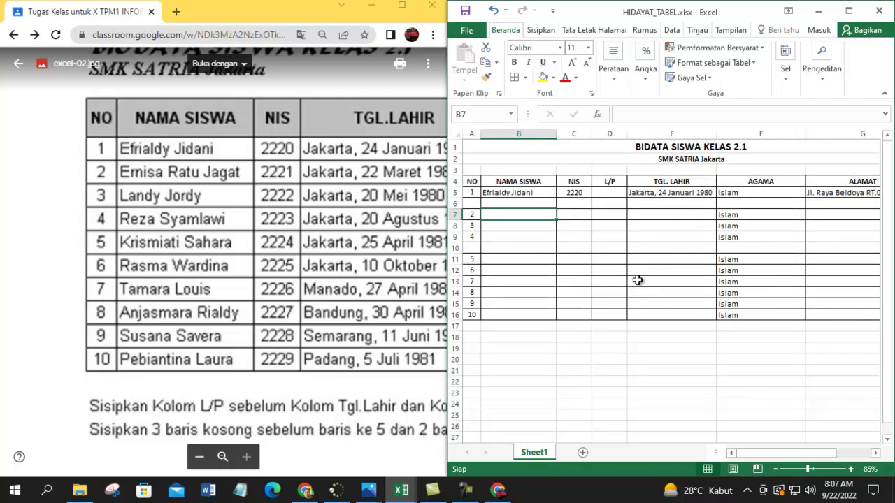
left_click(455, 203)
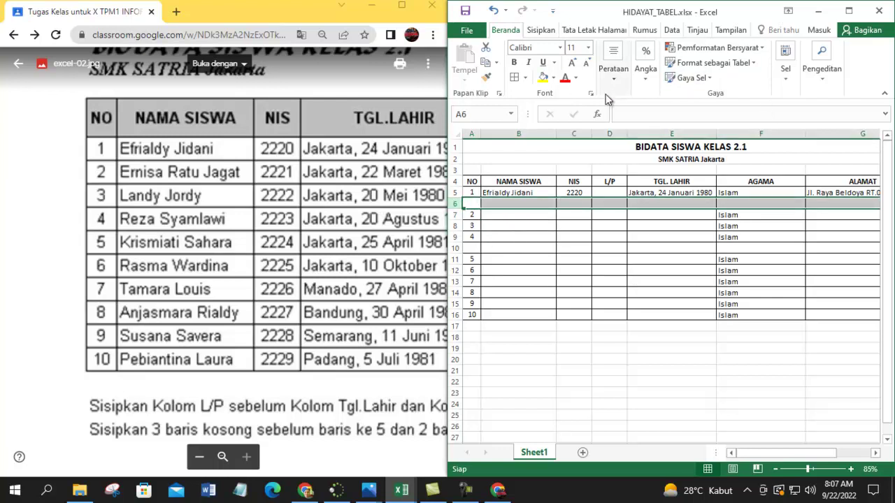